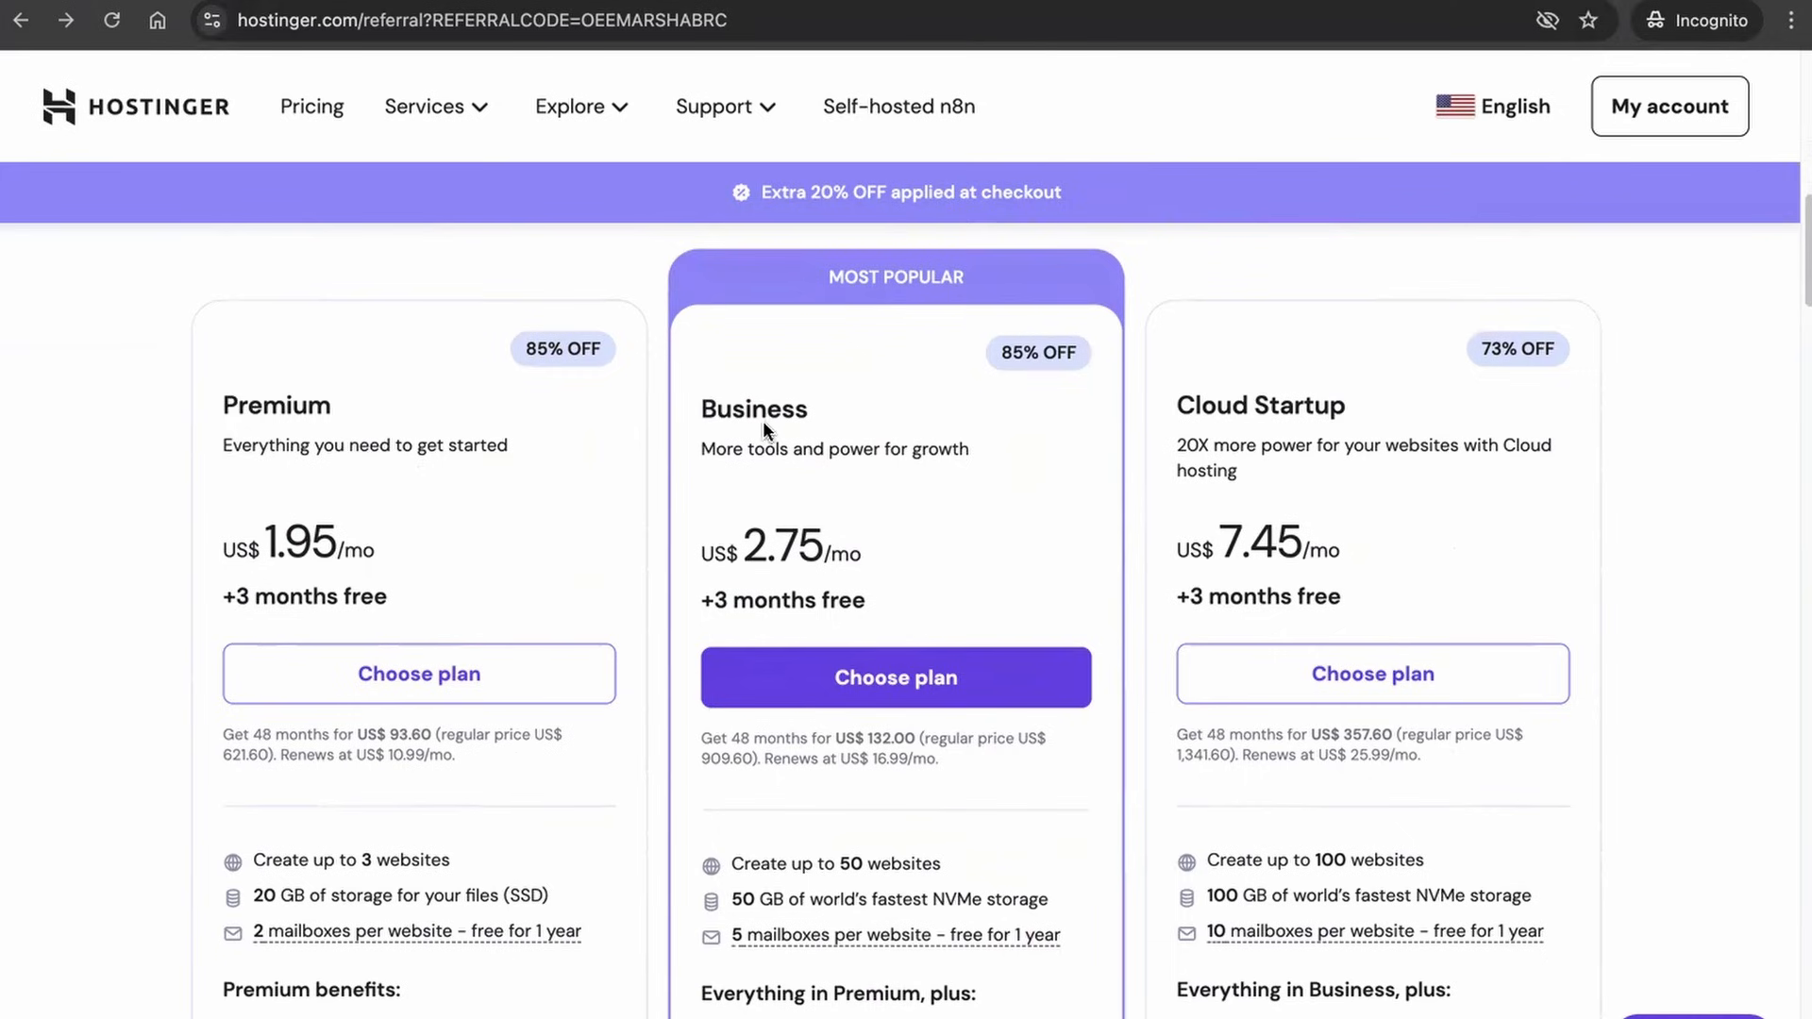
- Compare the features of the three hosting plans and choose the Business plan
{"action": "scroll", "coordinate": [894, 547], "scroll_direction": "down", "scroll_amount": 3}
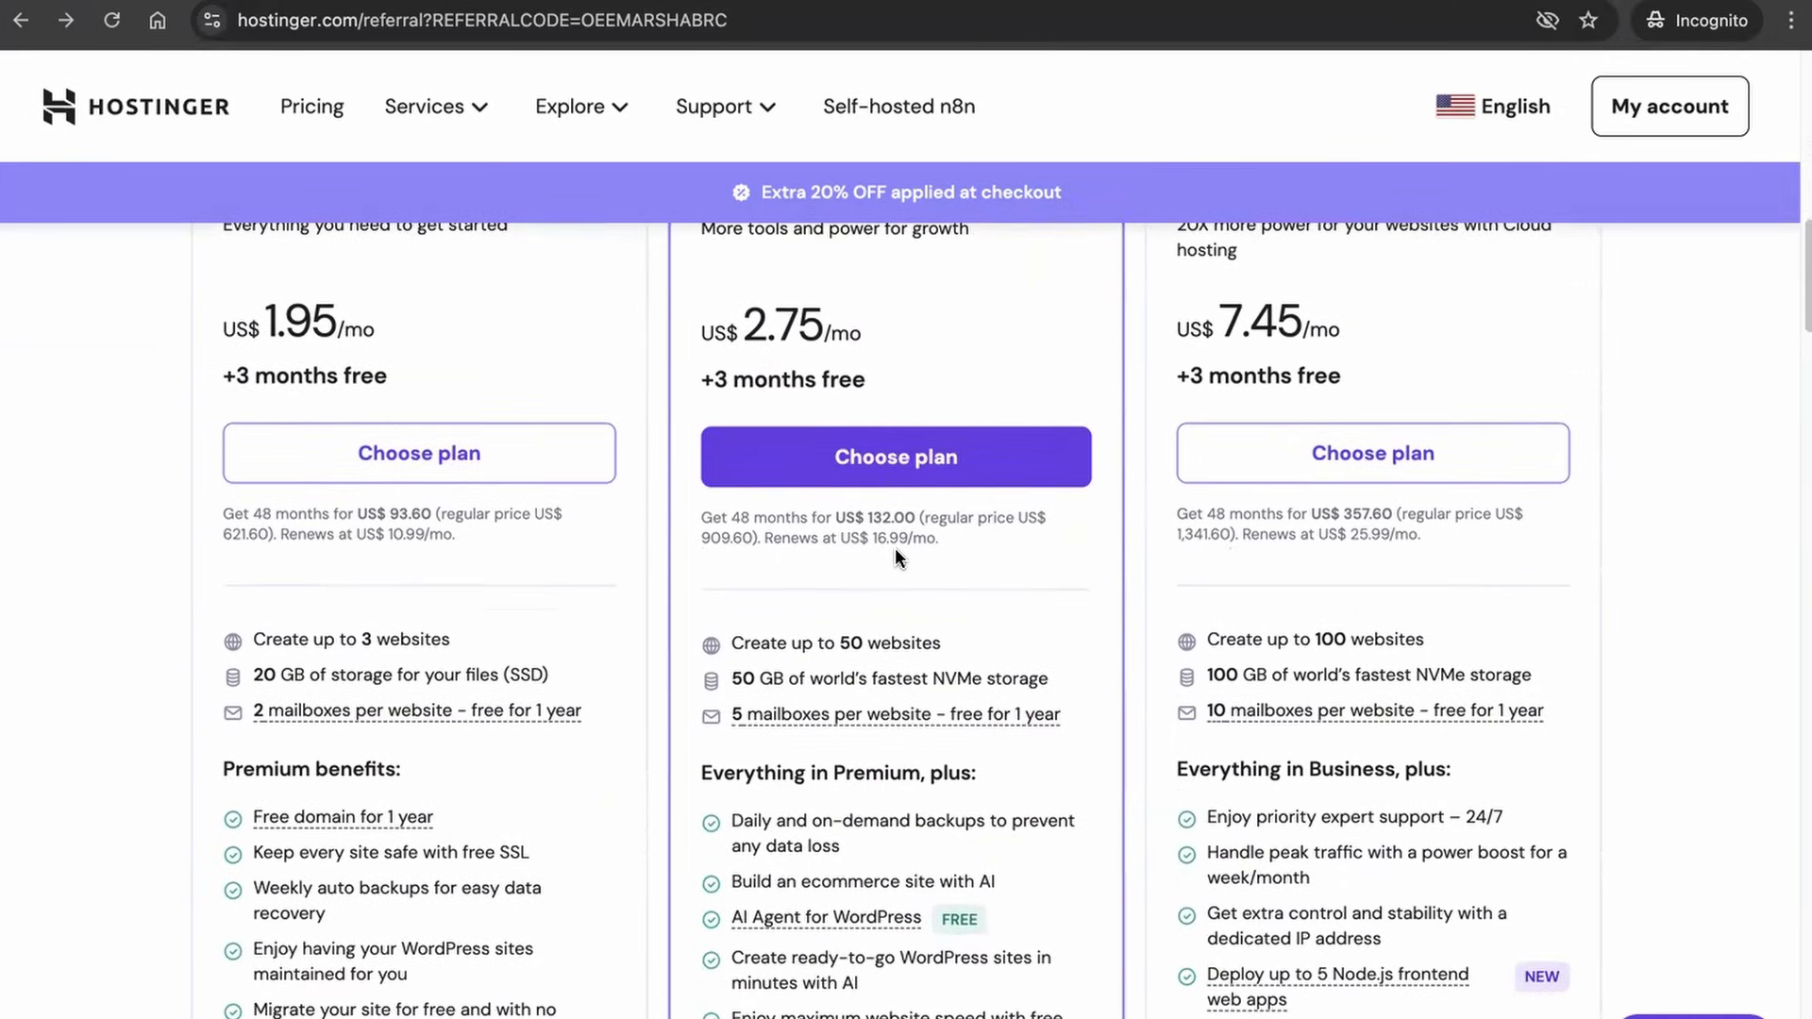
{"action": "scroll", "coordinate": [895, 547], "scroll_direction": "down", "scroll_amount": 2}
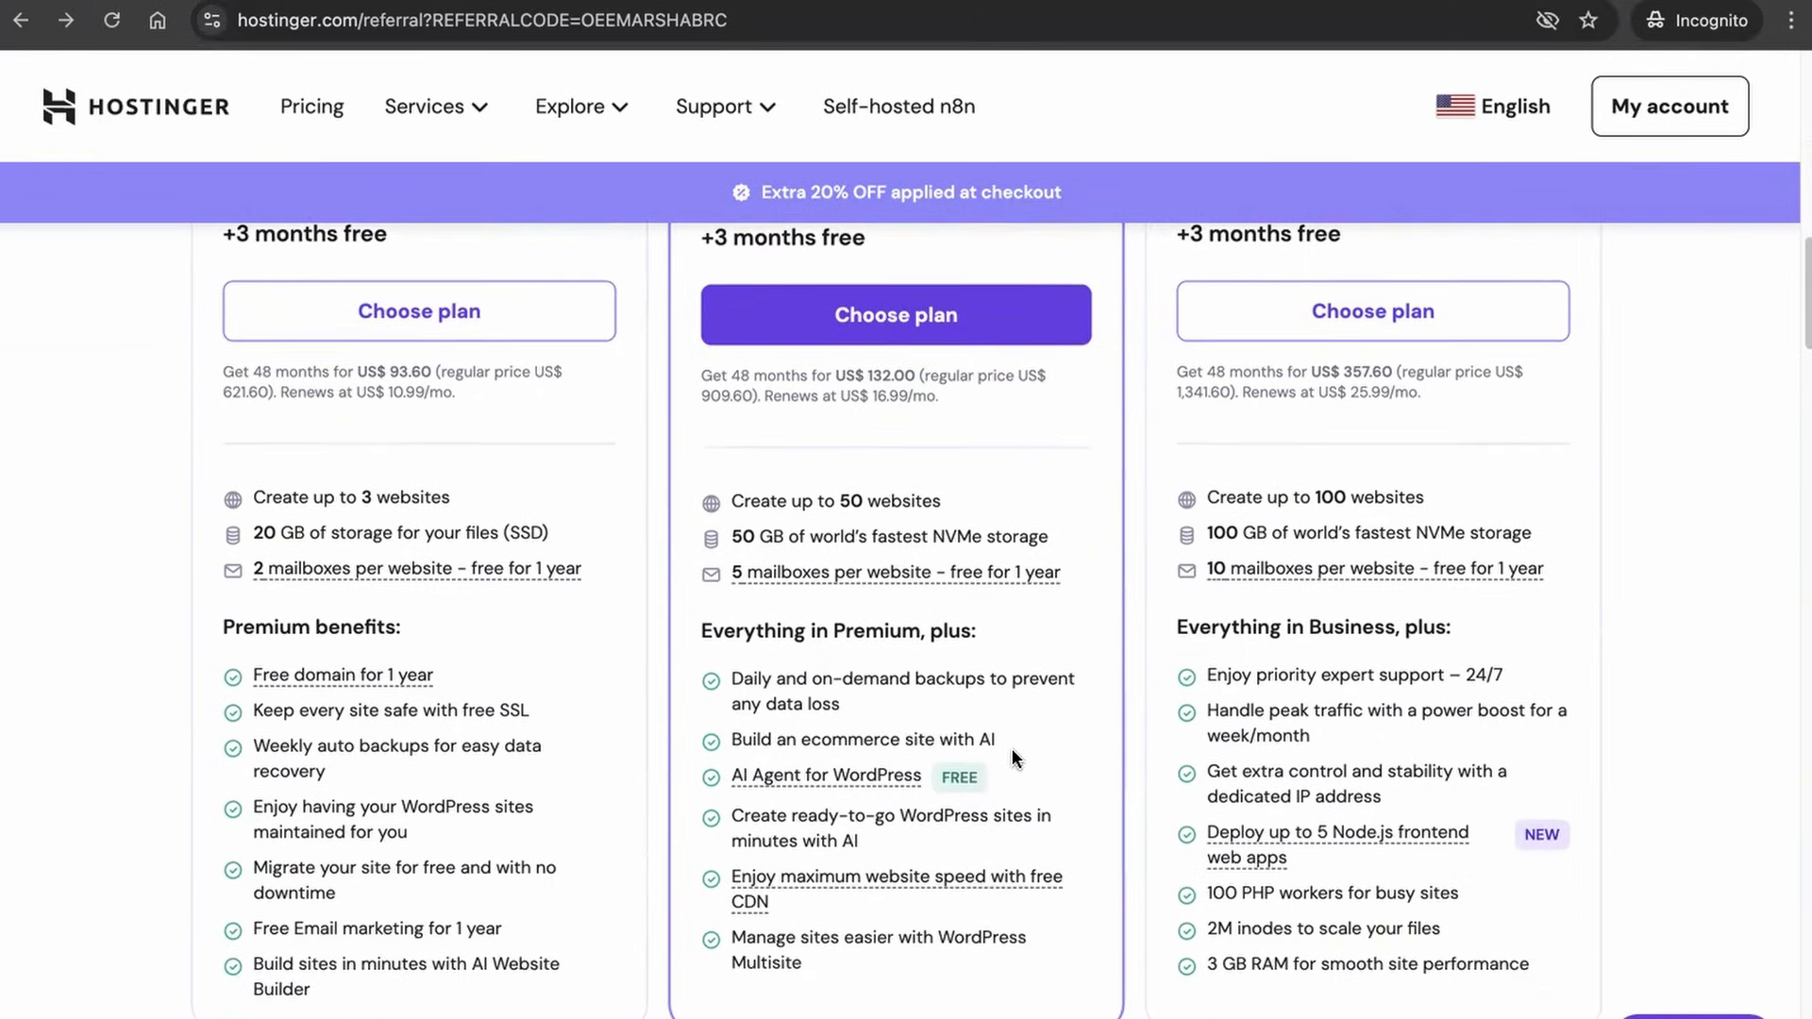
{"action": "scroll", "coordinate": [897, 644], "scroll_direction": "up", "scroll_amount": 3}
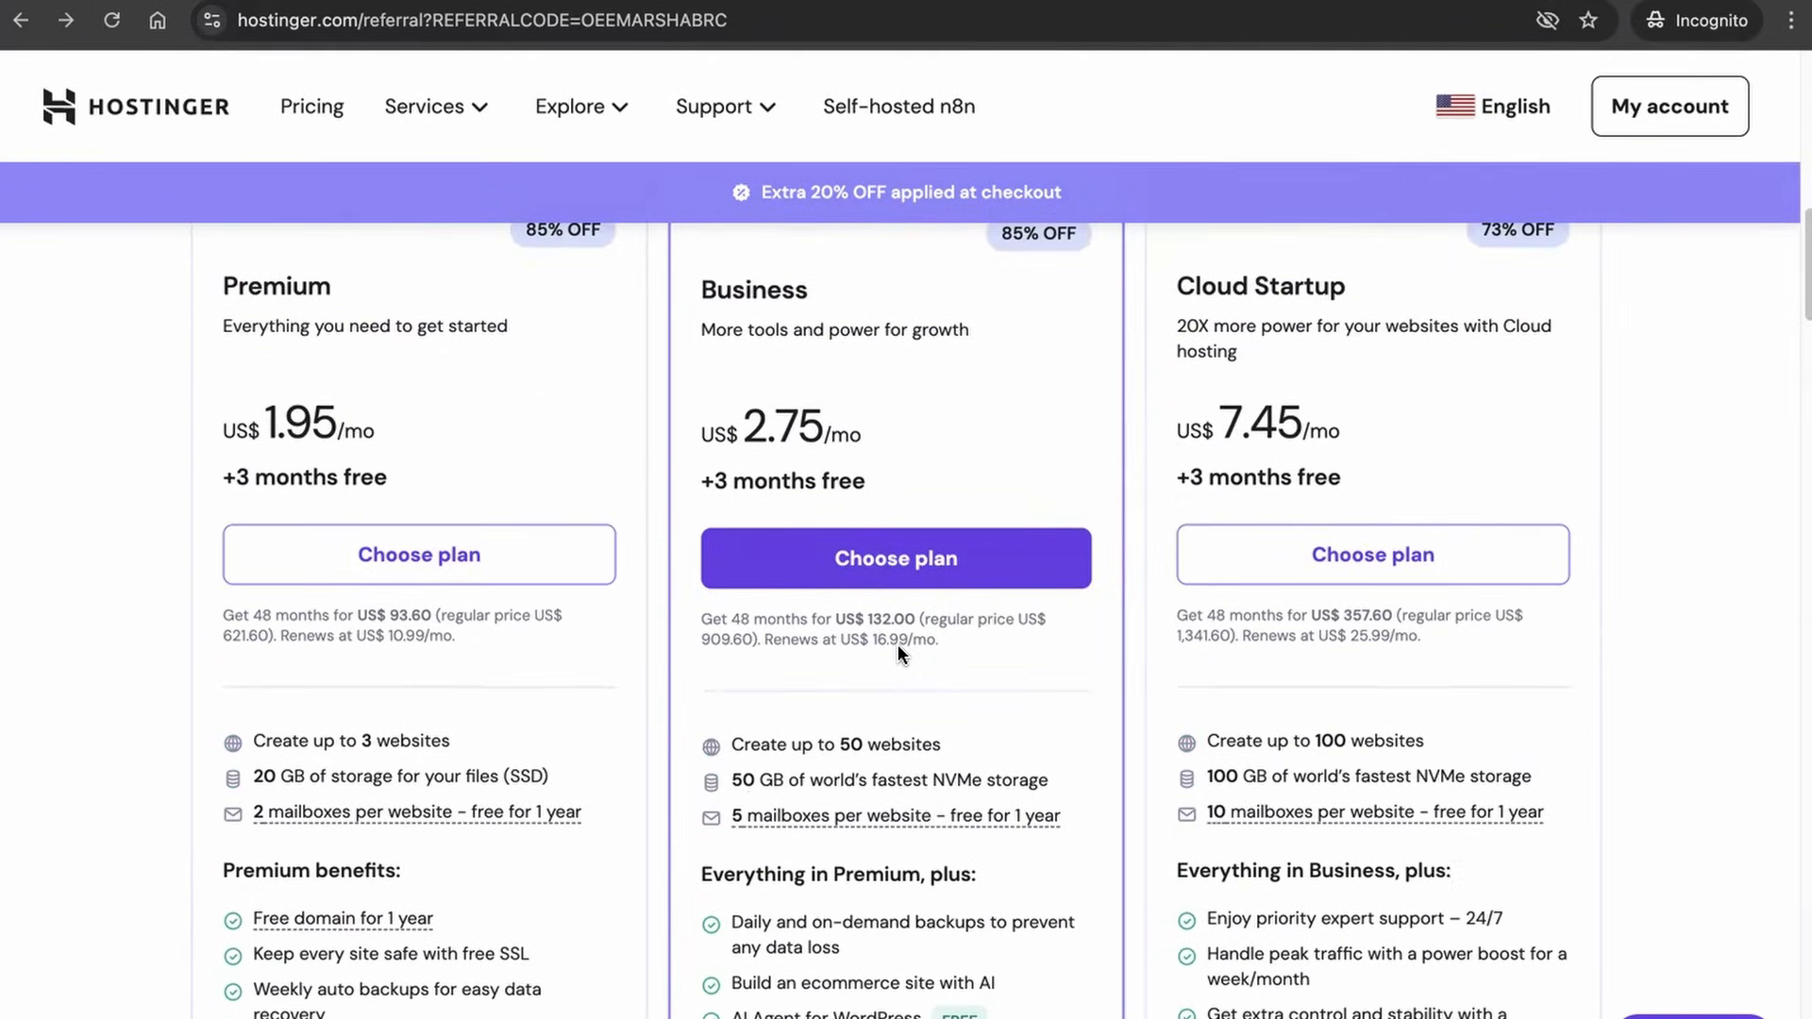
{"action": "left_click", "coordinate": [880, 555]}
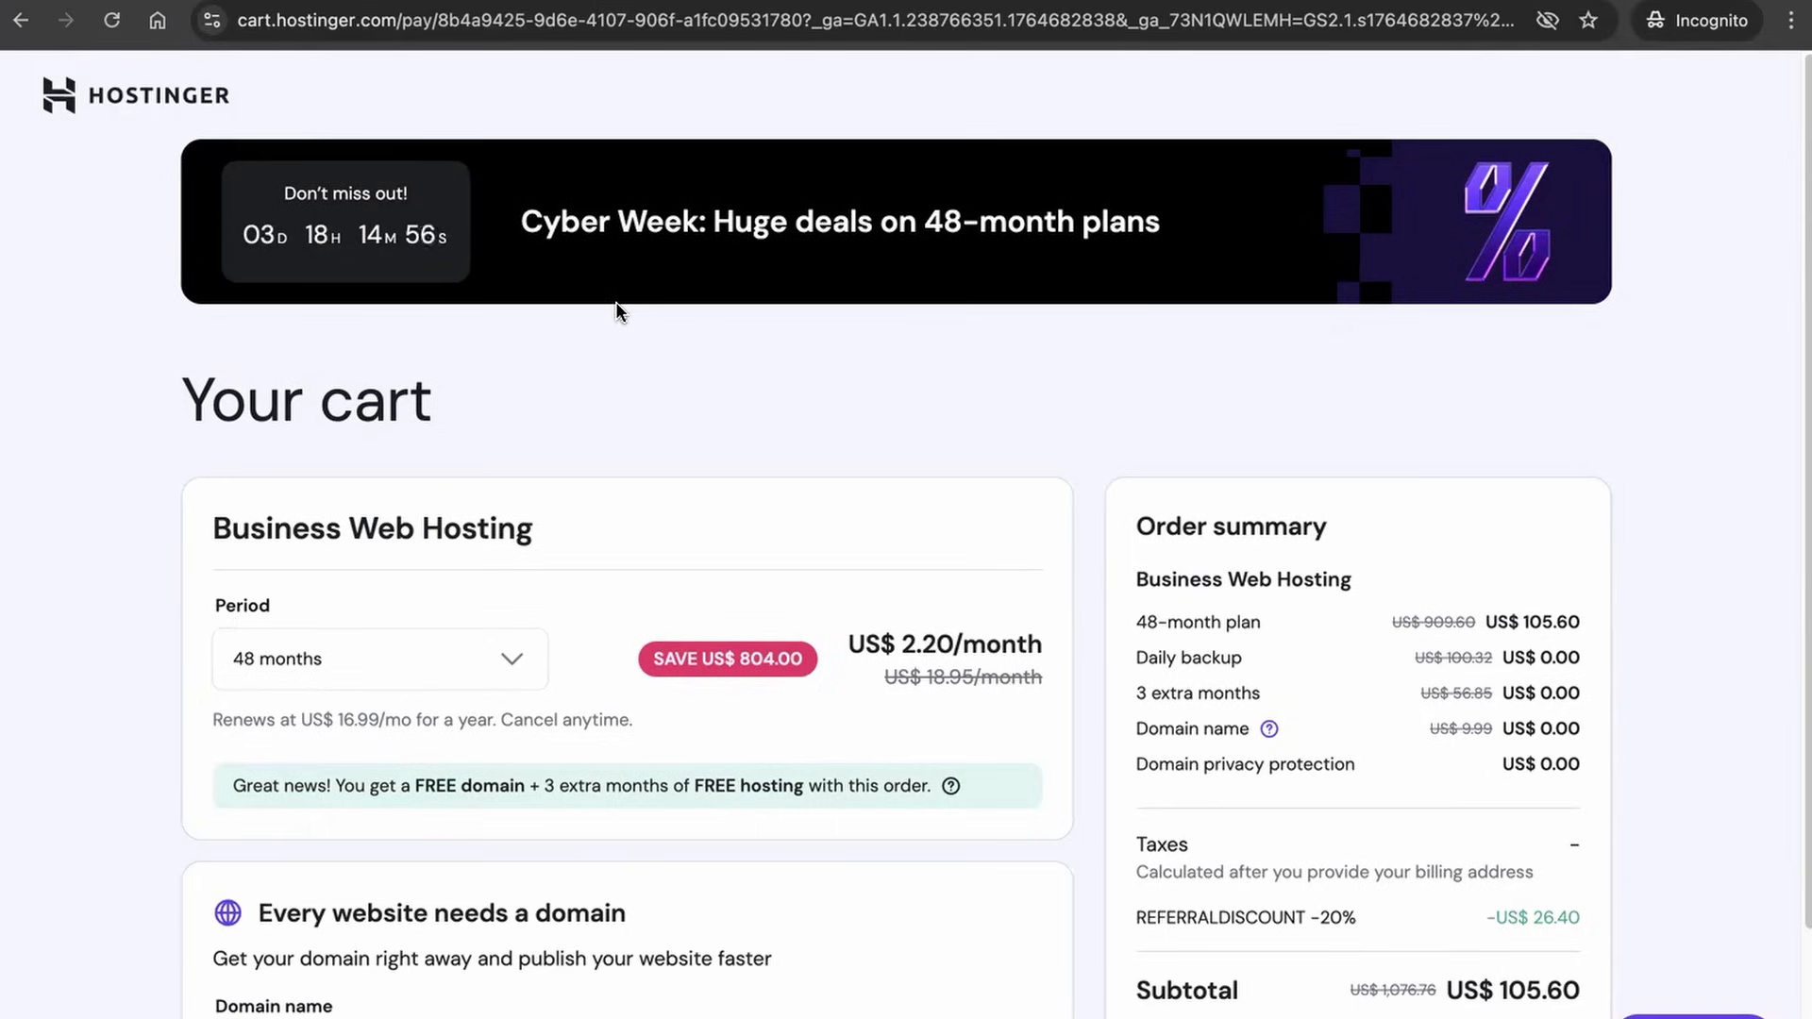
- Select the 48-month period for Business Web Hosting in the cart
{"action": "scroll", "coordinate": [521, 491], "scroll_direction": "down", "scroll_amount": 2}
{"action": "left_click", "coordinate": [505, 498]}
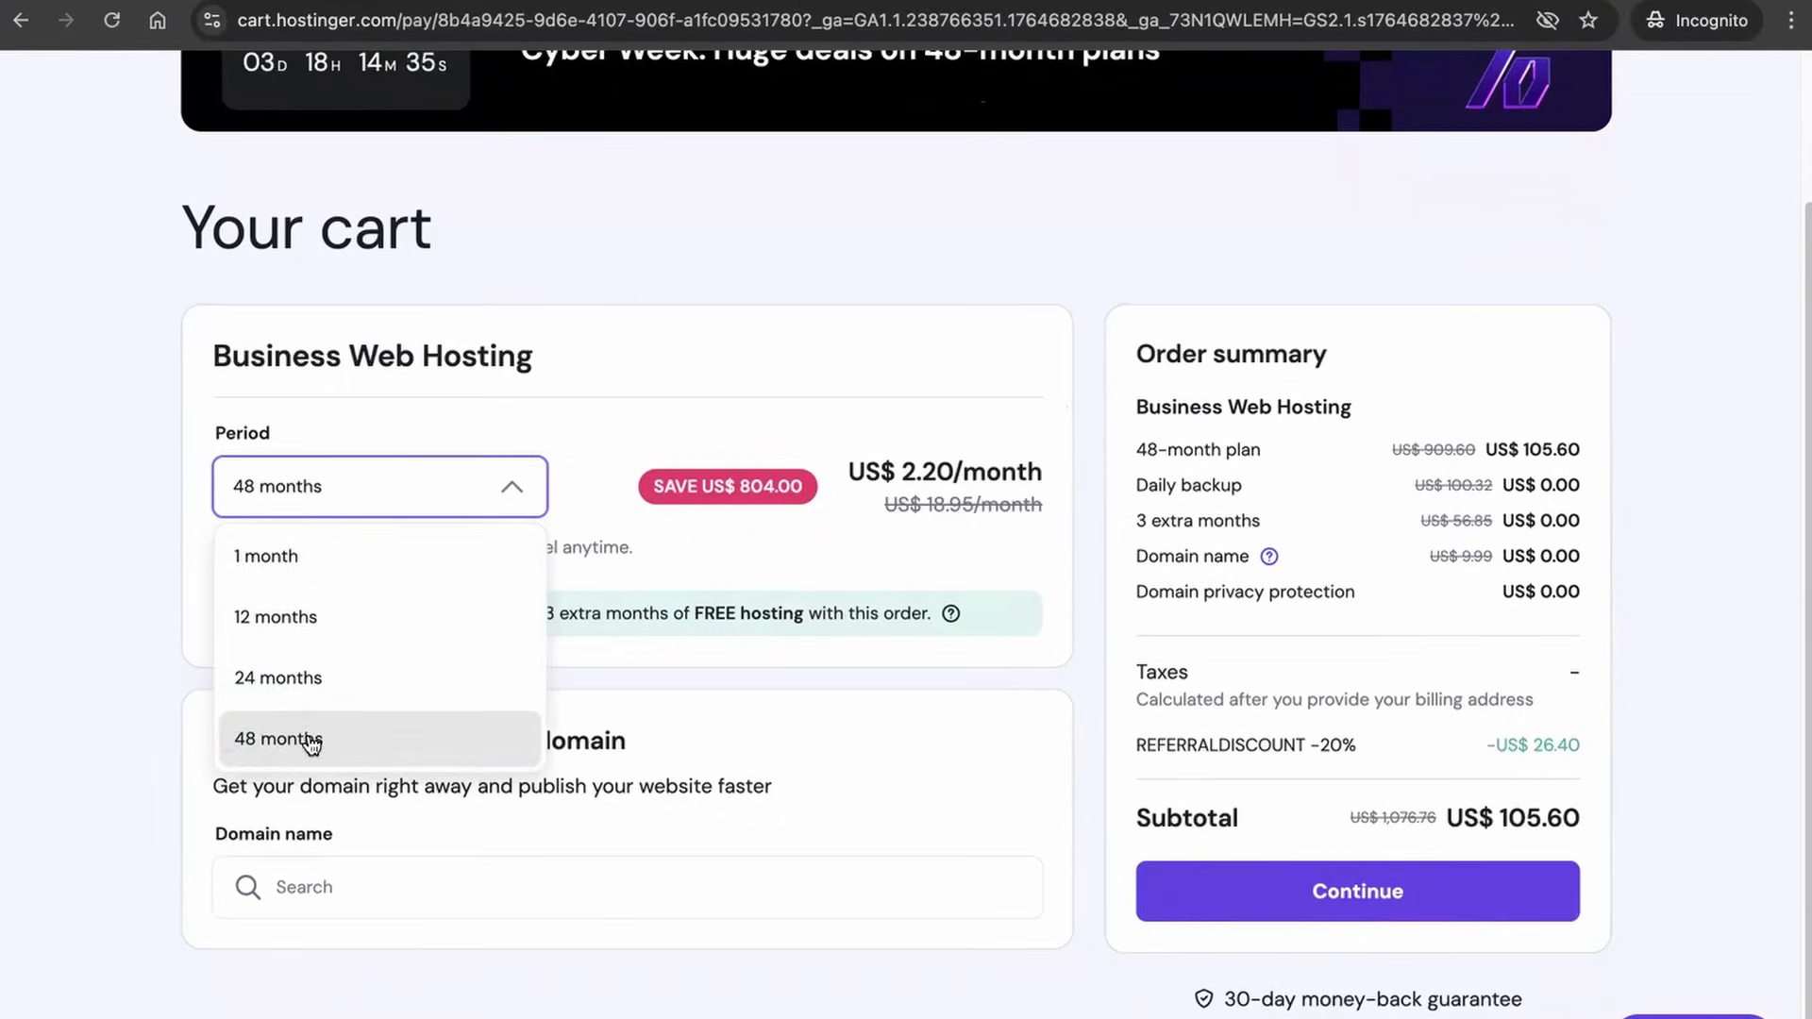
{"action": "left_click", "coordinate": [311, 741]}
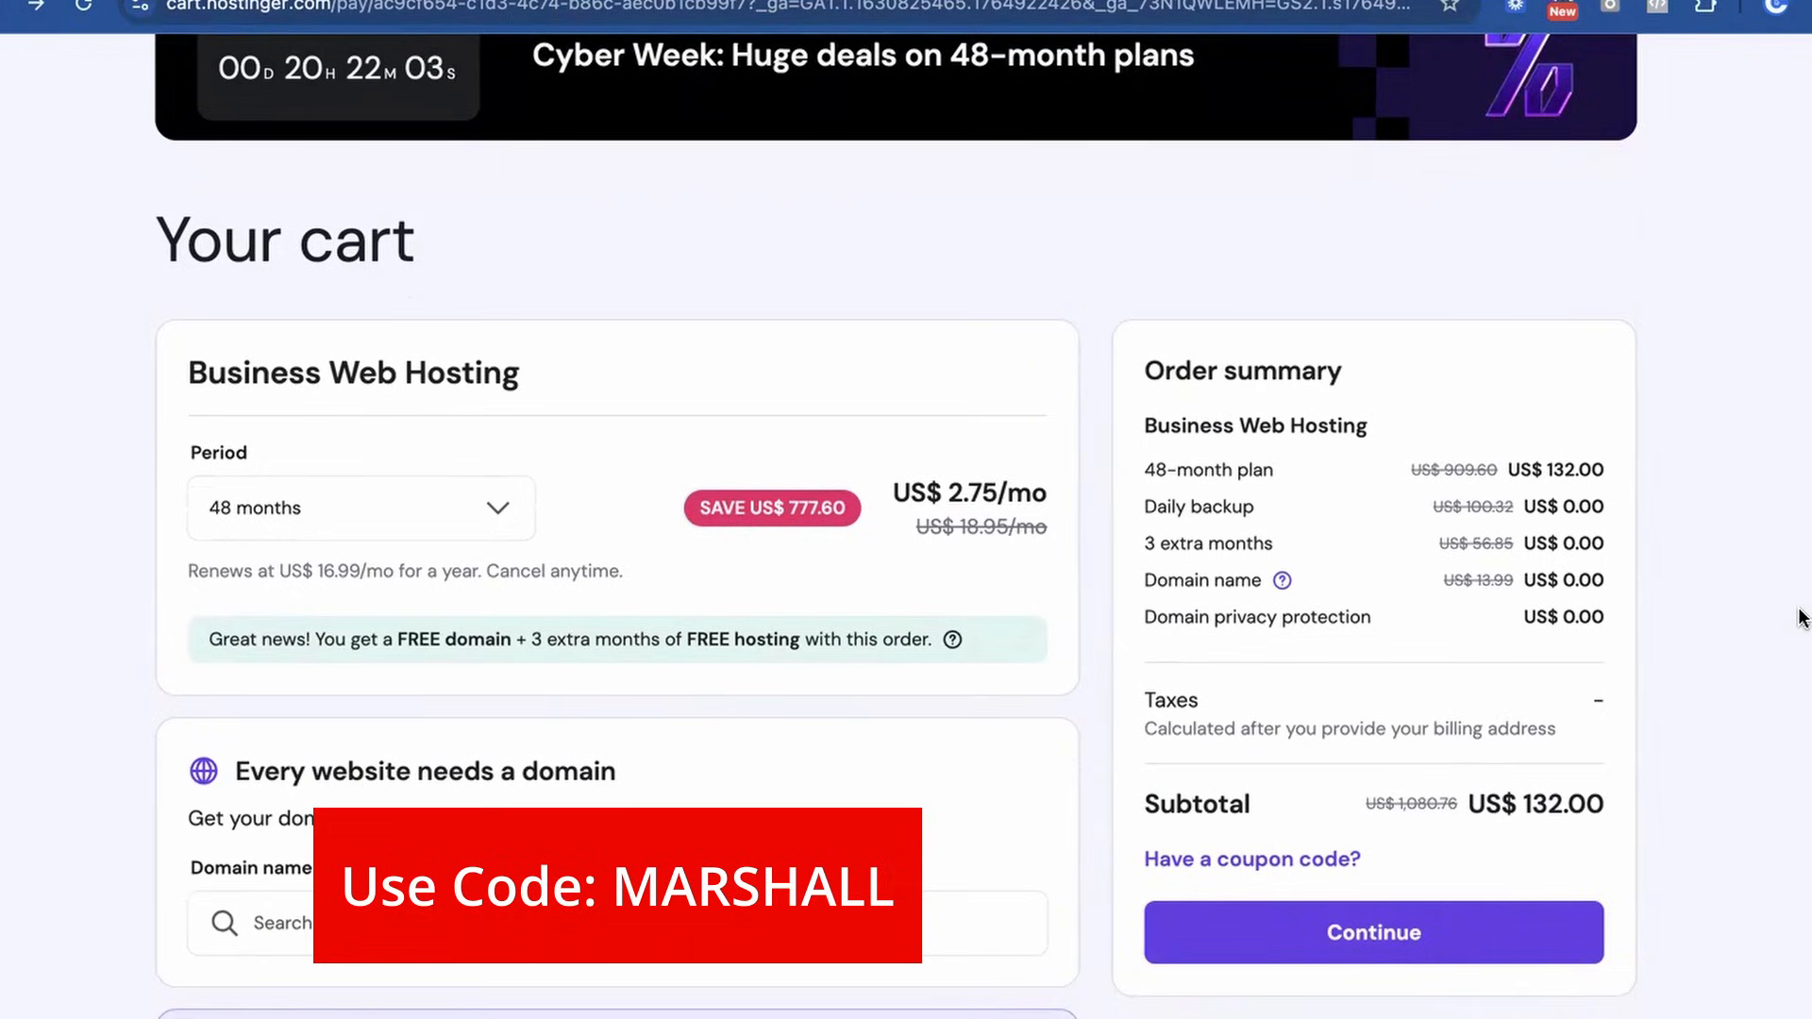
- Open the coupon code entry in the order summary and continue to checkout
{"action": "scroll", "coordinate": [1803, 618], "scroll_direction": "down", "scroll_amount": 1}
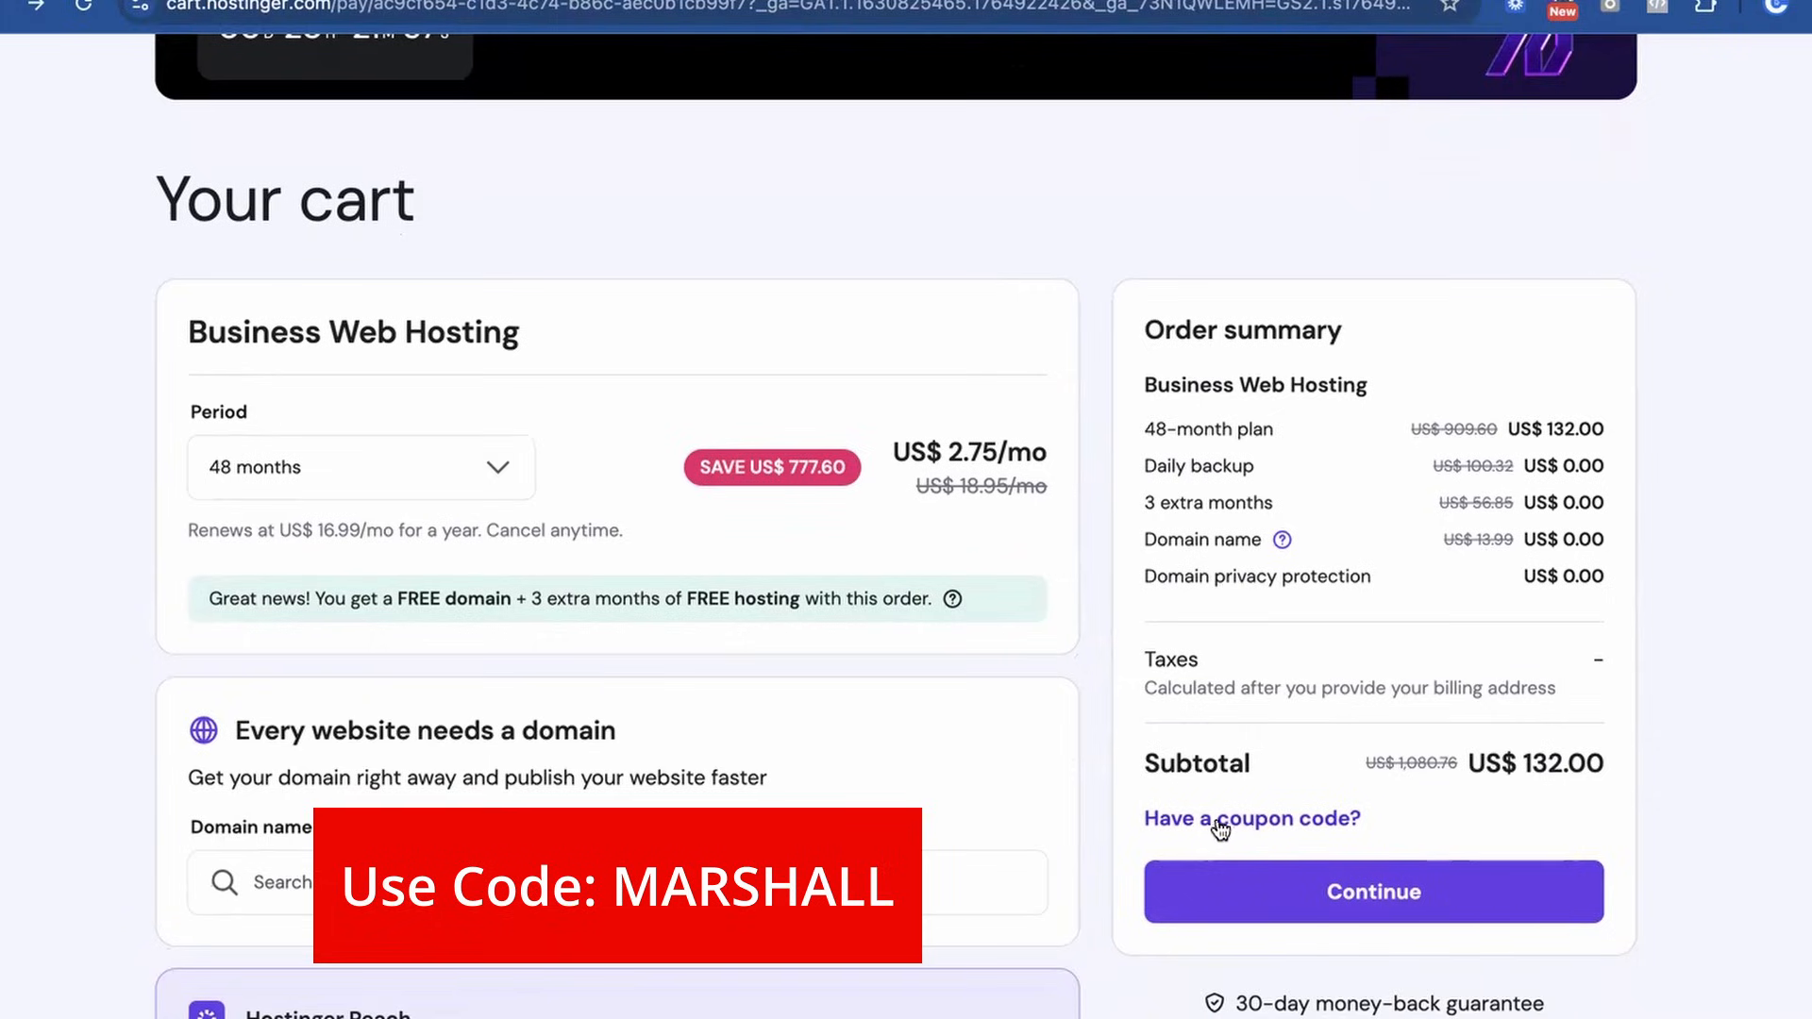
{"action": "left_click", "coordinate": [1262, 819]}
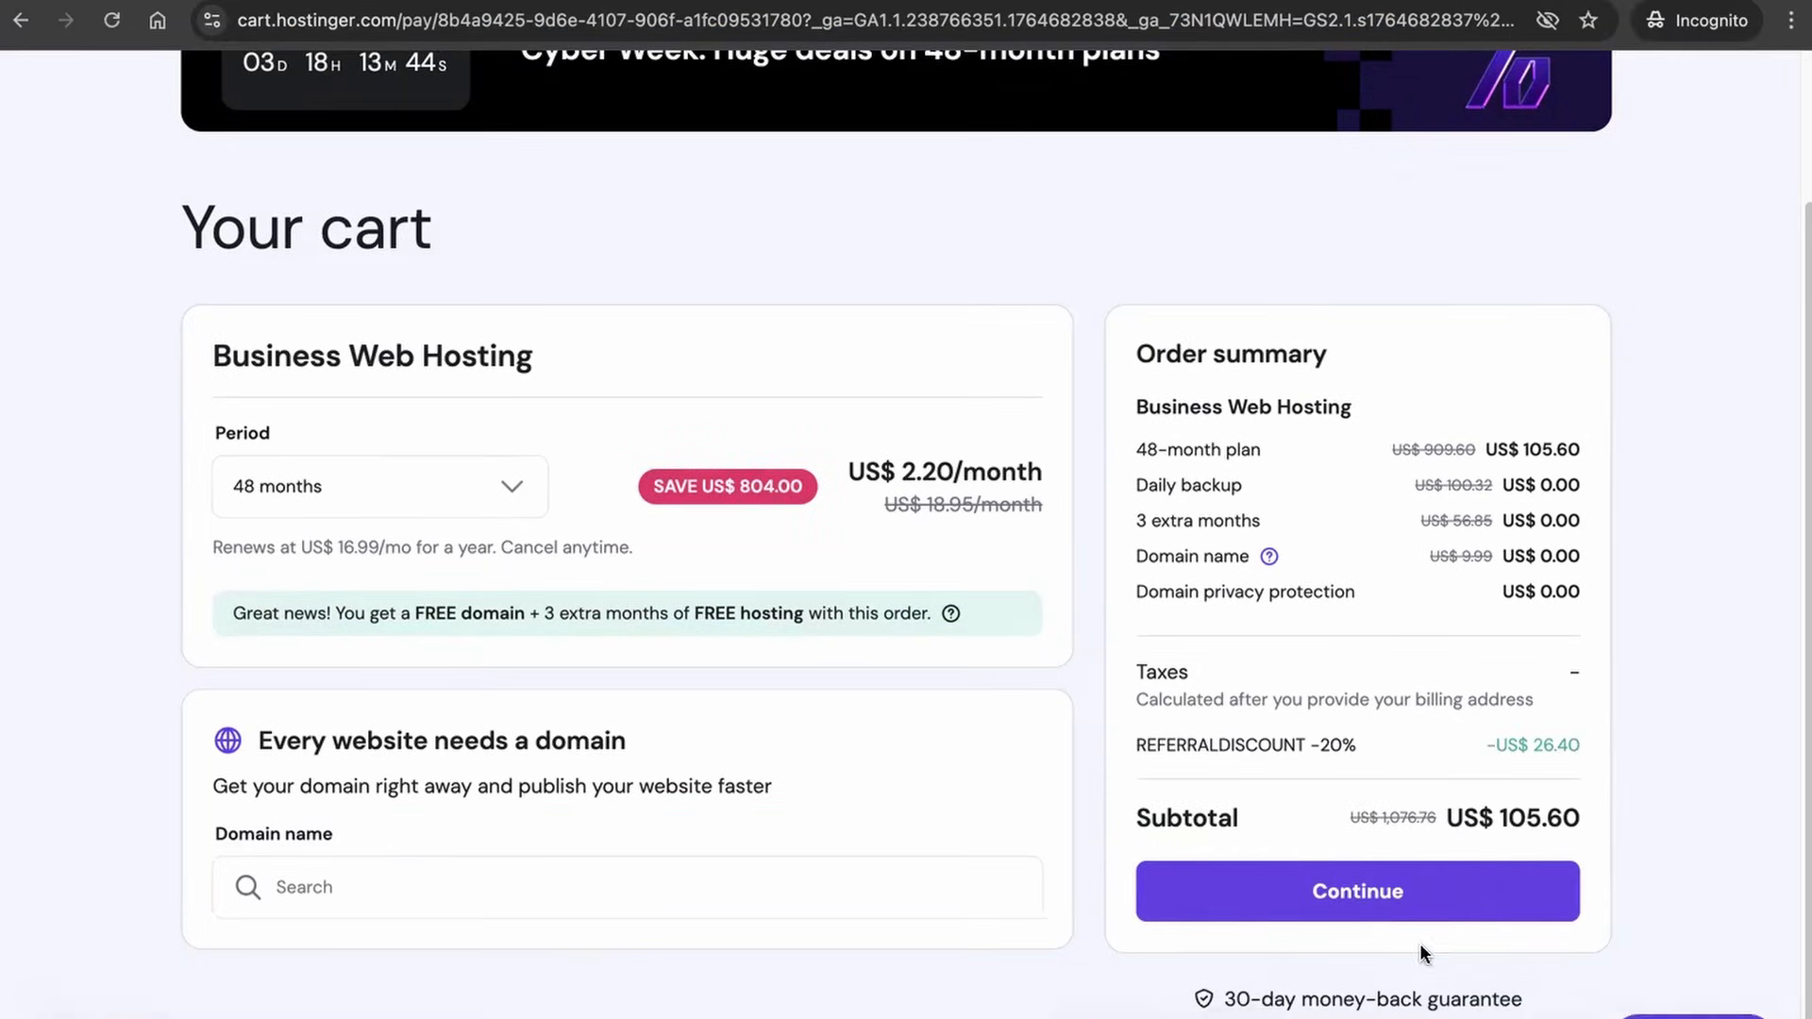
{"action": "left_click", "coordinate": [1419, 893]}
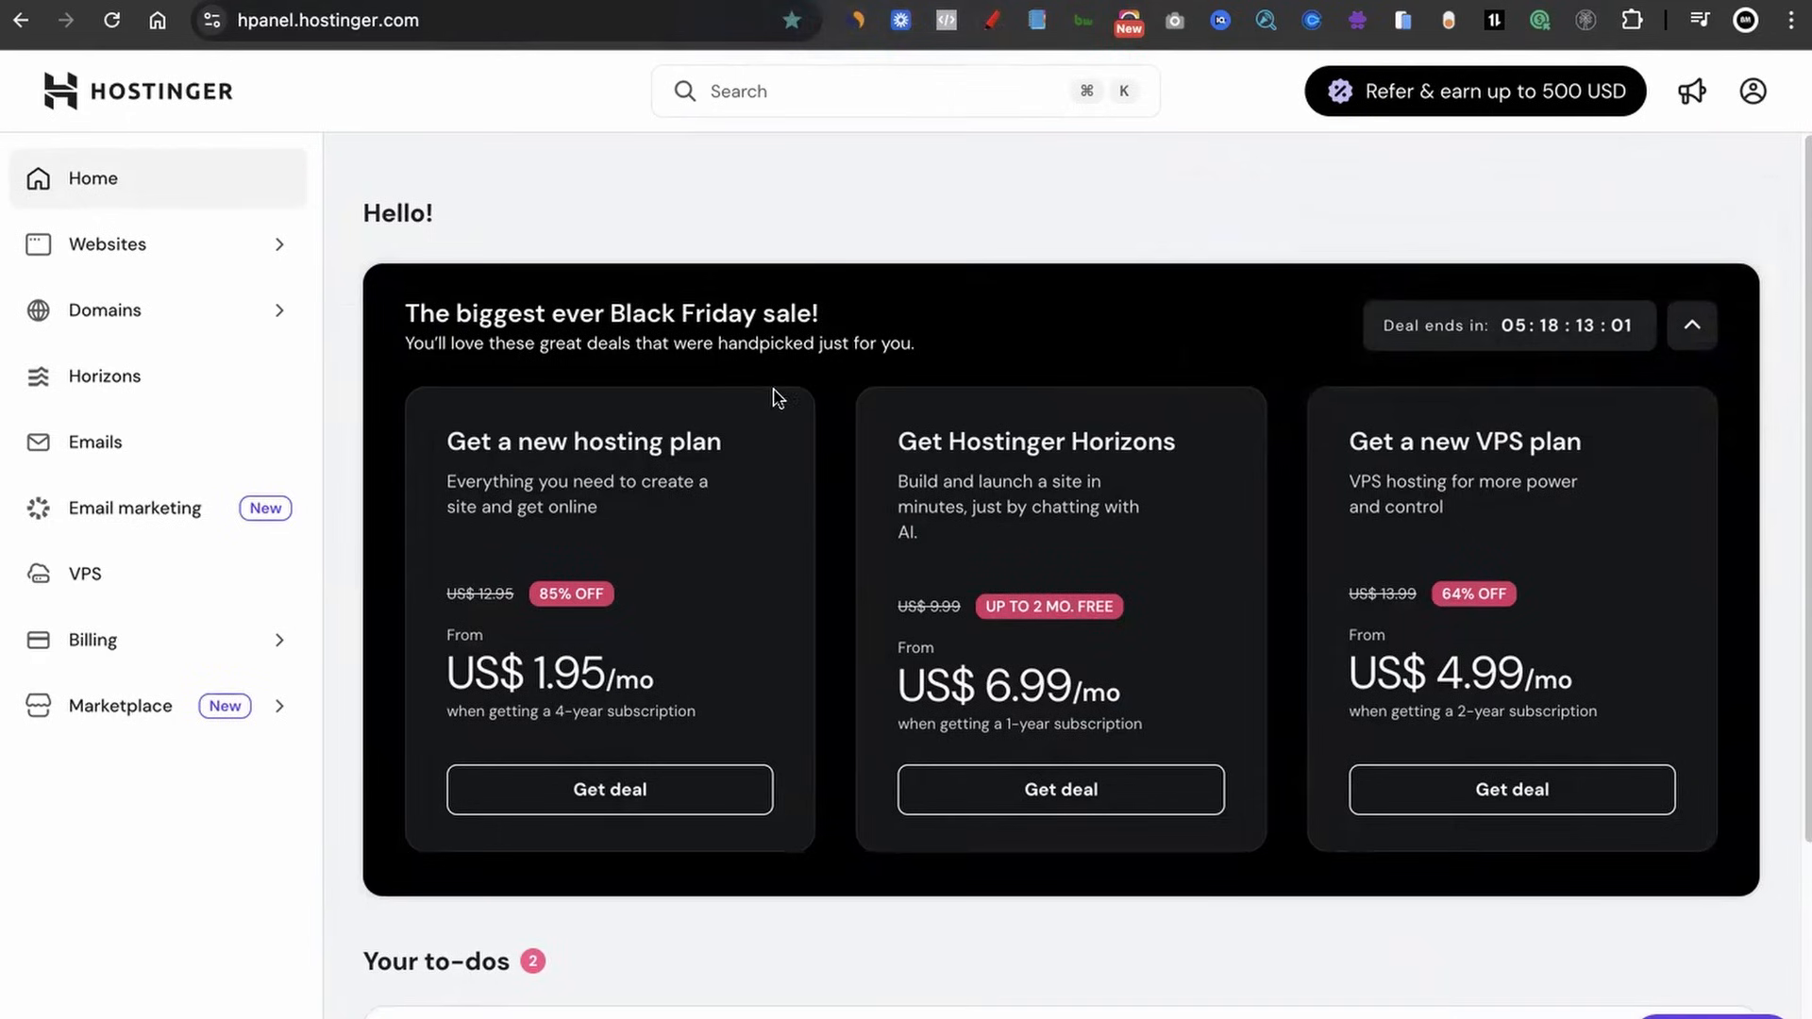
- Start the Business Web Hosting setup over and answer that the website is for "Myself or my business"
{"action": "left_click", "coordinate": [132, 251]}
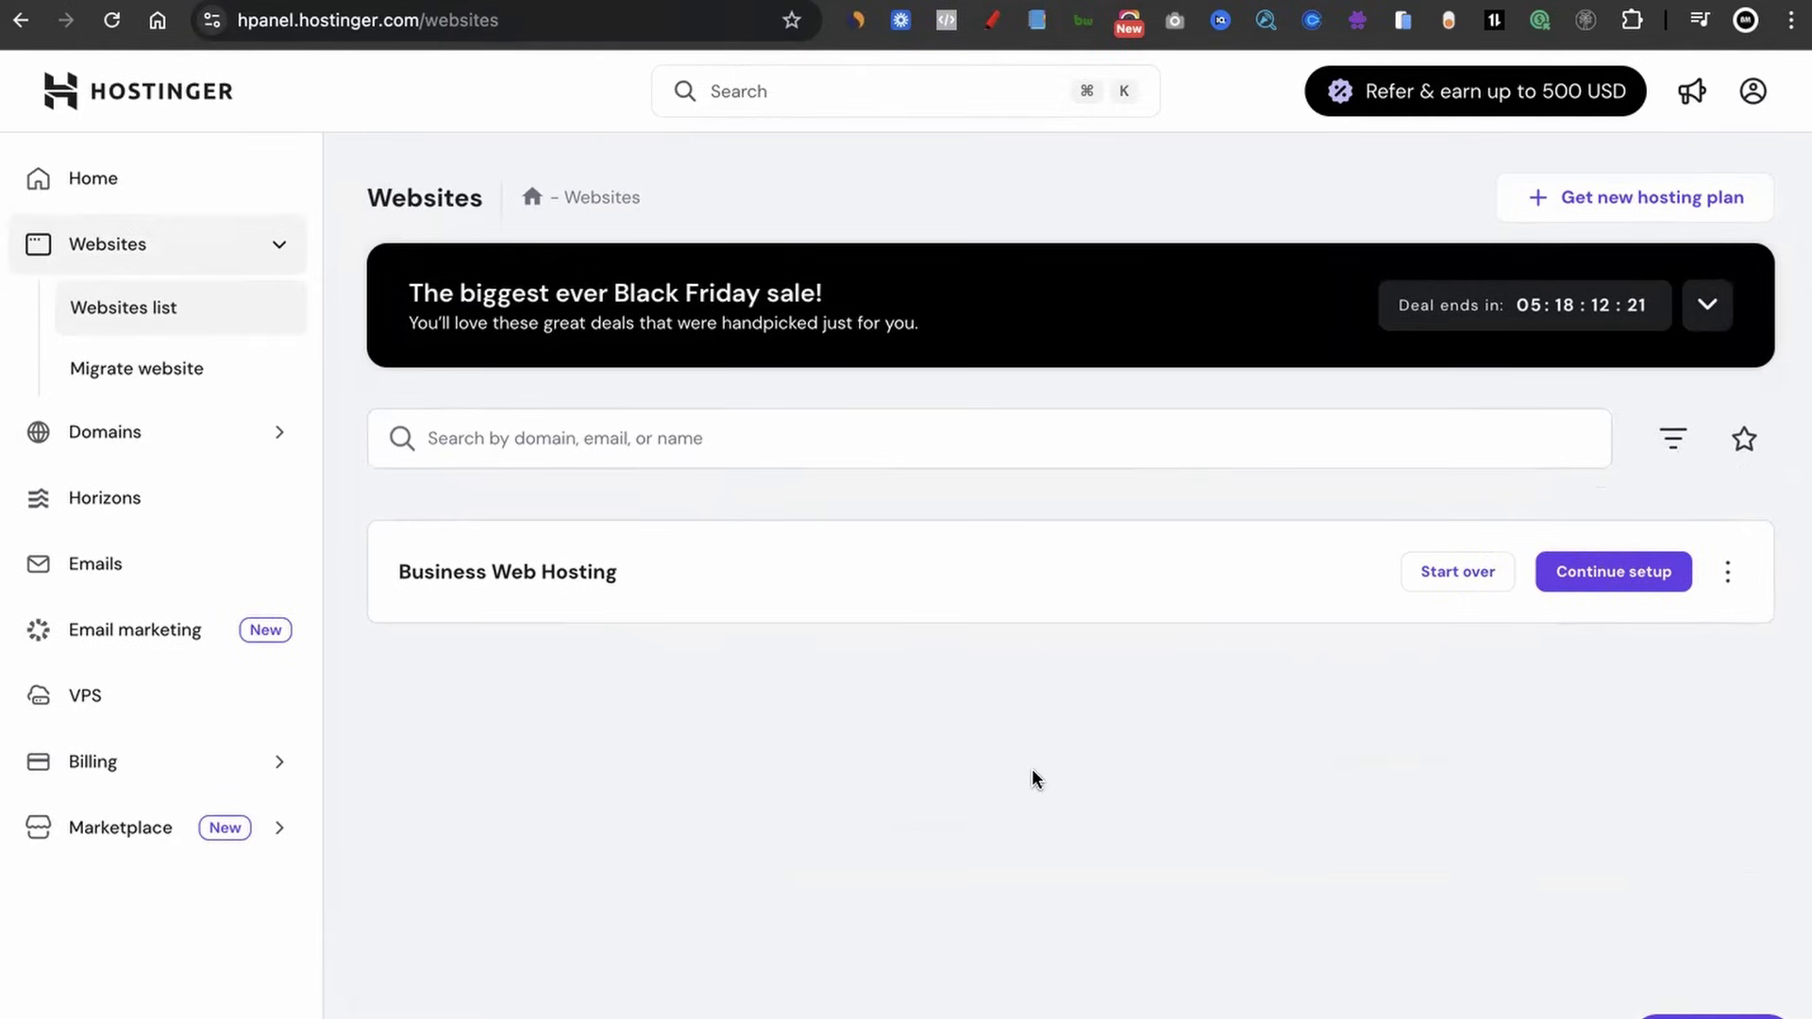
{"action": "left_click", "coordinate": [1447, 578]}
{"action": "left_click", "coordinate": [419, 518]}
{"action": "left_click", "coordinate": [1506, 982]}
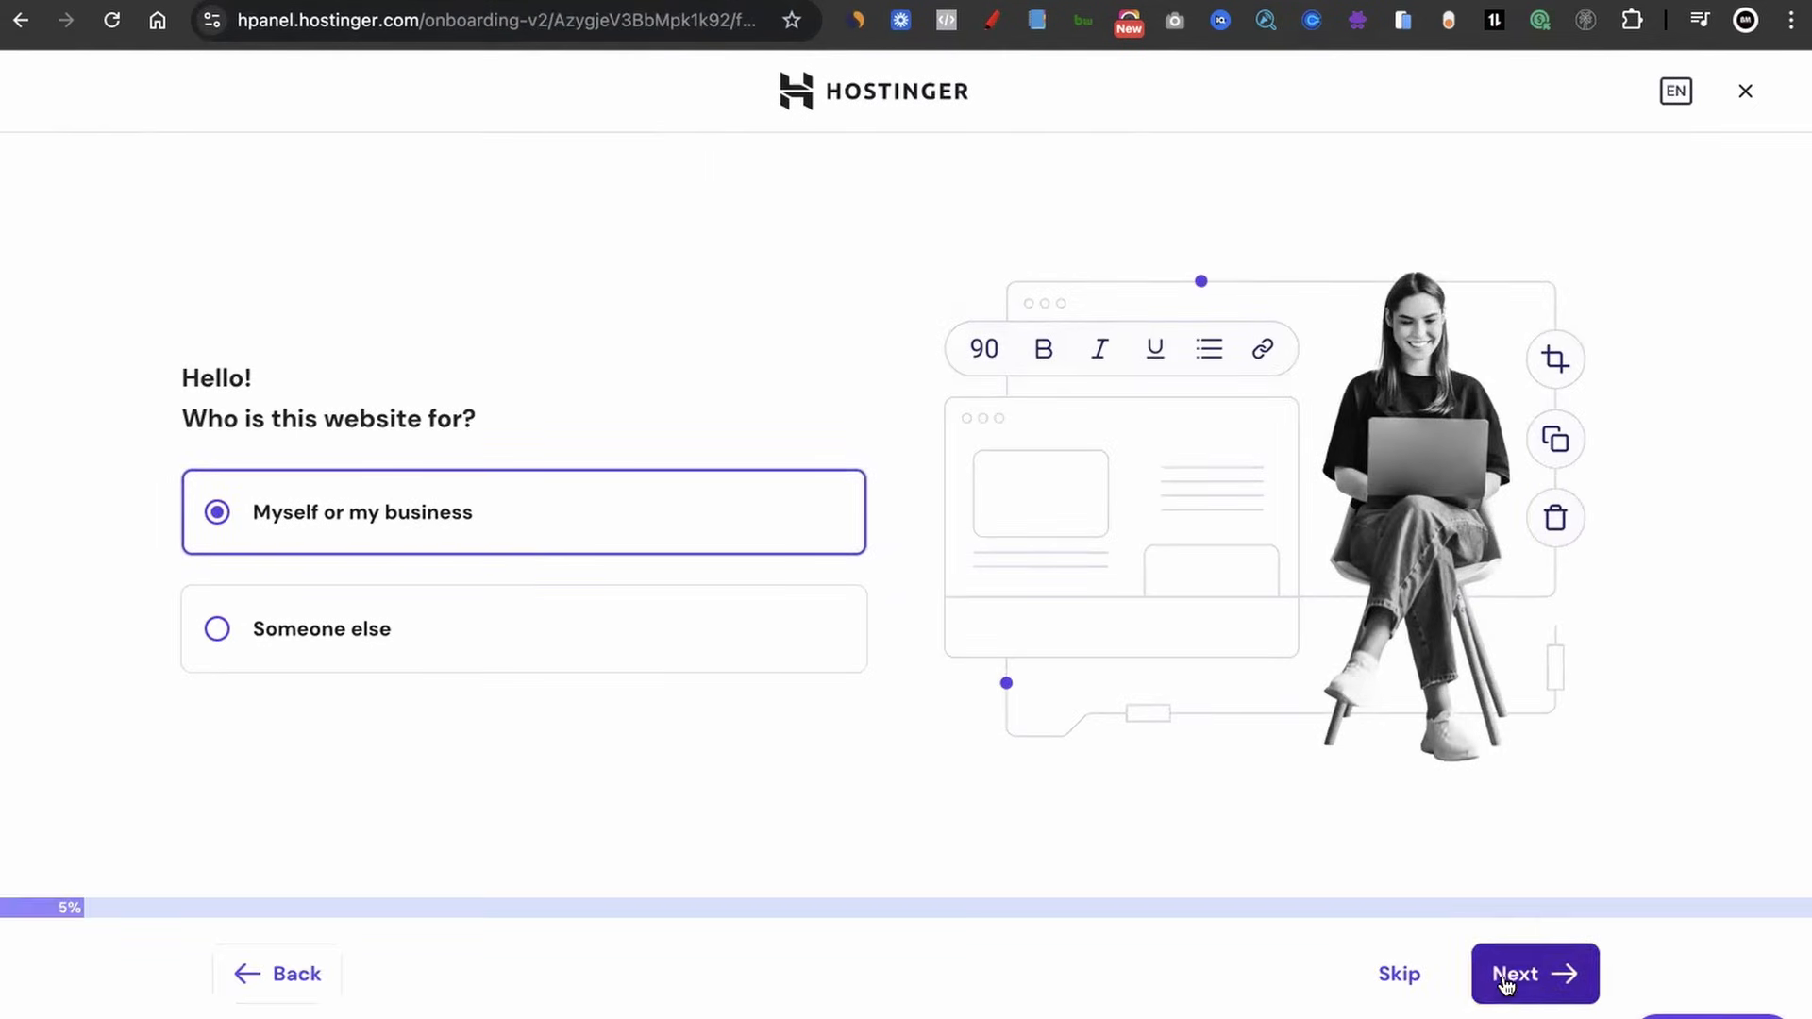
{"action": "left_click", "coordinate": [341, 451]}
{"action": "left_click", "coordinate": [1515, 967]}
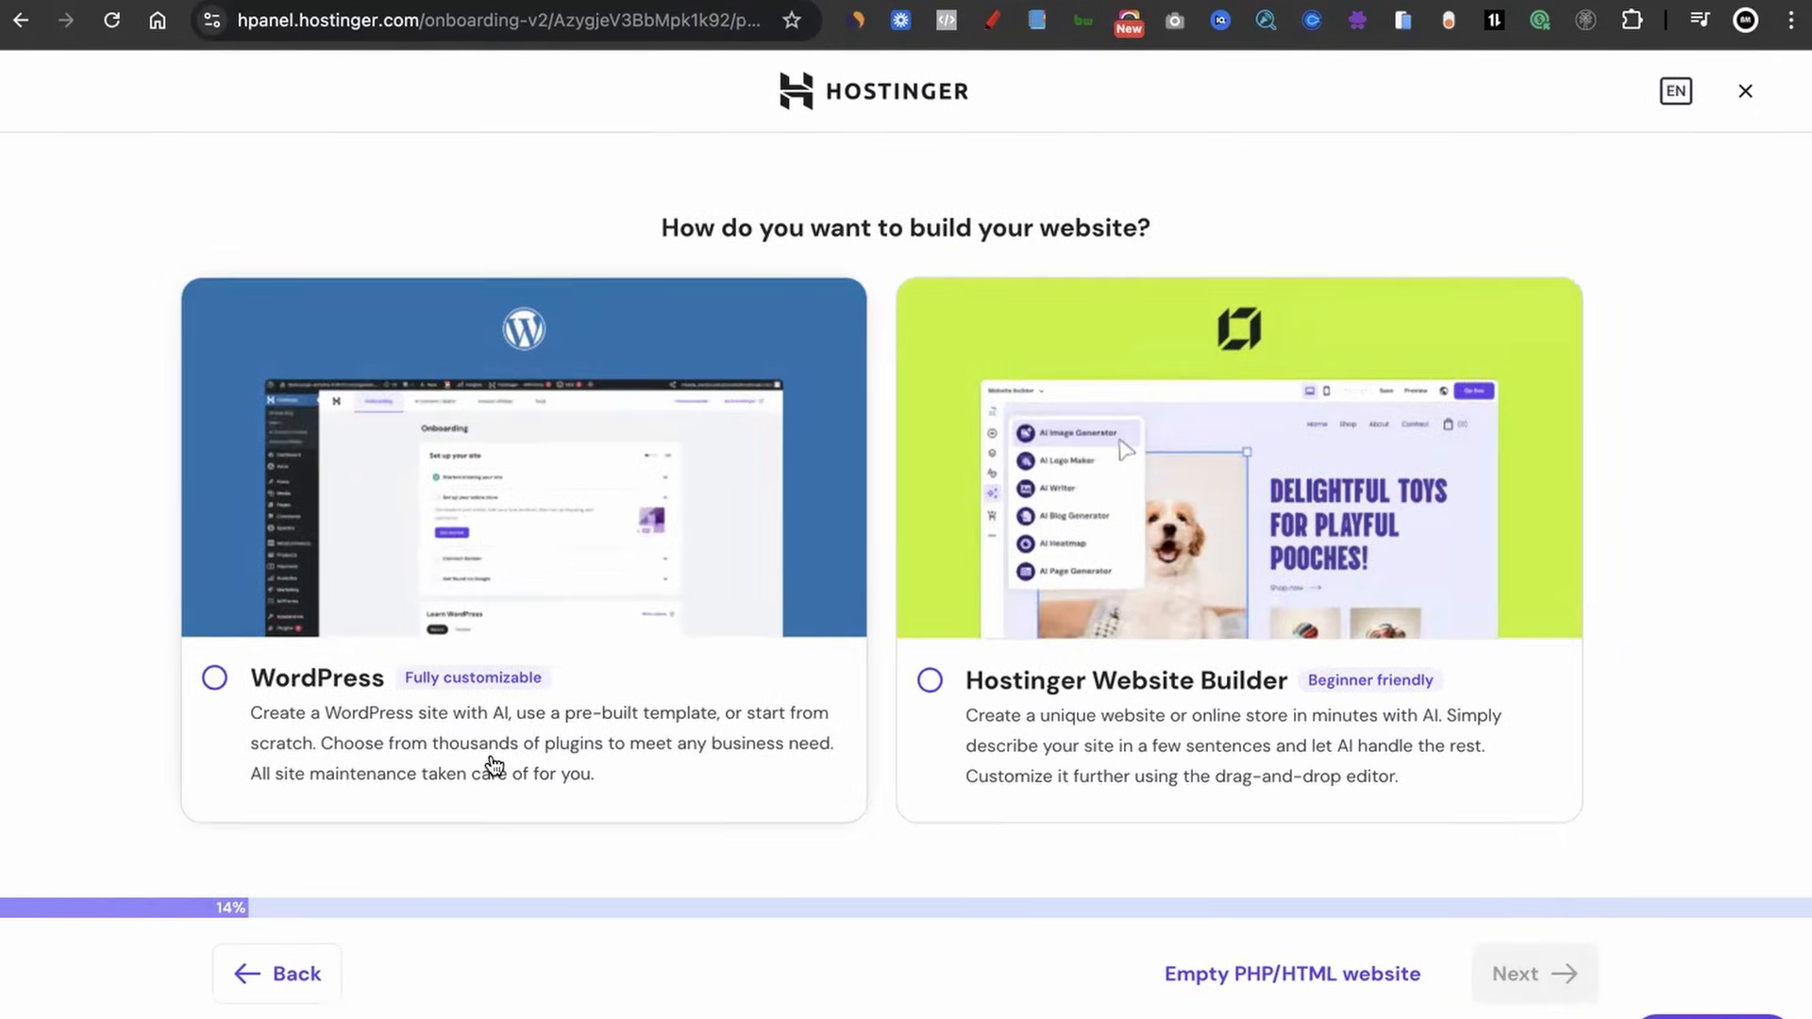
- Choose Hostinger Website Builder as the way to build the site and use a temporary domain
{"action": "left_click", "coordinate": [991, 684]}
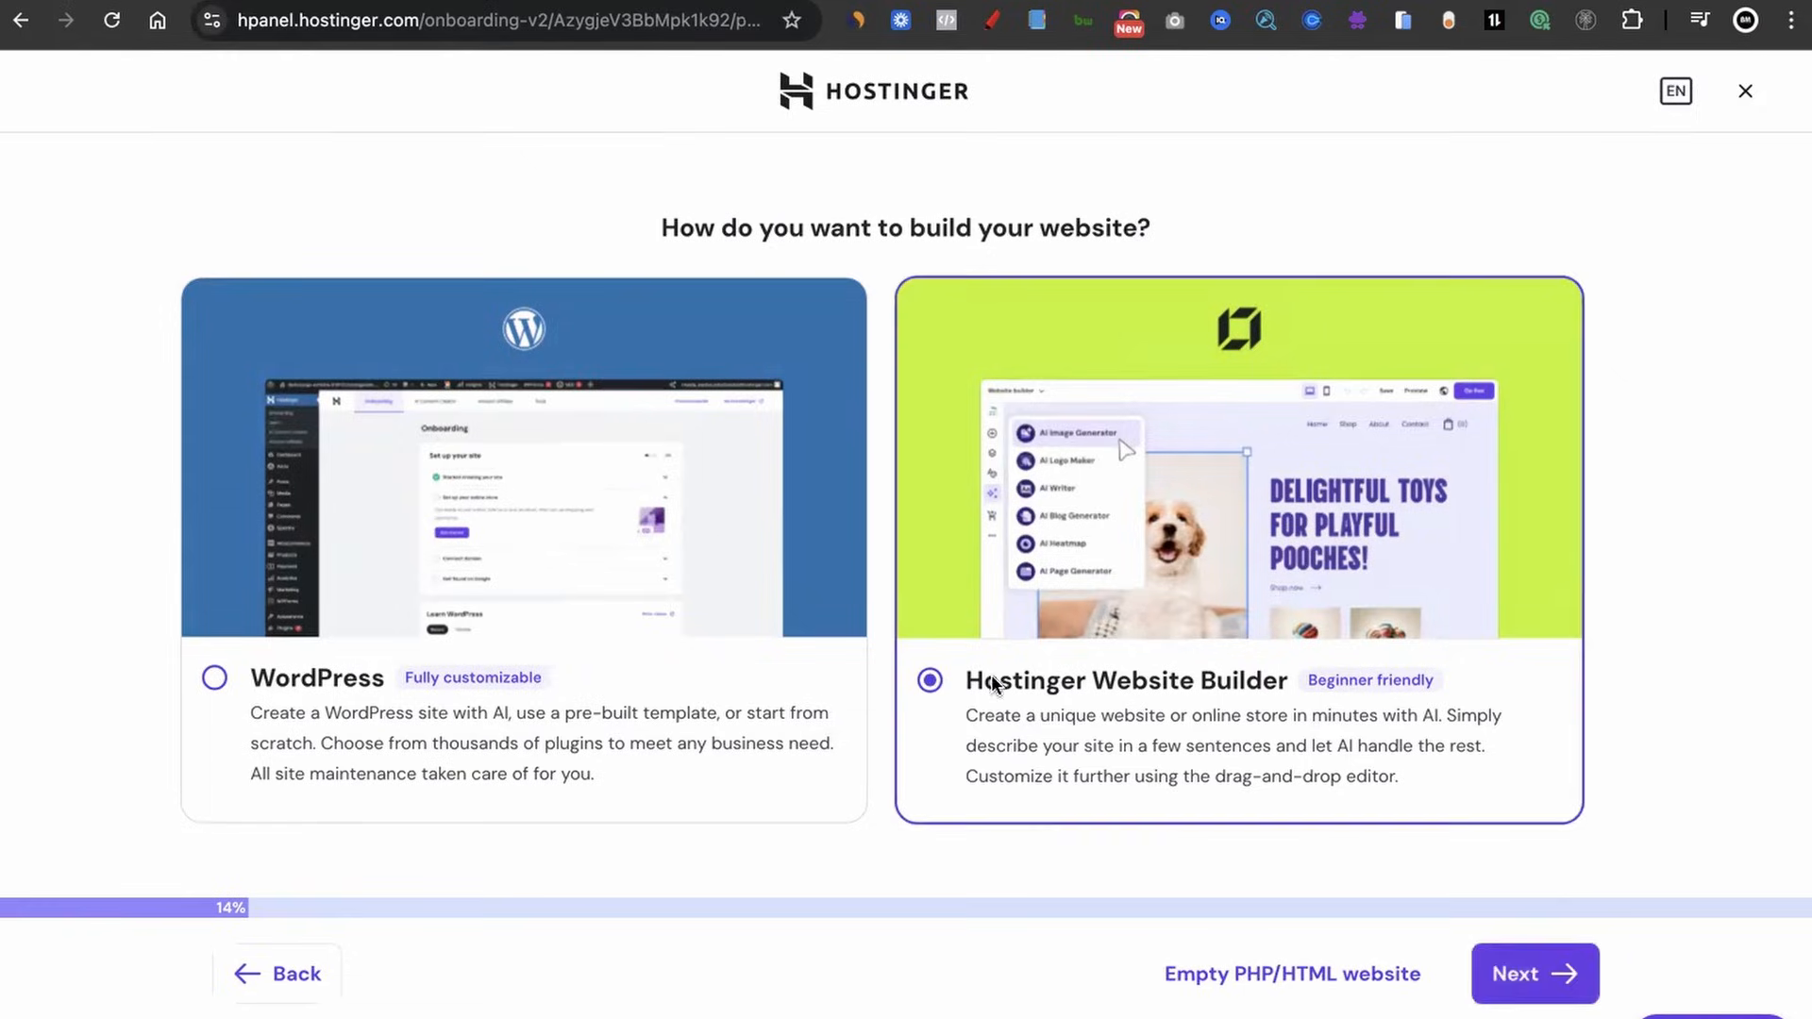
{"action": "left_click", "coordinate": [1519, 977]}
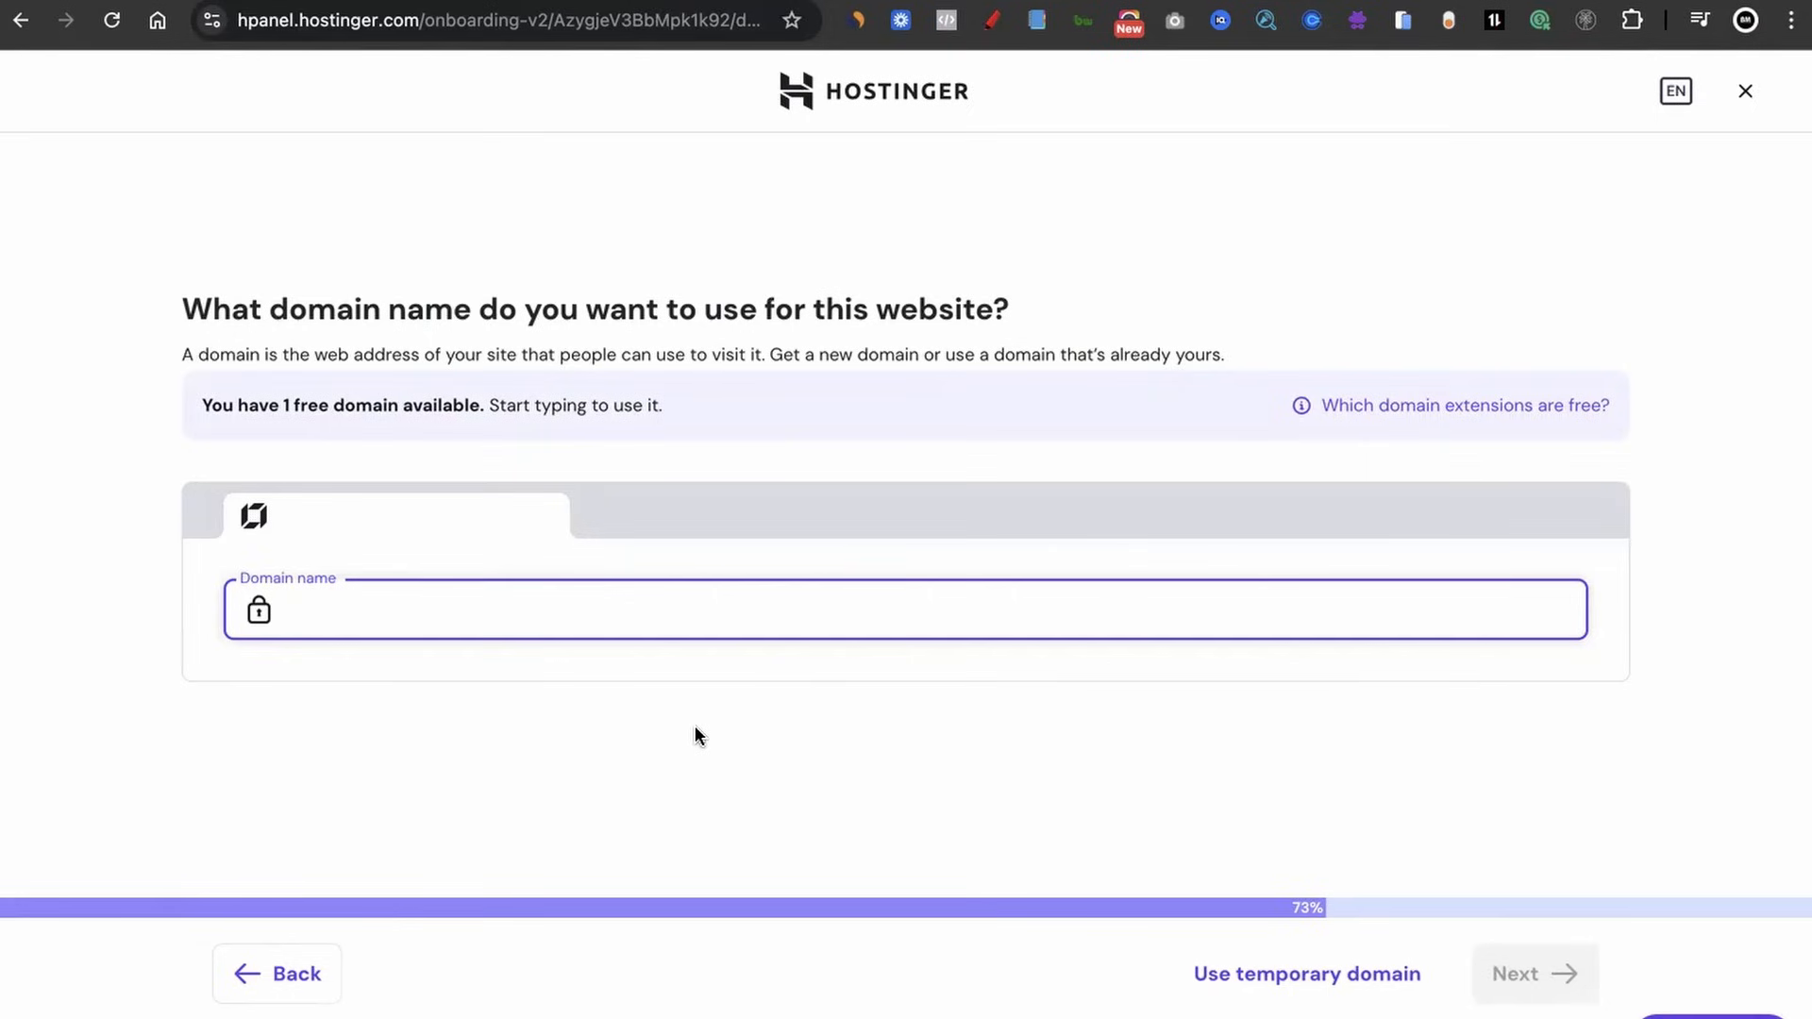
{"action": "left_click", "coordinate": [1302, 975]}
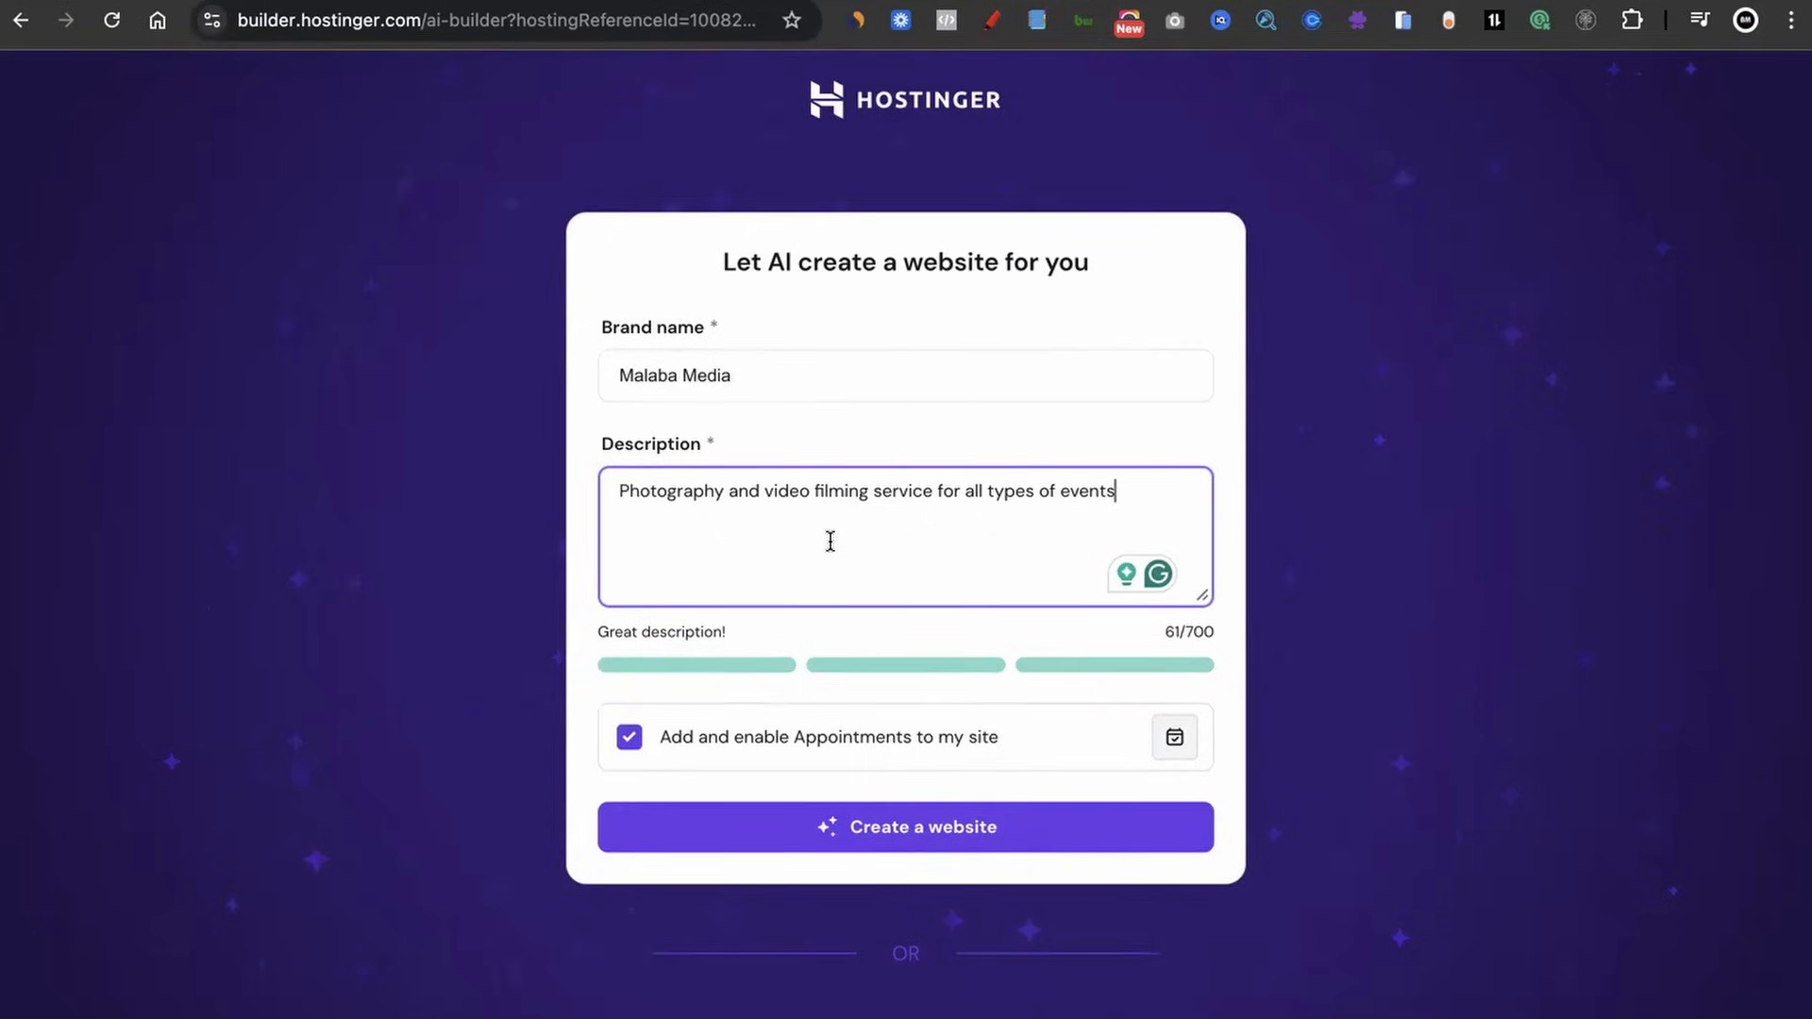
- Generate the Malaba Media website with AI, with Appointments enabled for the site
{"action": "left_click", "coordinate": [628, 740]}
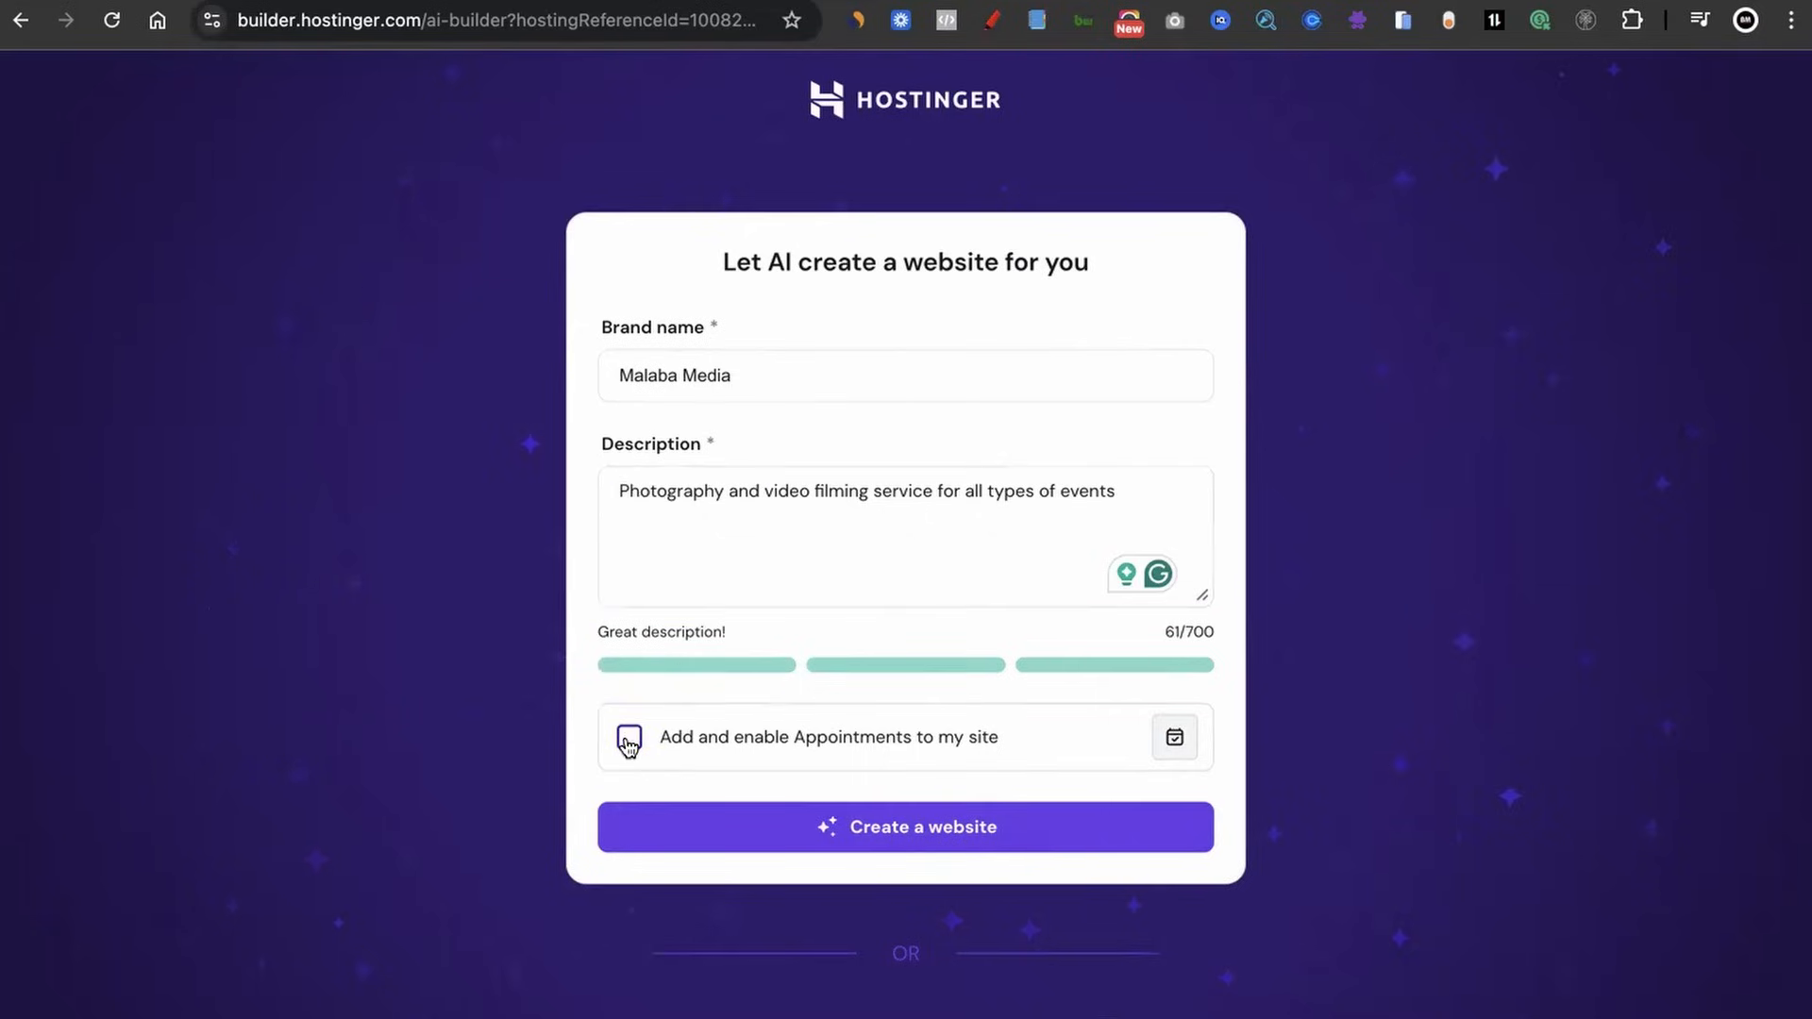
{"action": "left_click", "coordinate": [632, 746]}
{"action": "left_click", "coordinate": [880, 829]}
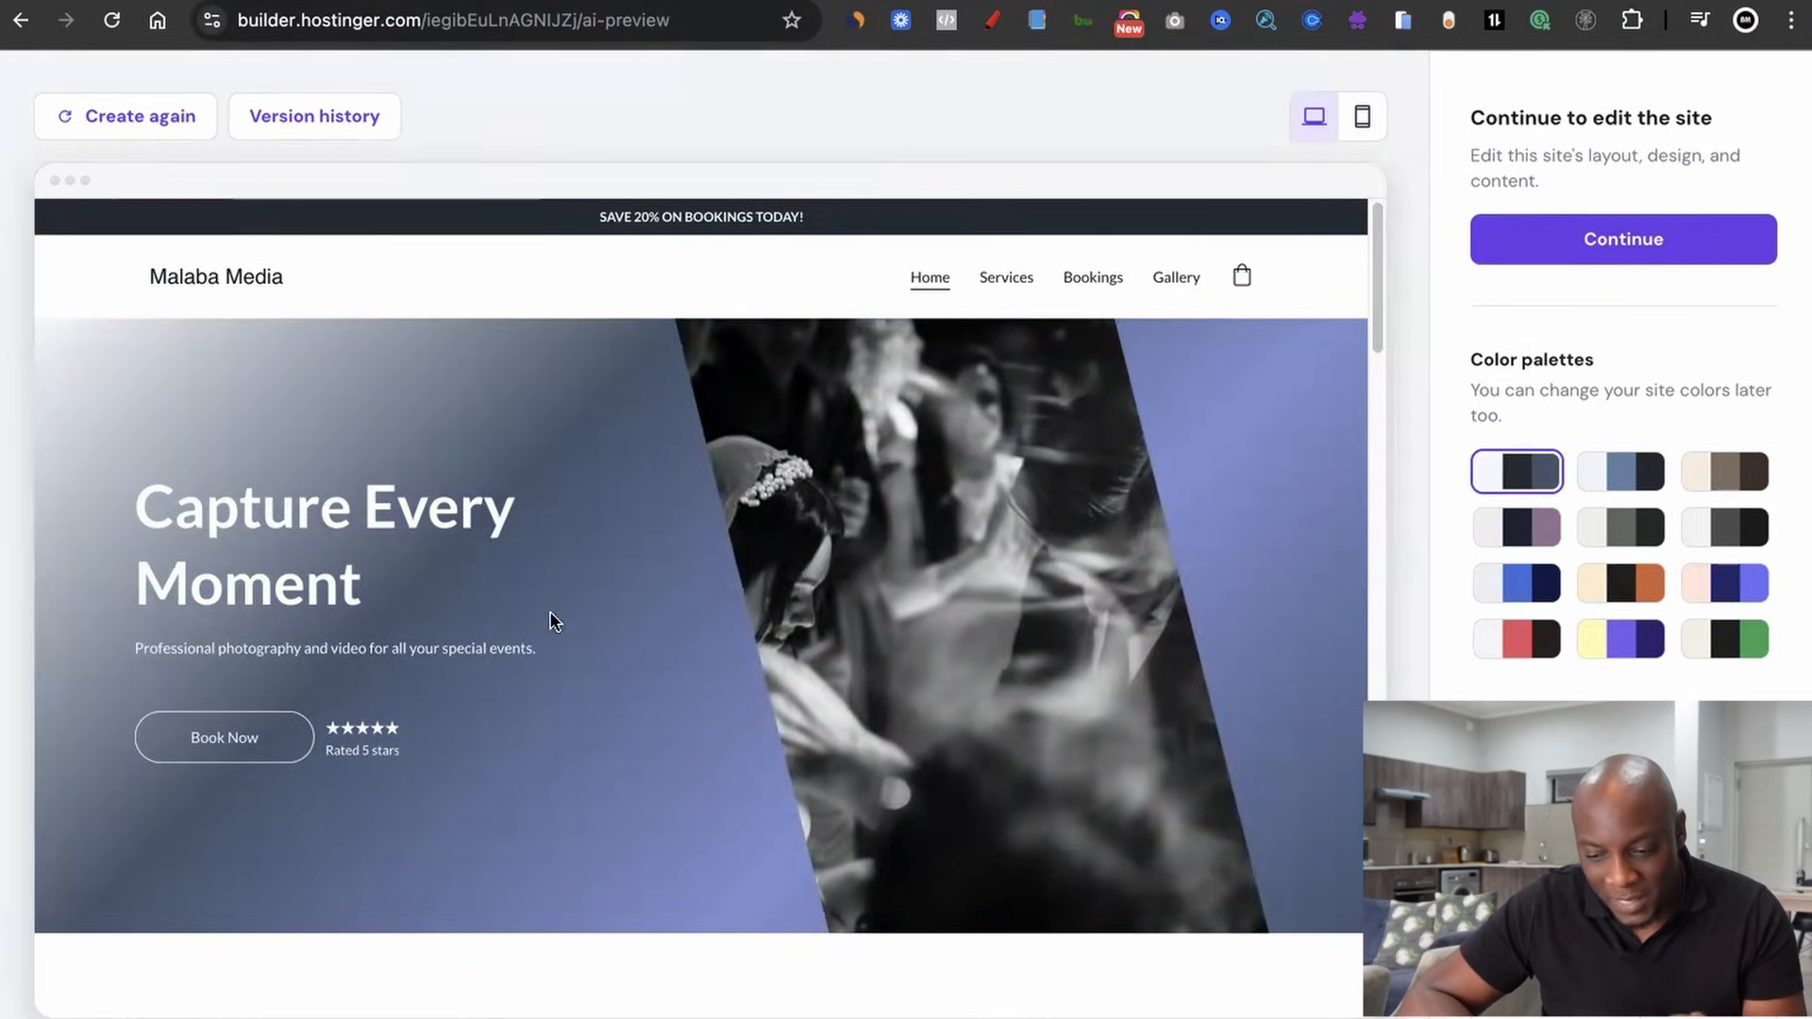
- Examine the generated homepage preview from the hero section to the contact form, then recheck its services and work images
{"action": "scroll", "coordinate": [550, 621], "scroll_direction": "down", "scroll_amount": 1}
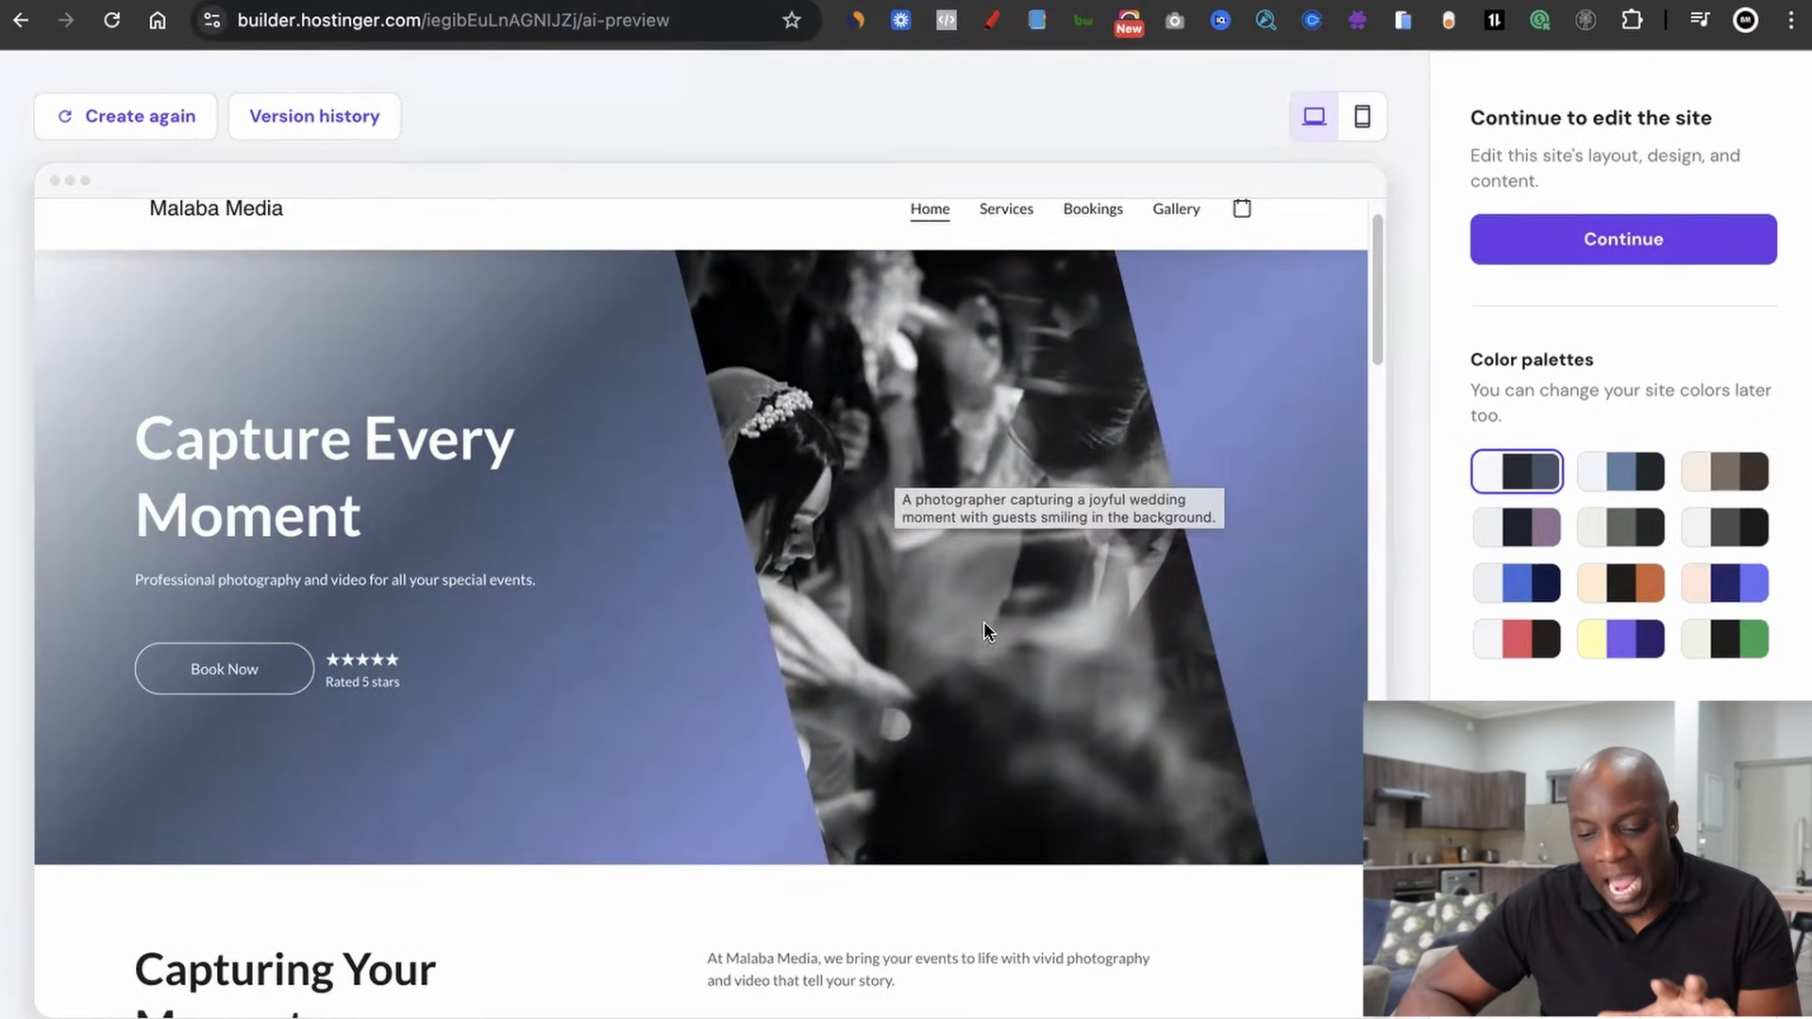
{"action": "scroll", "coordinate": [917, 699], "scroll_direction": "down", "scroll_amount": 1}
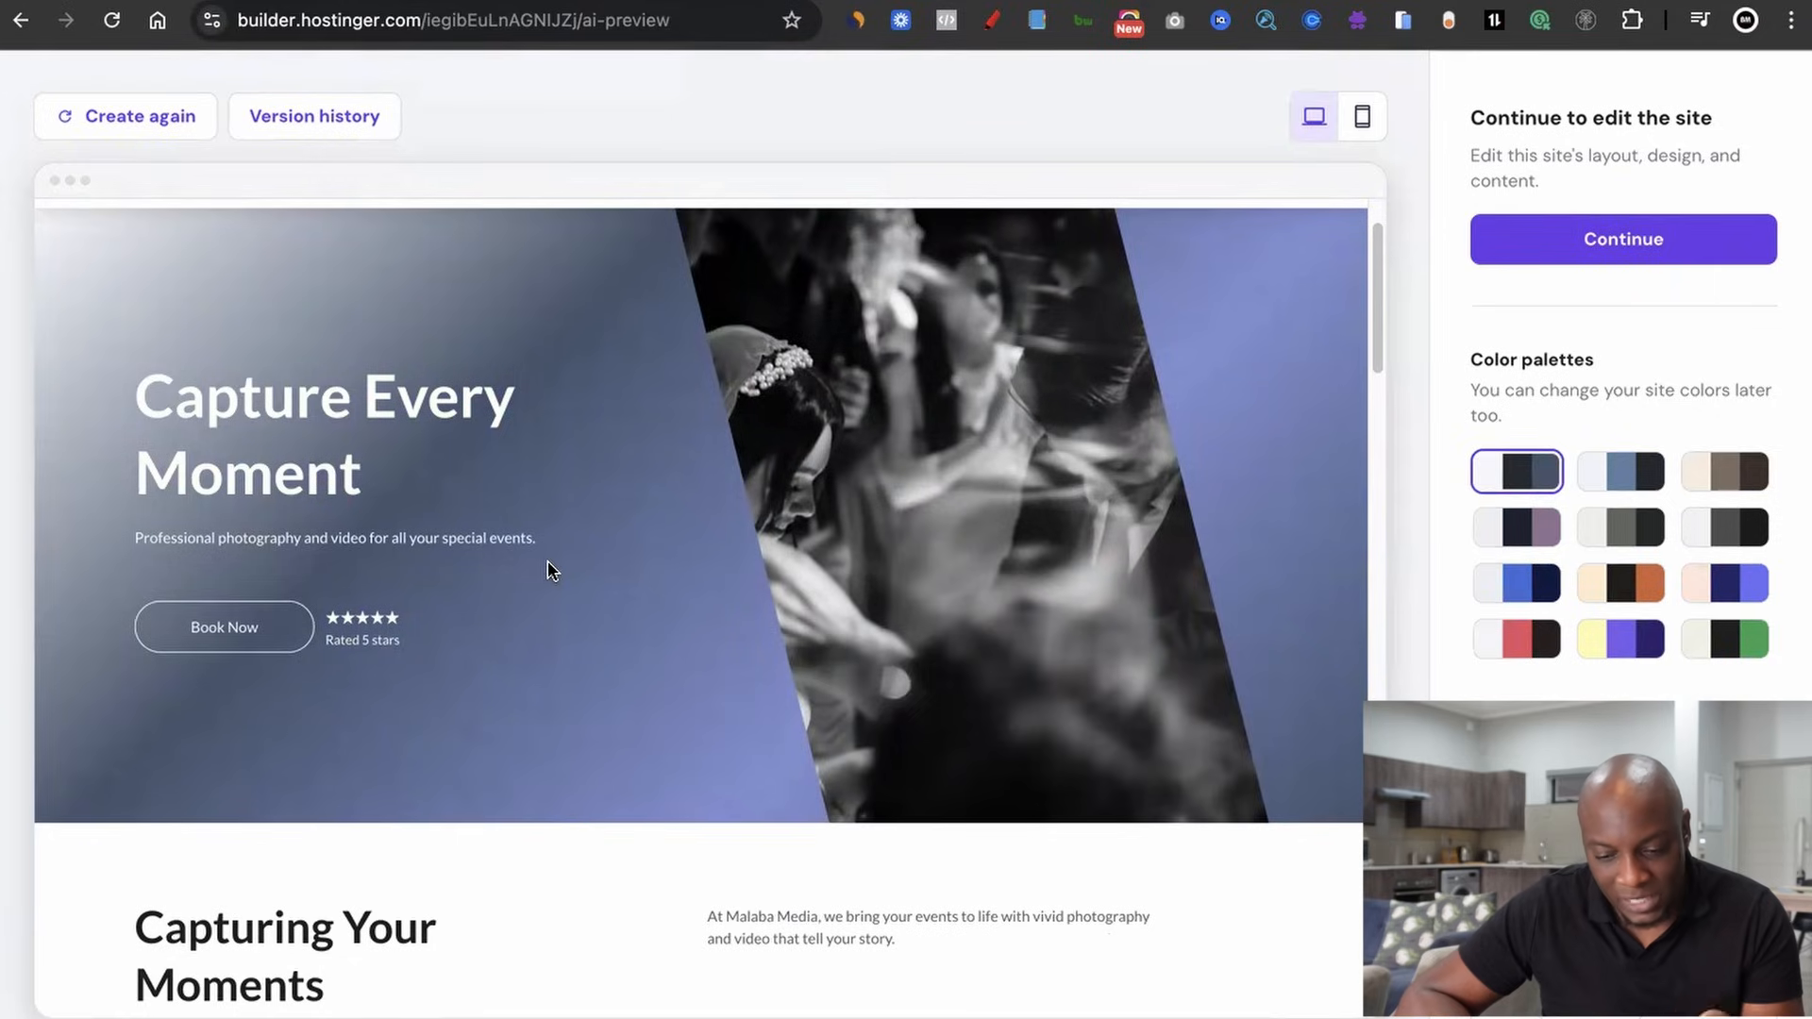
{"action": "scroll", "coordinate": [551, 567], "scroll_direction": "down", "scroll_amount": 3}
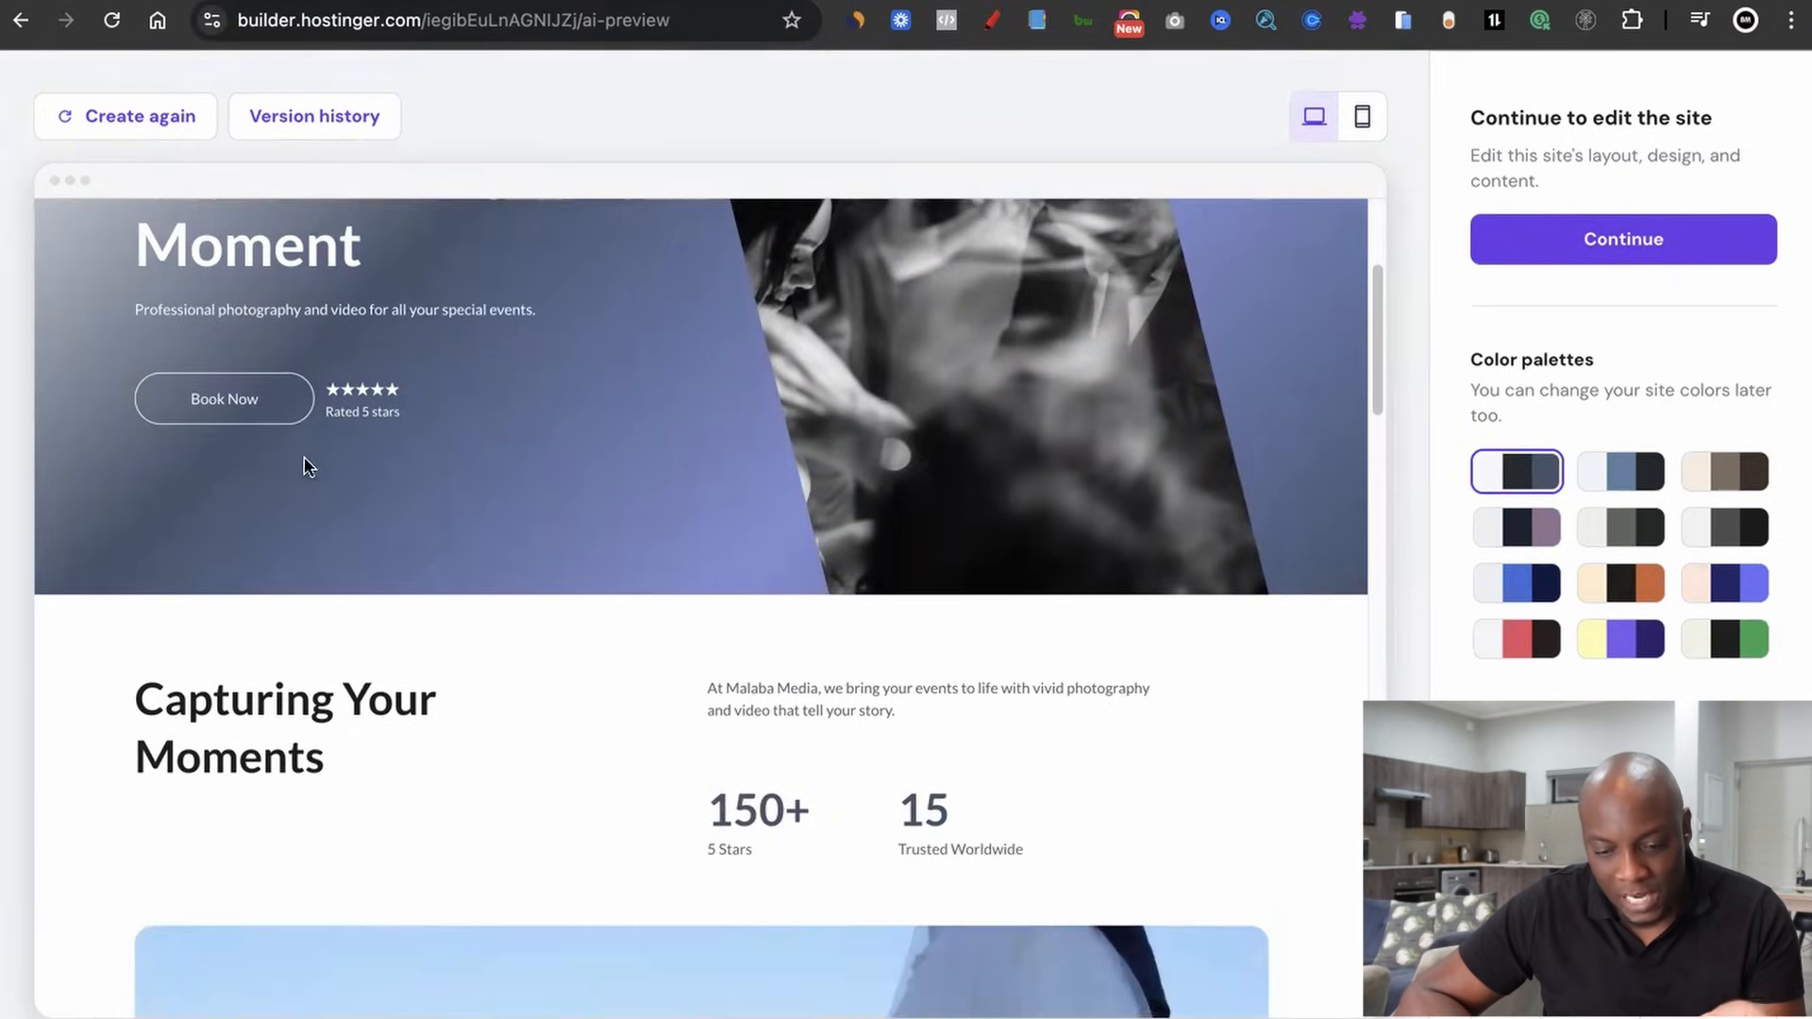
{"action": "scroll", "coordinate": [334, 468], "scroll_direction": "down", "scroll_amount": 7}
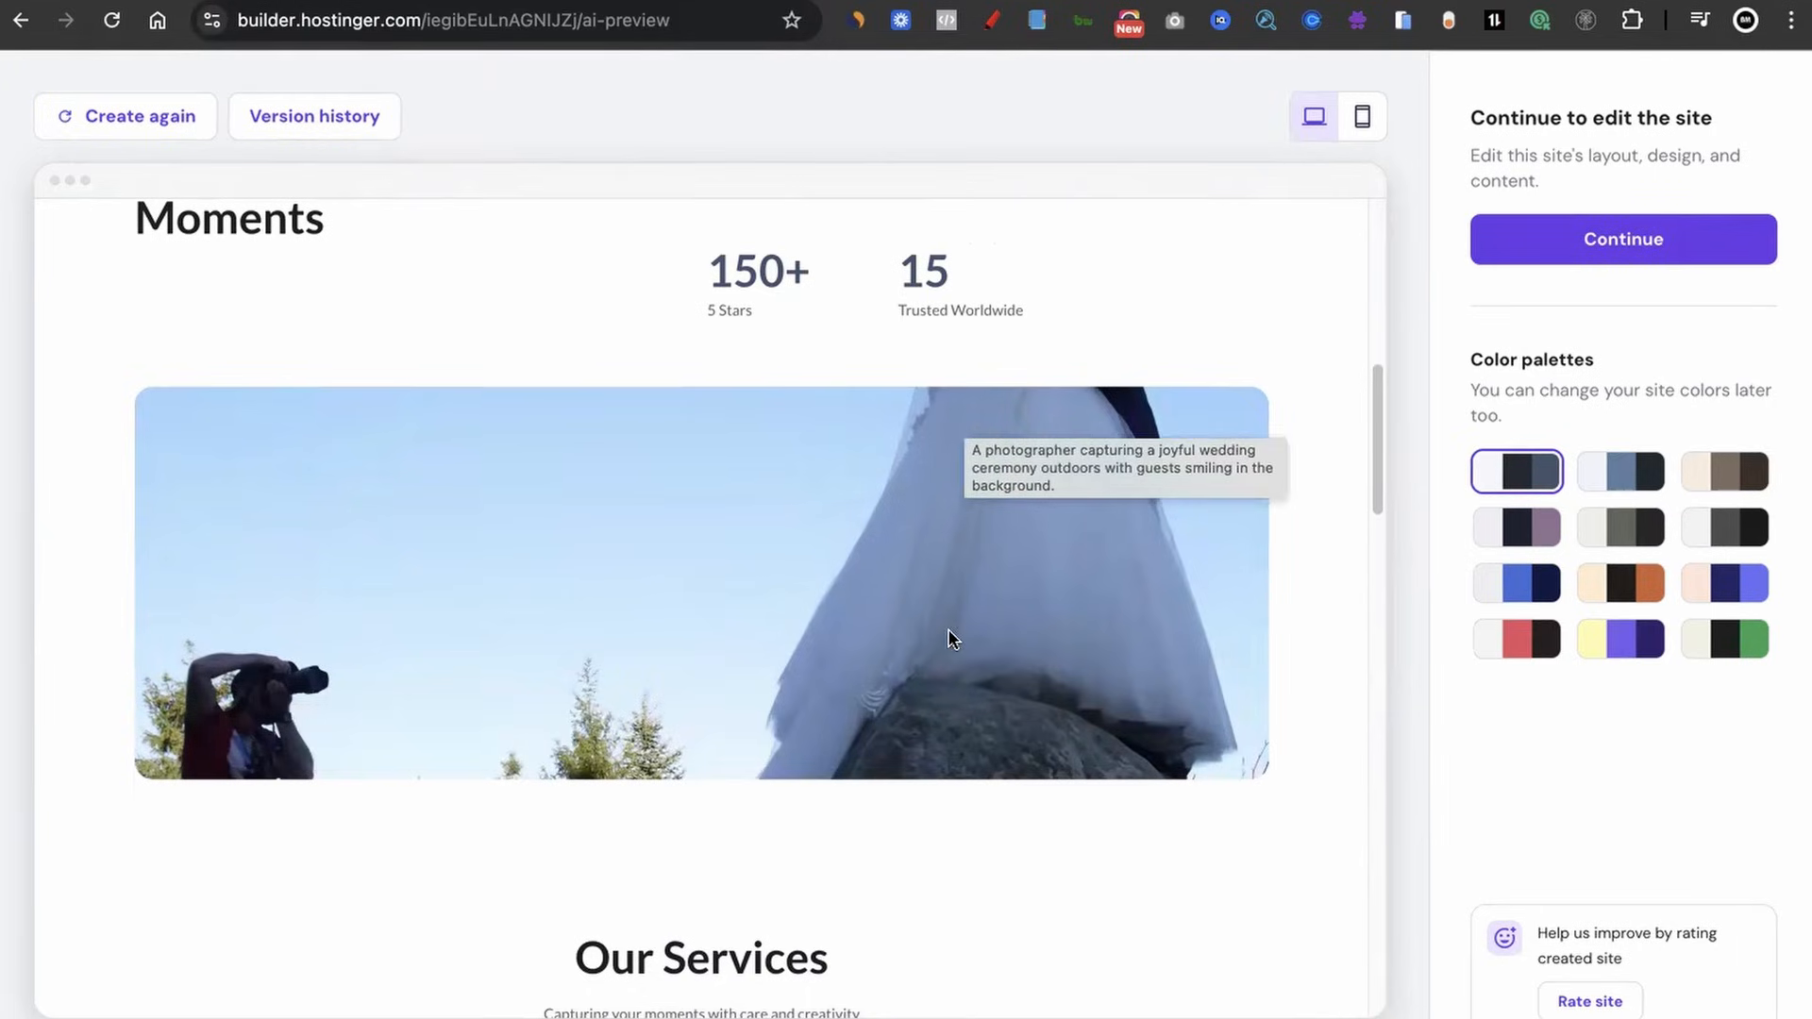
{"action": "scroll", "coordinate": [947, 629], "scroll_direction": "down", "scroll_amount": 8}
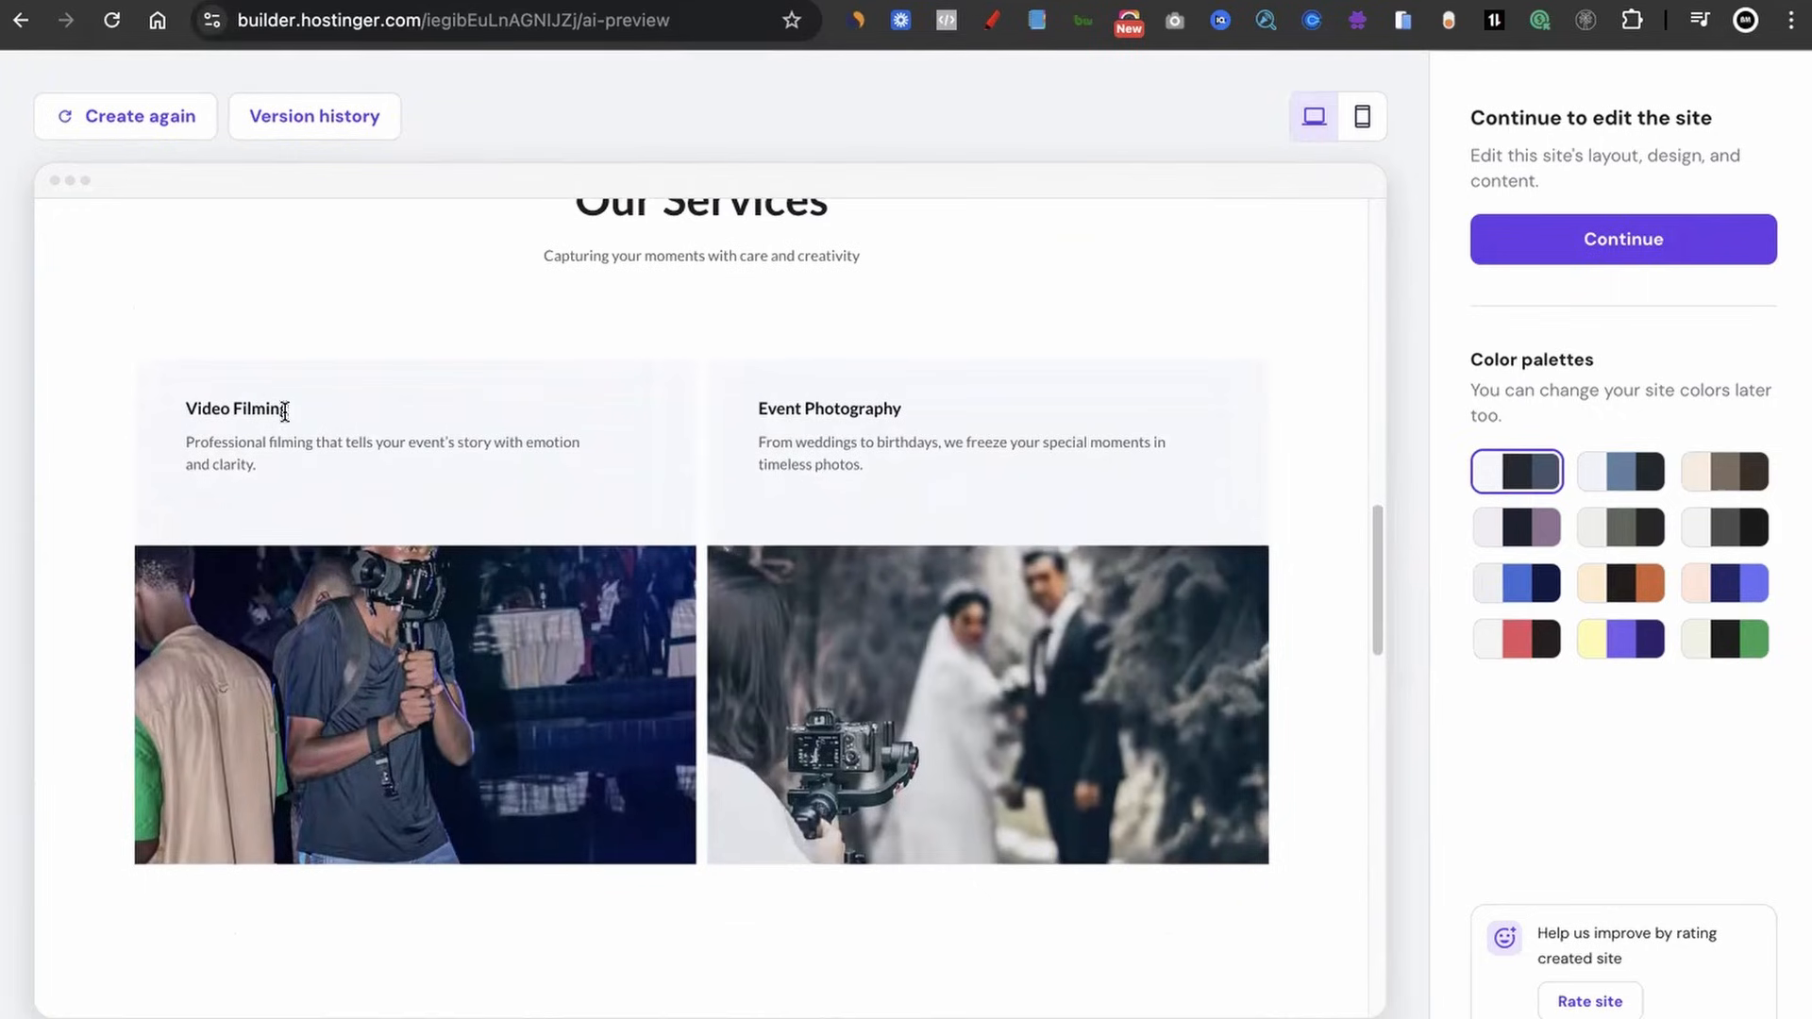
{"action": "scroll", "coordinate": [787, 510], "scroll_direction": "down", "scroll_amount": 7}
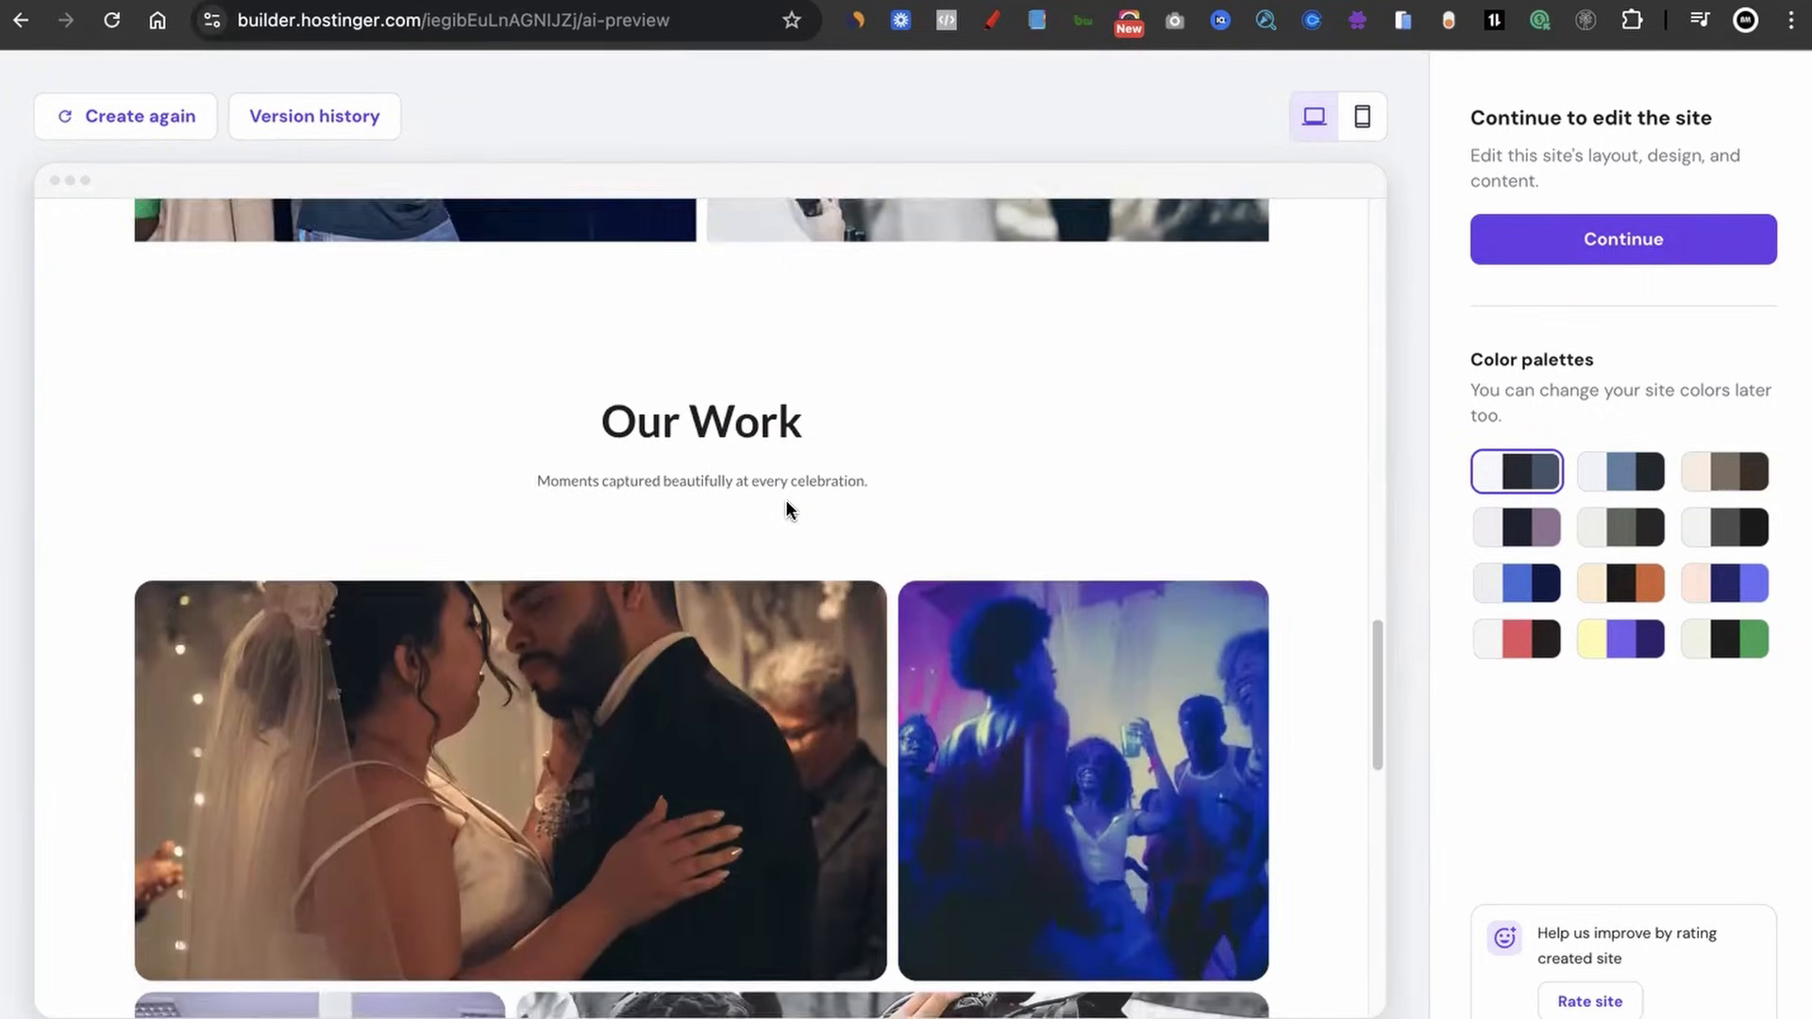
{"action": "scroll", "coordinate": [786, 501], "scroll_direction": "down", "scroll_amount": 2}
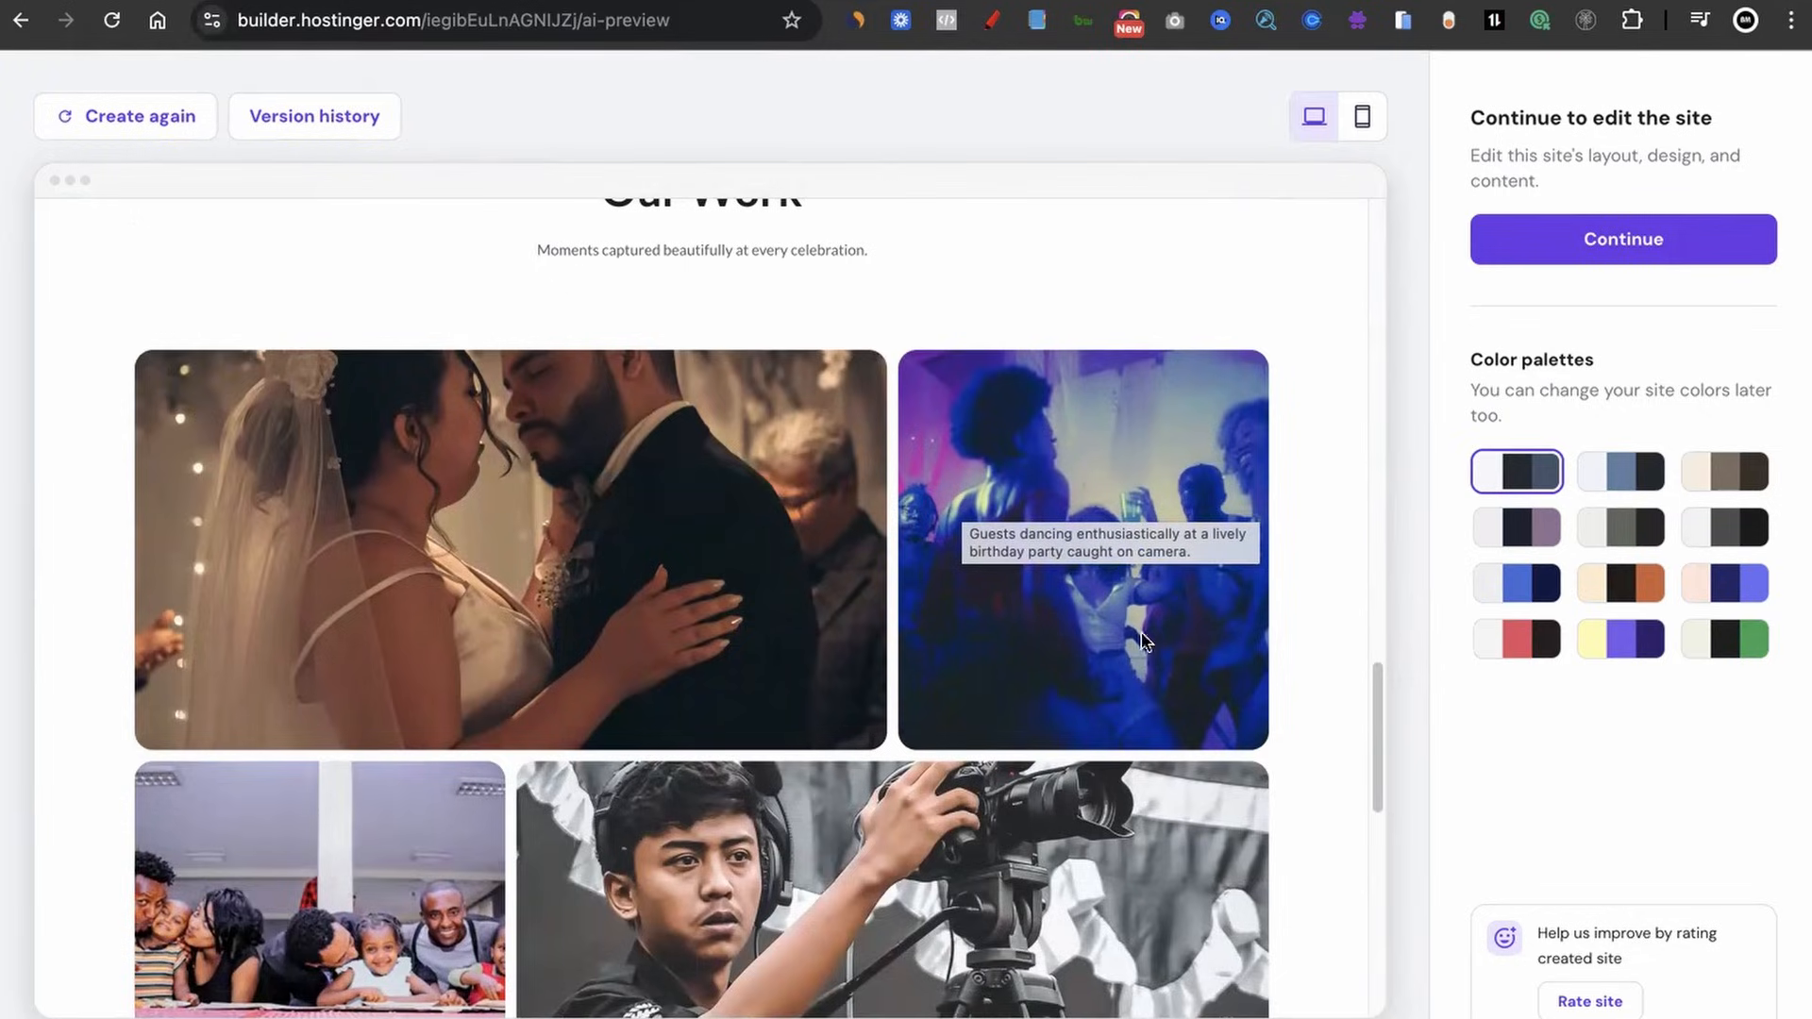
{"action": "scroll", "coordinate": [1142, 666], "scroll_direction": "down", "scroll_amount": 10}
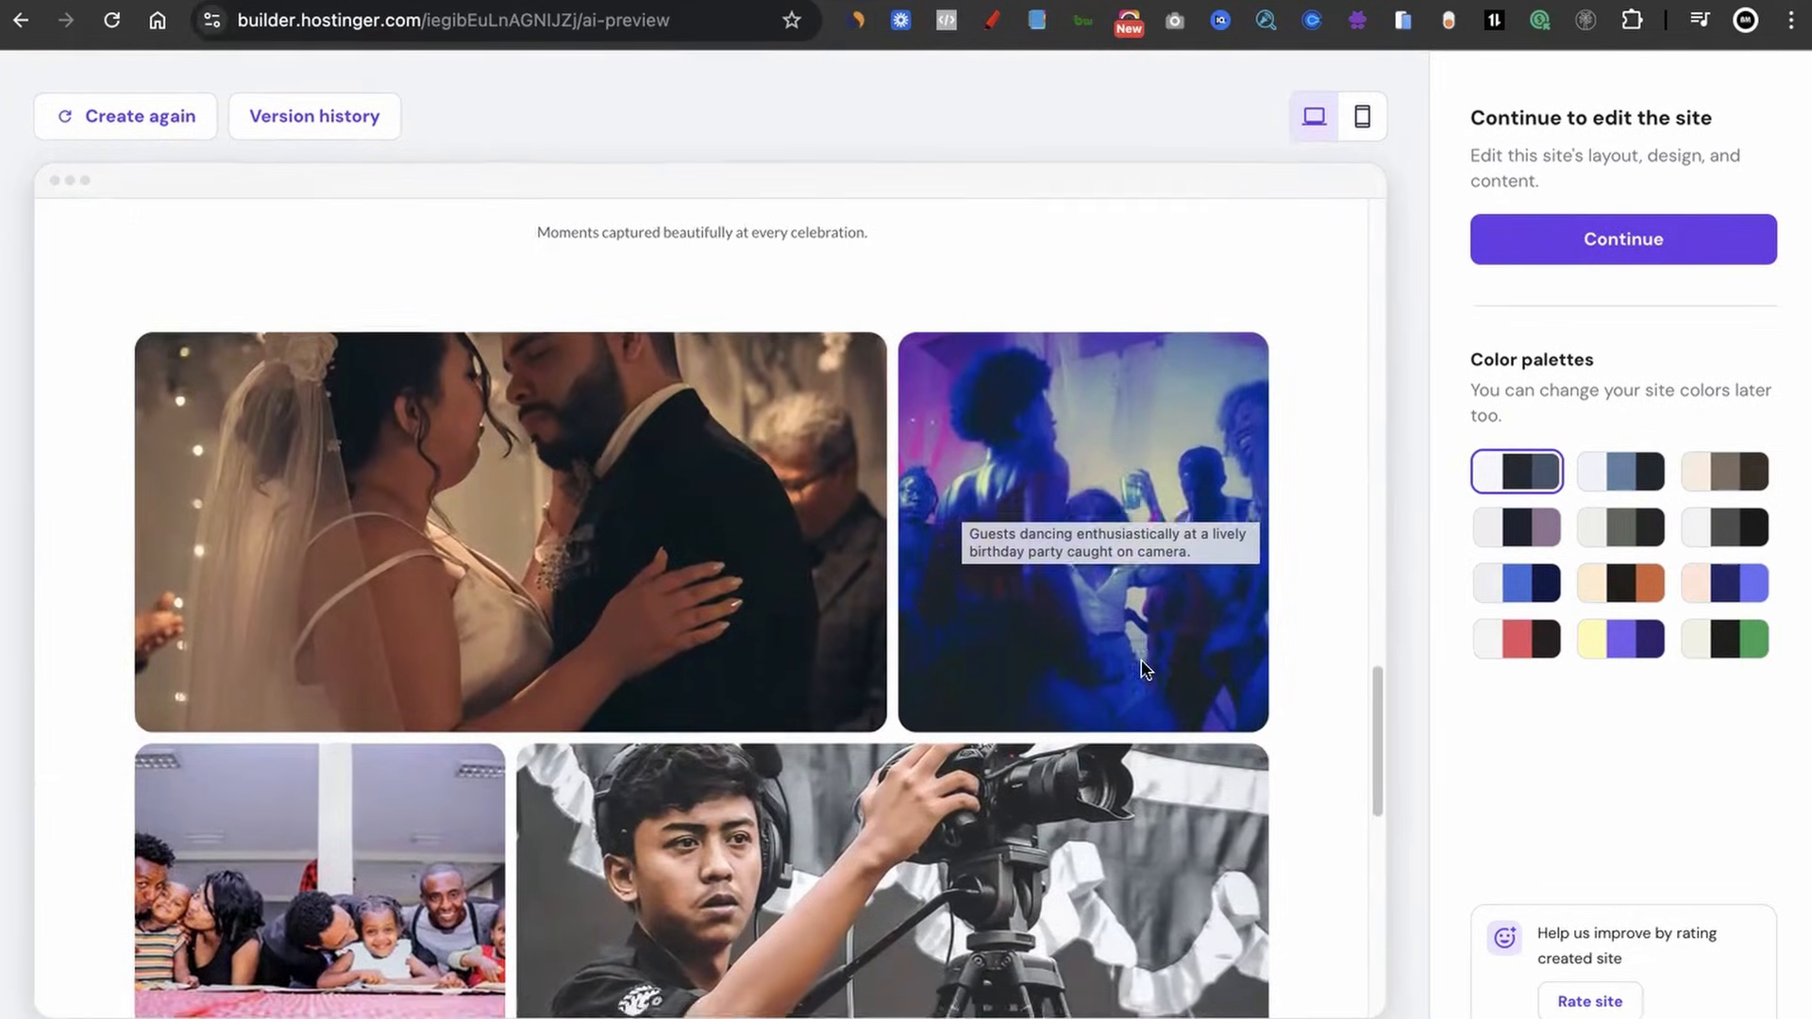
{"action": "scroll", "coordinate": [1144, 665], "scroll_direction": "down", "scroll_amount": 2}
{"action": "scroll", "coordinate": [1144, 666], "scroll_direction": "up", "scroll_amount": 4}
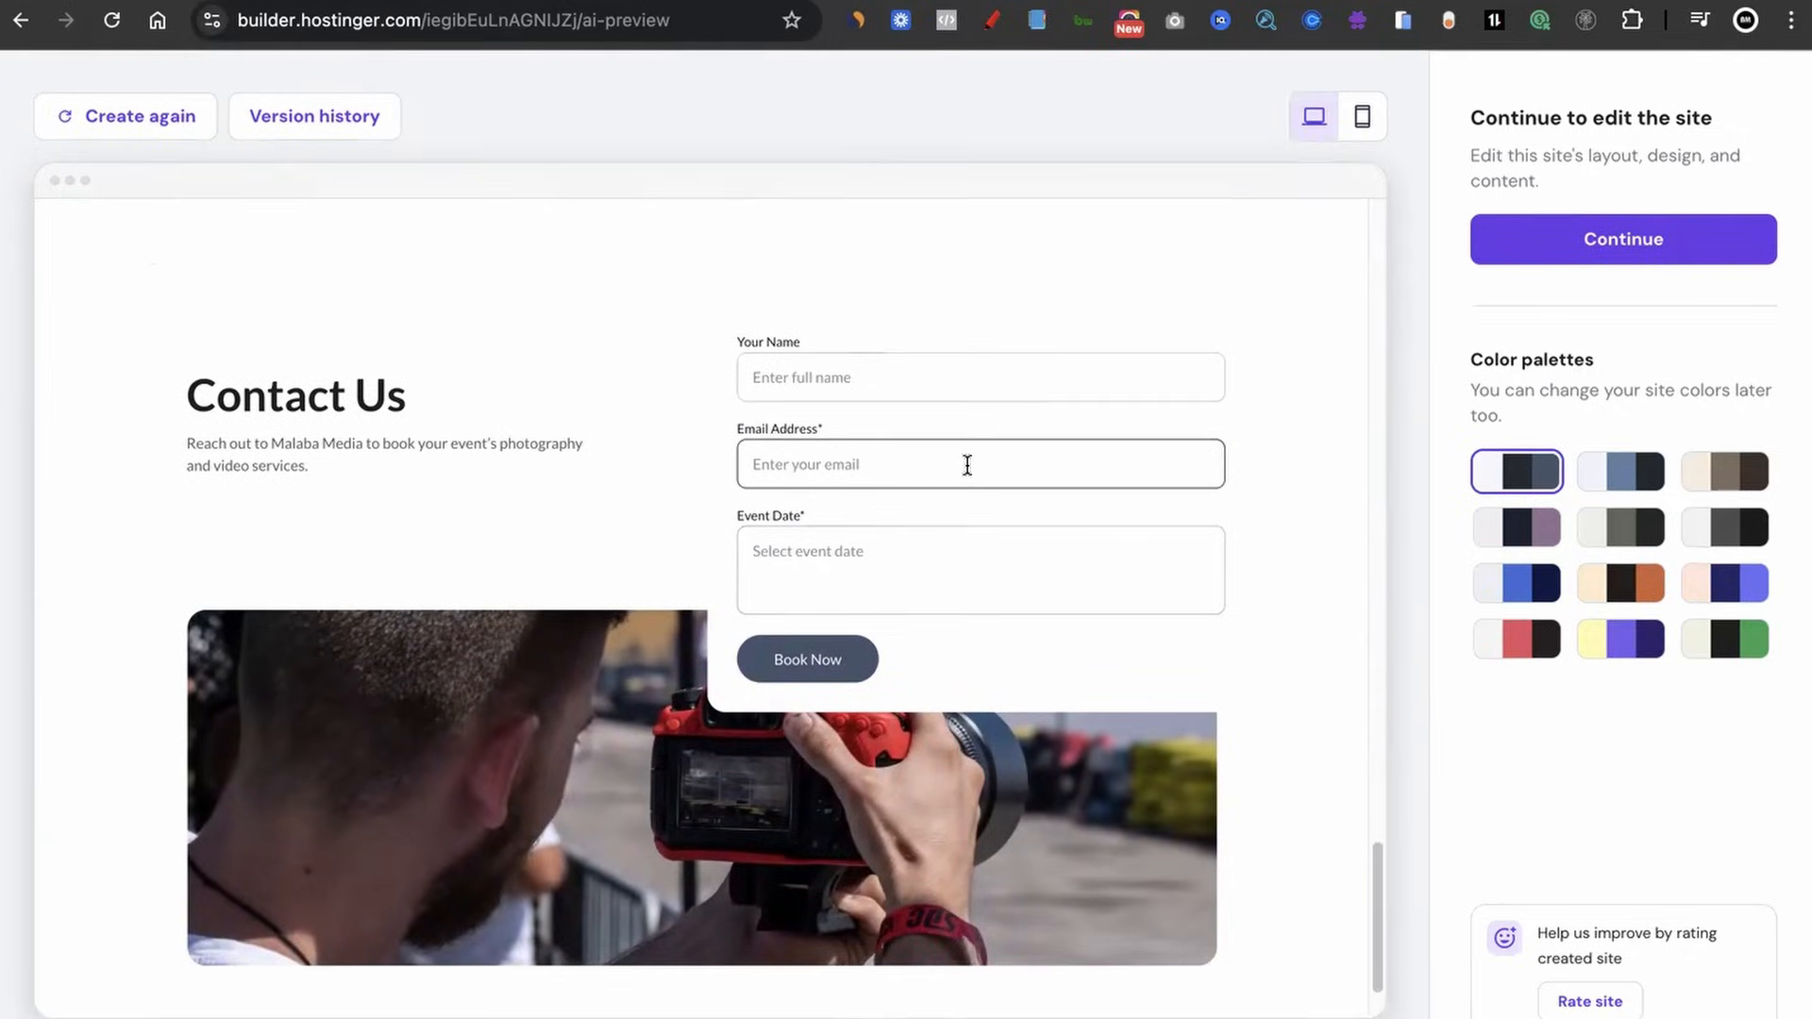
{"action": "scroll", "coordinate": [1021, 439], "scroll_direction": "down", "scroll_amount": 4}
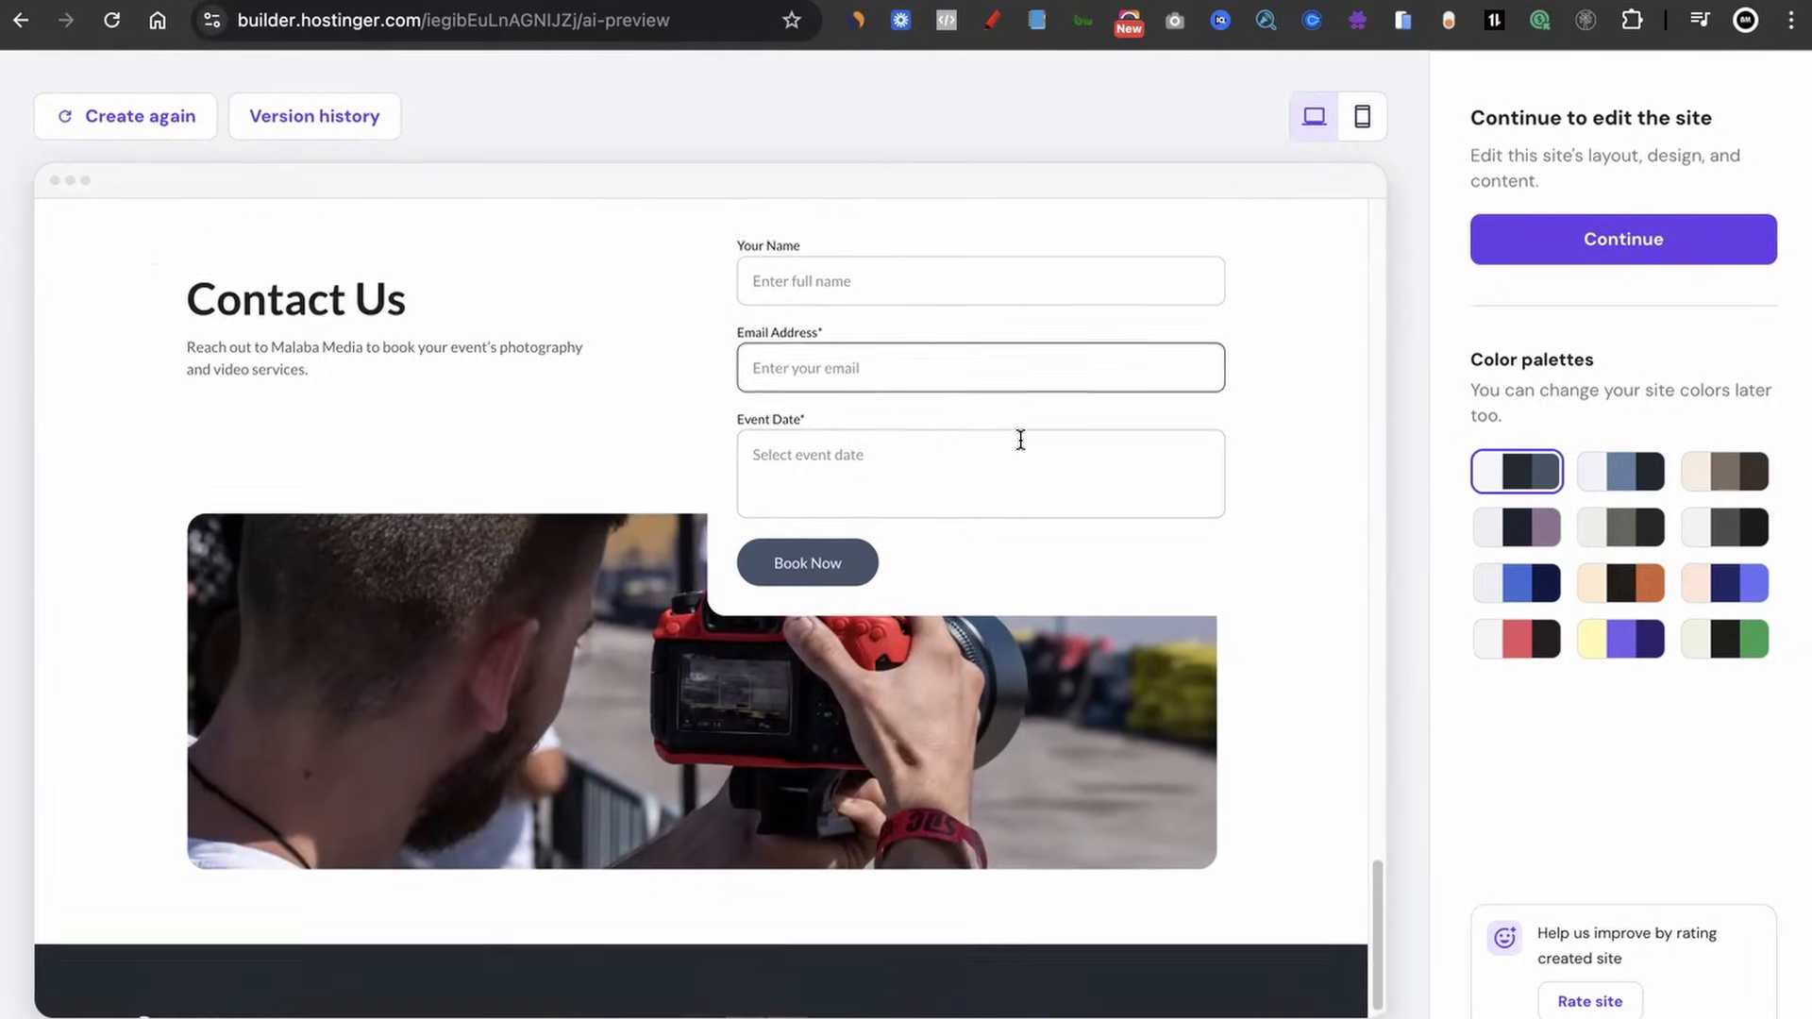
{"action": "scroll", "coordinate": [472, 372], "scroll_direction": "up", "scroll_amount": 15}
{"action": "scroll", "coordinate": [472, 368], "scroll_direction": "down", "scroll_amount": 7}
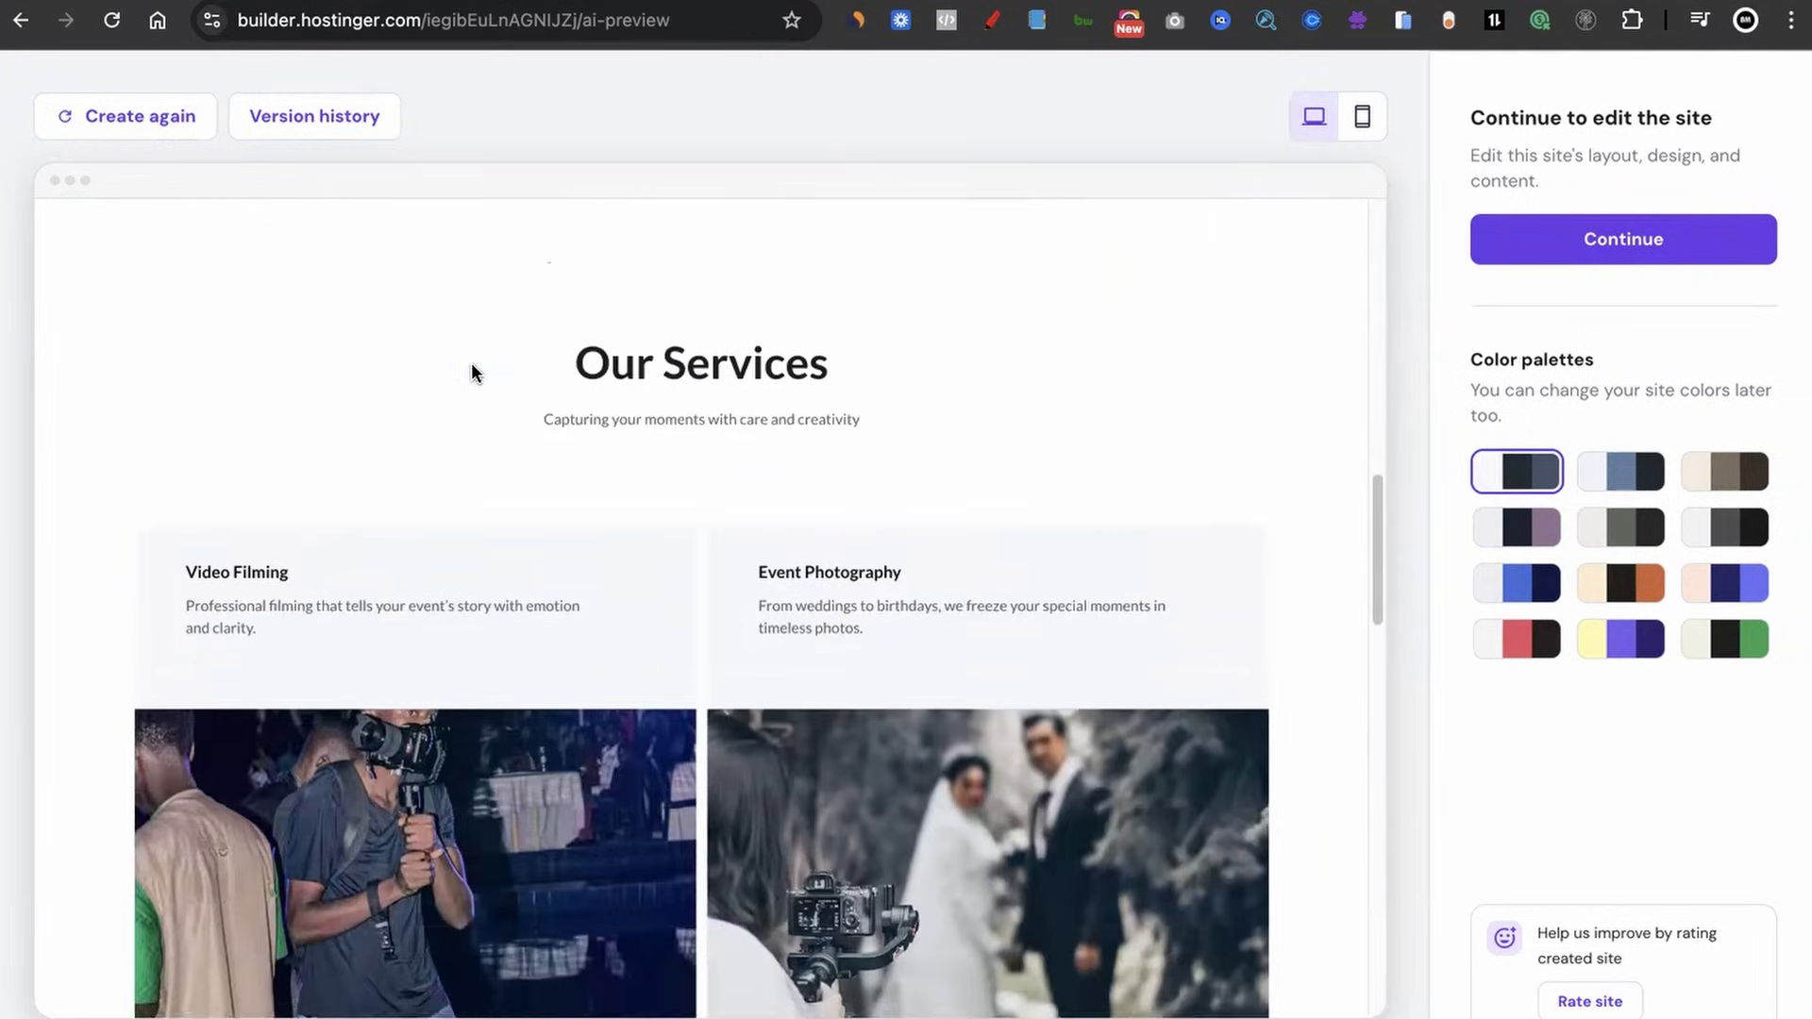
{"action": "scroll", "coordinate": [472, 371], "scroll_direction": "down", "scroll_amount": 8}
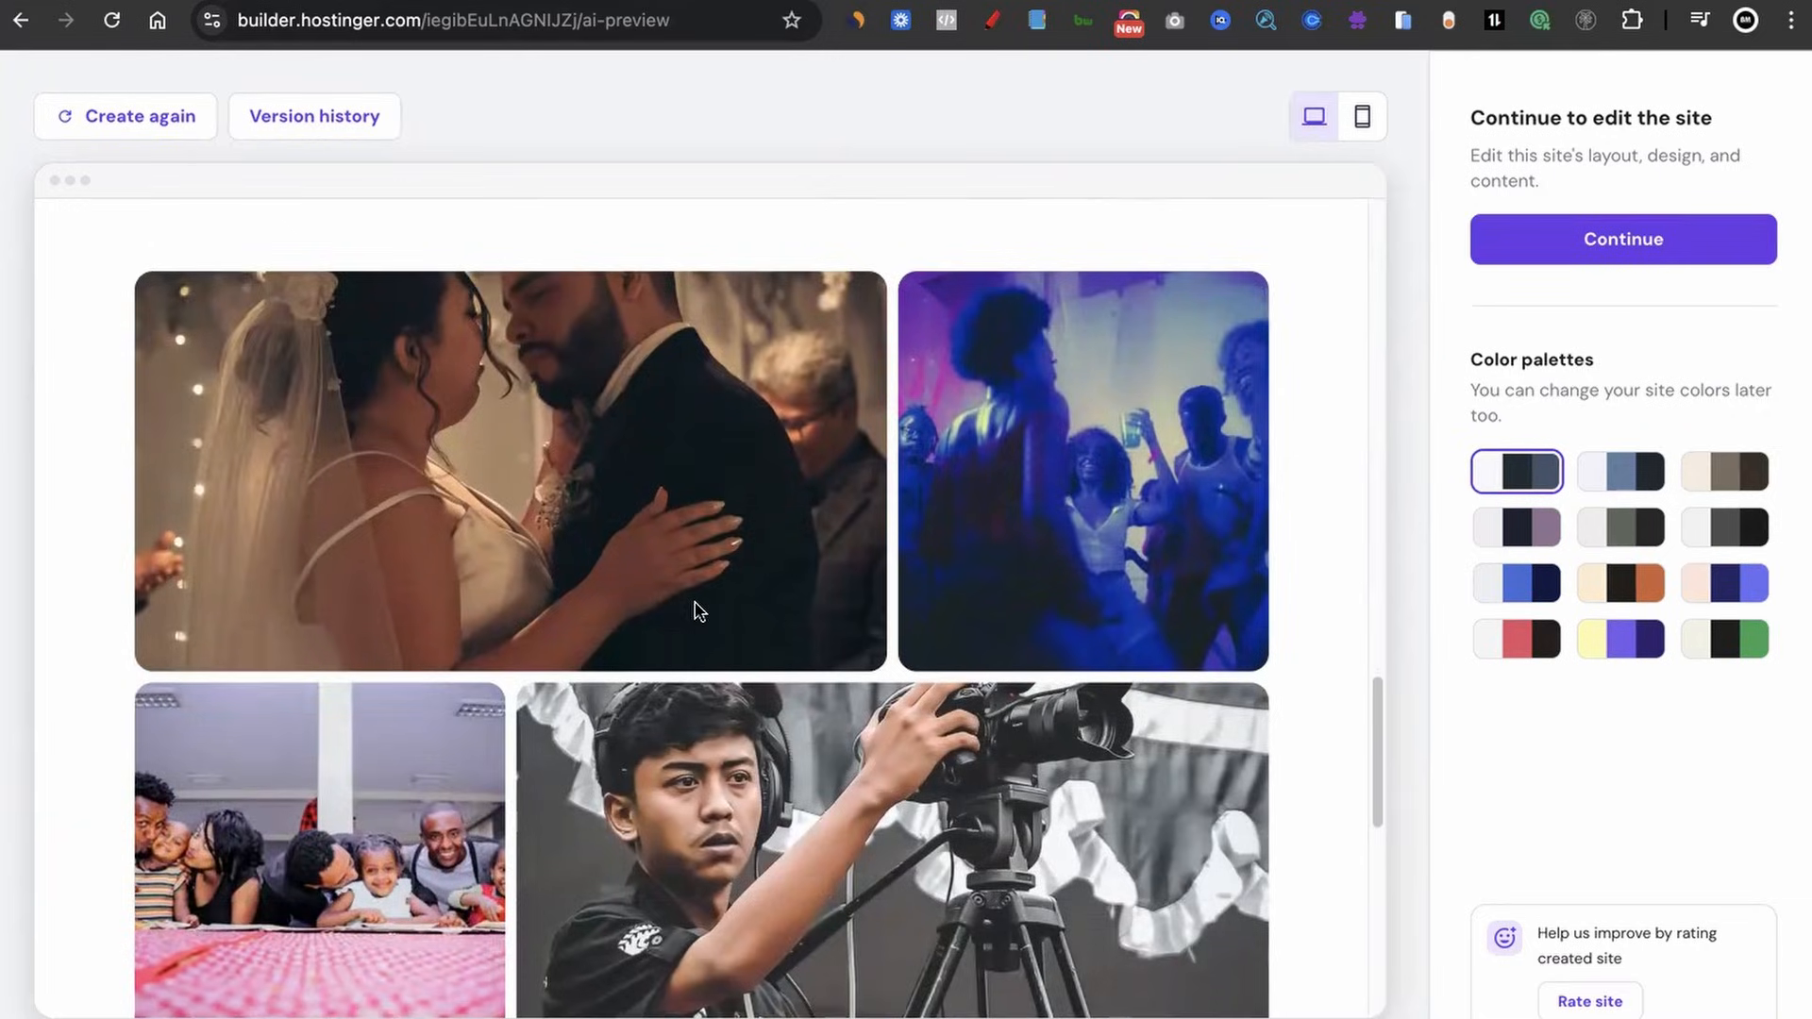
{"action": "scroll", "coordinate": [698, 611], "scroll_direction": "down", "scroll_amount": 2}
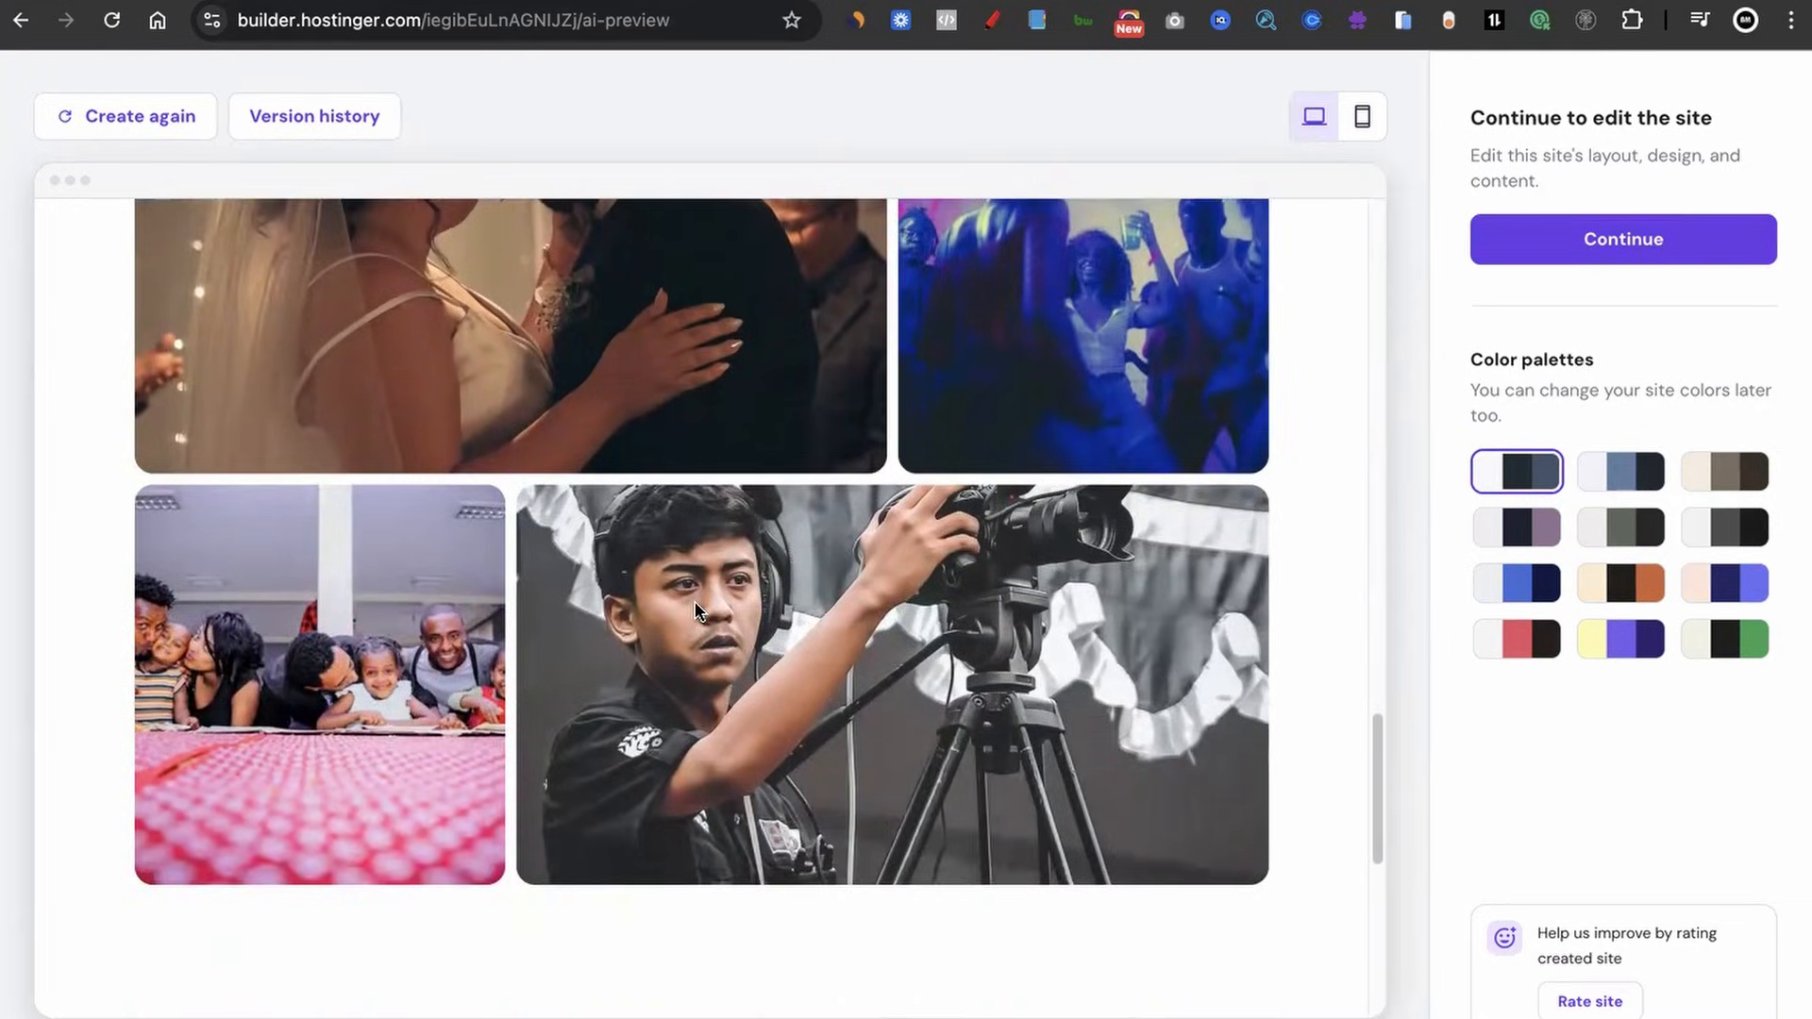
- Create another website version, adding "I want you to use images of black people who live in south africa" to the description
{"action": "scroll", "coordinate": [698, 612], "scroll_direction": "up", "scroll_amount": 10}
{"action": "left_click", "coordinate": [147, 122]}
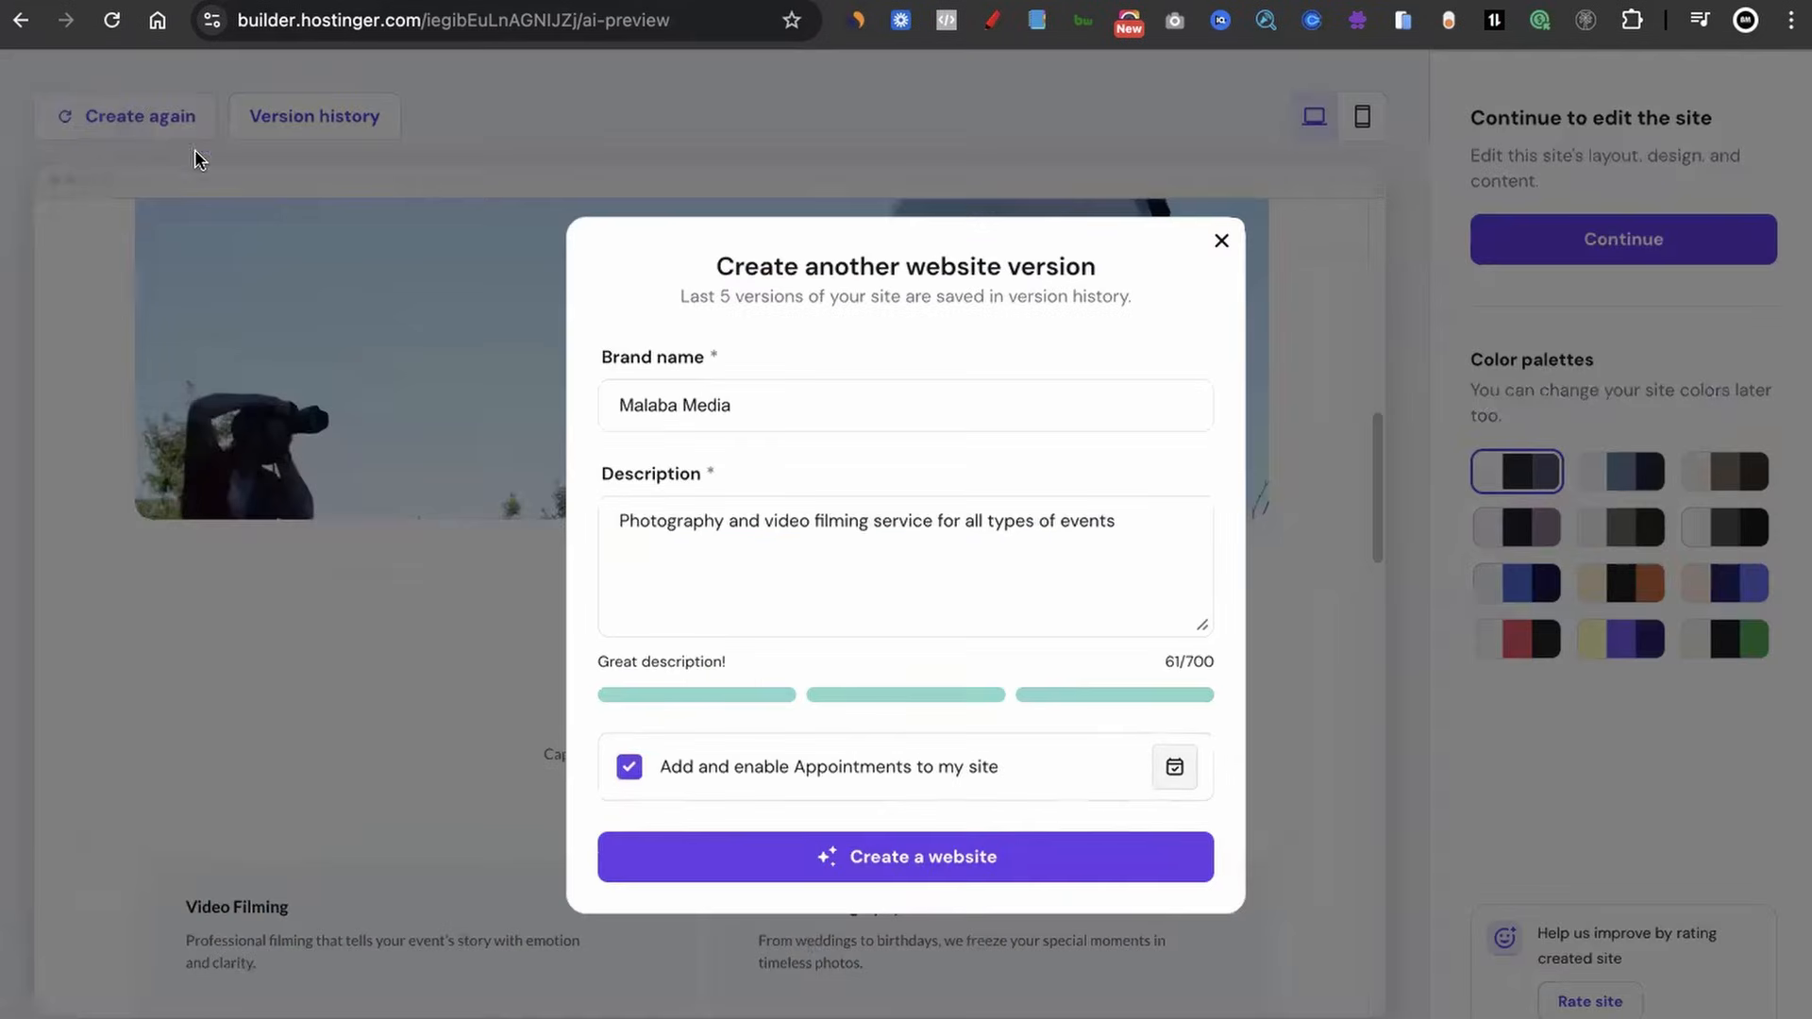
{"action": "left_click", "coordinate": [1153, 525]}
{"action": "type", "text": ". I want you to use images of black people who live in south africa"}
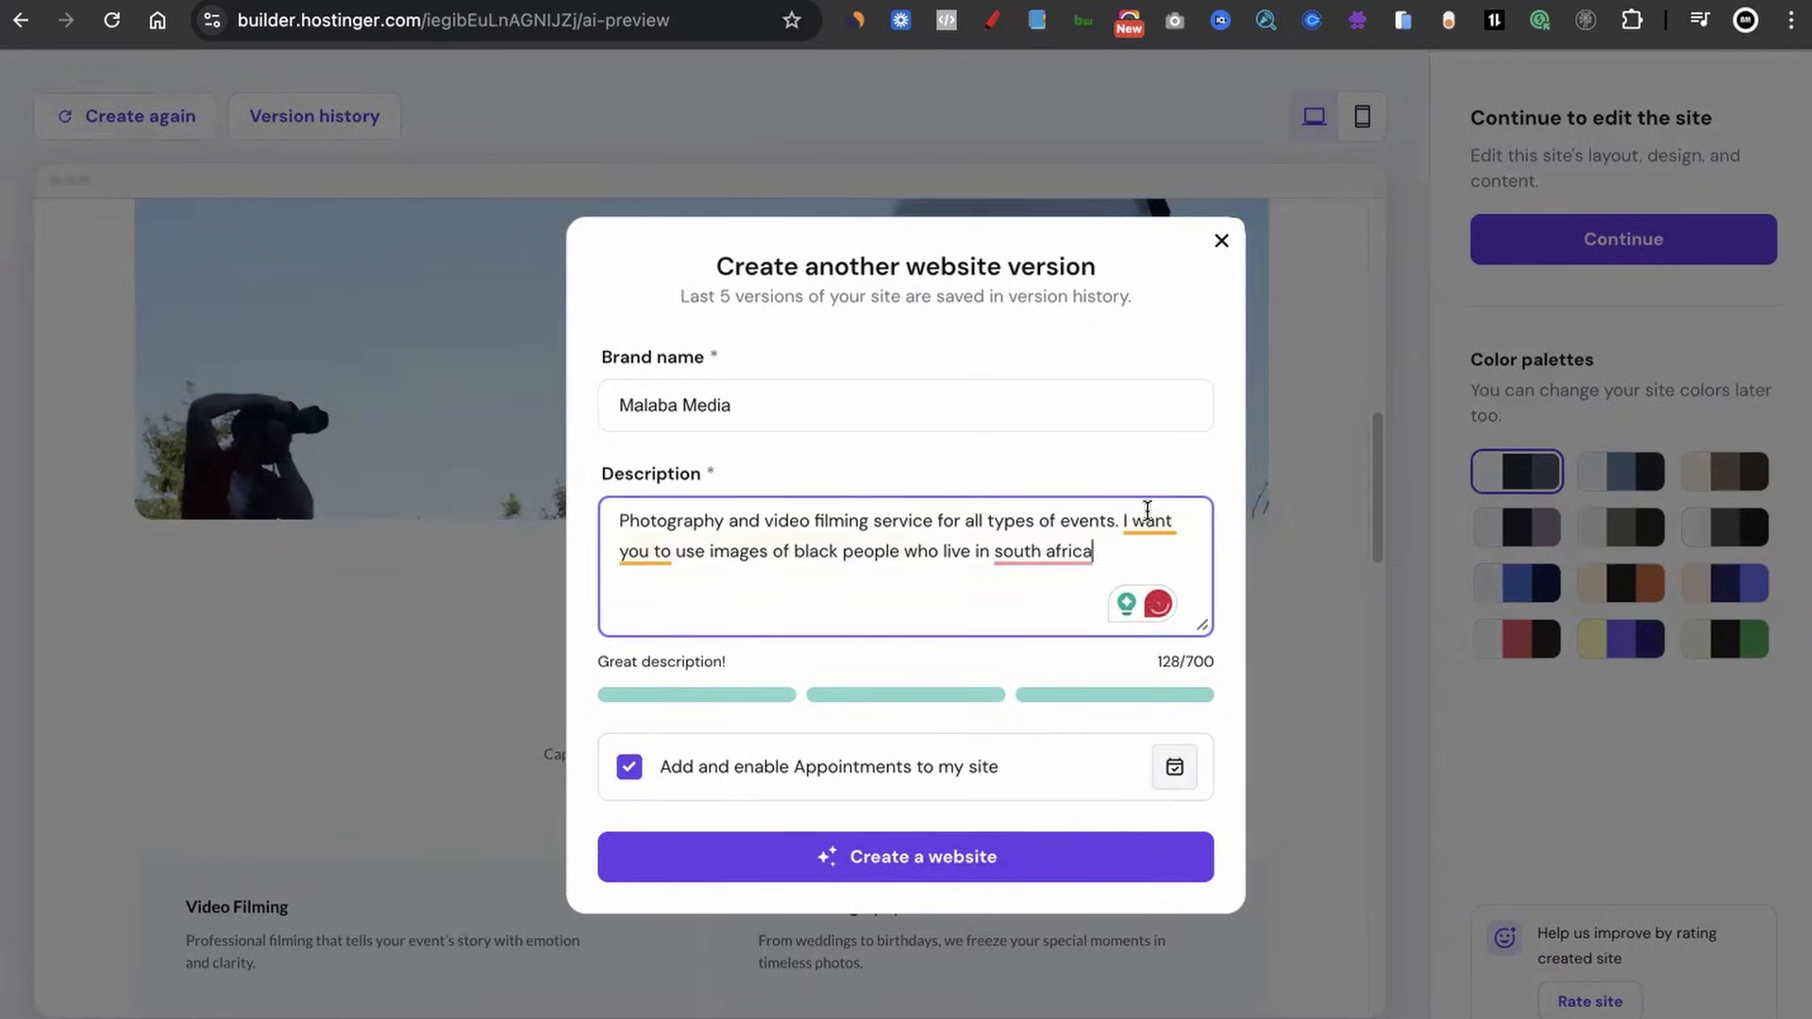
{"action": "left_click", "coordinate": [1179, 439]}
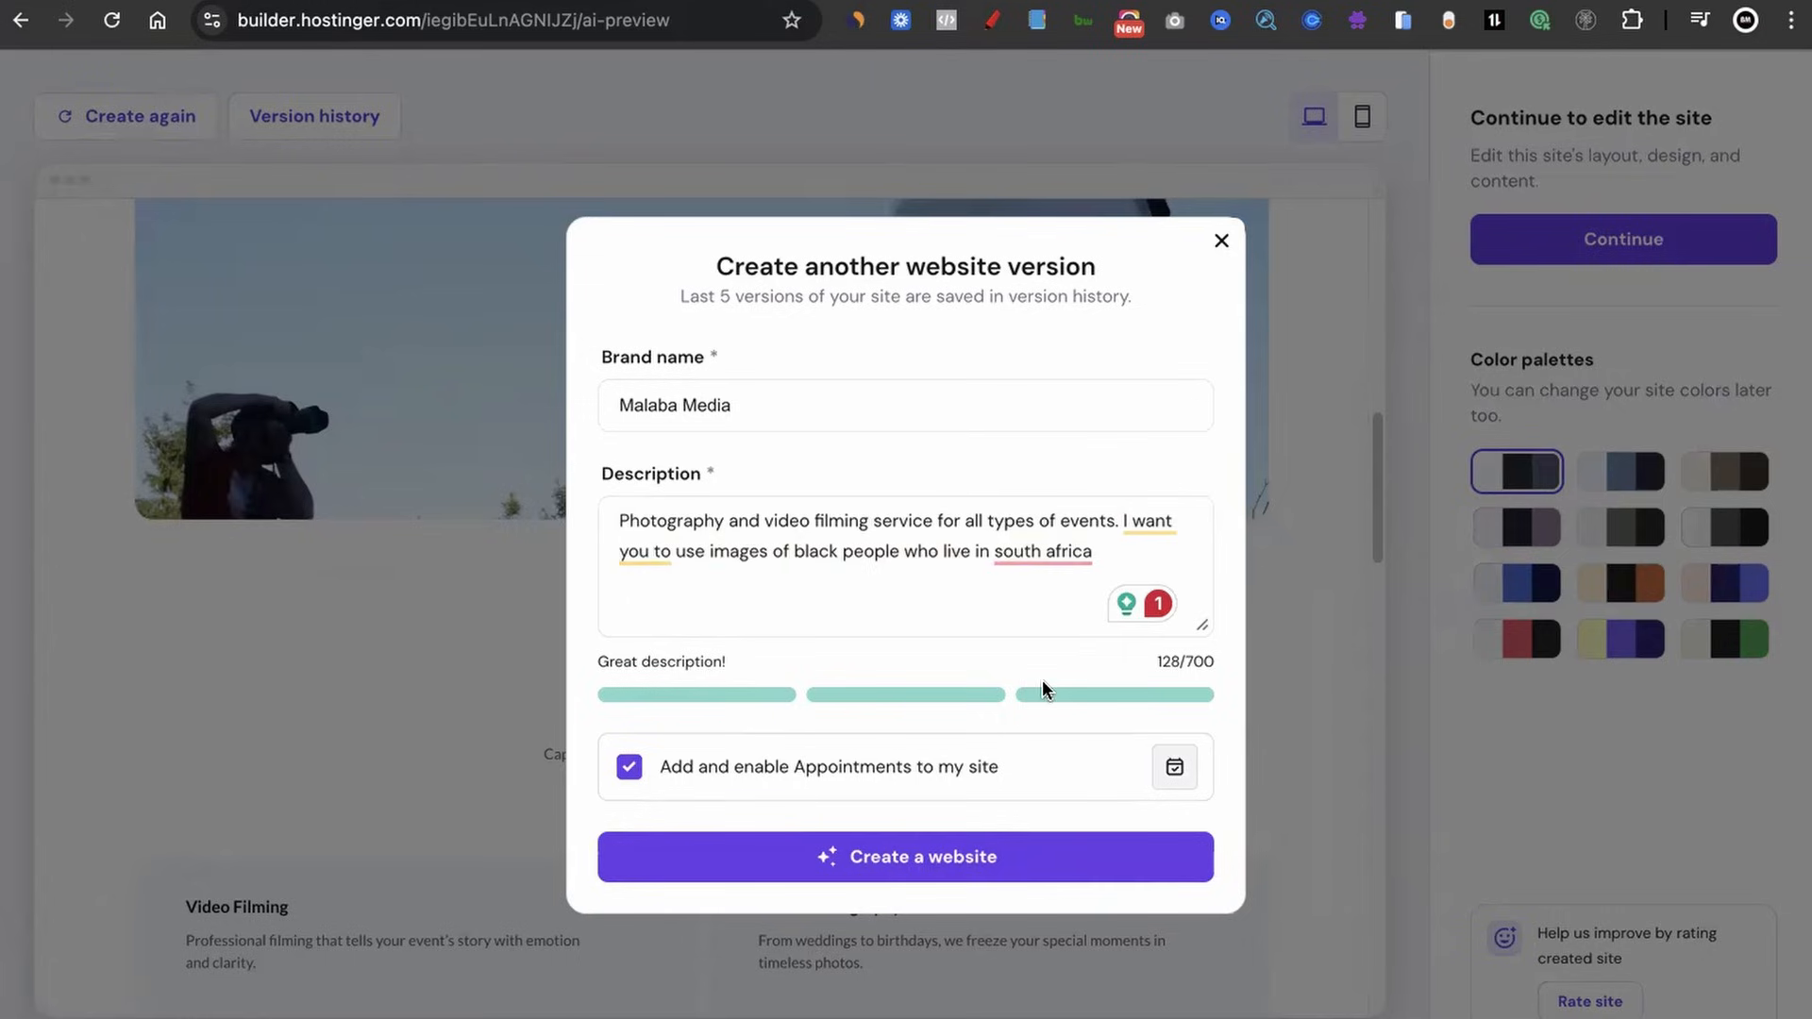
{"action": "left_click", "coordinate": [918, 863]}
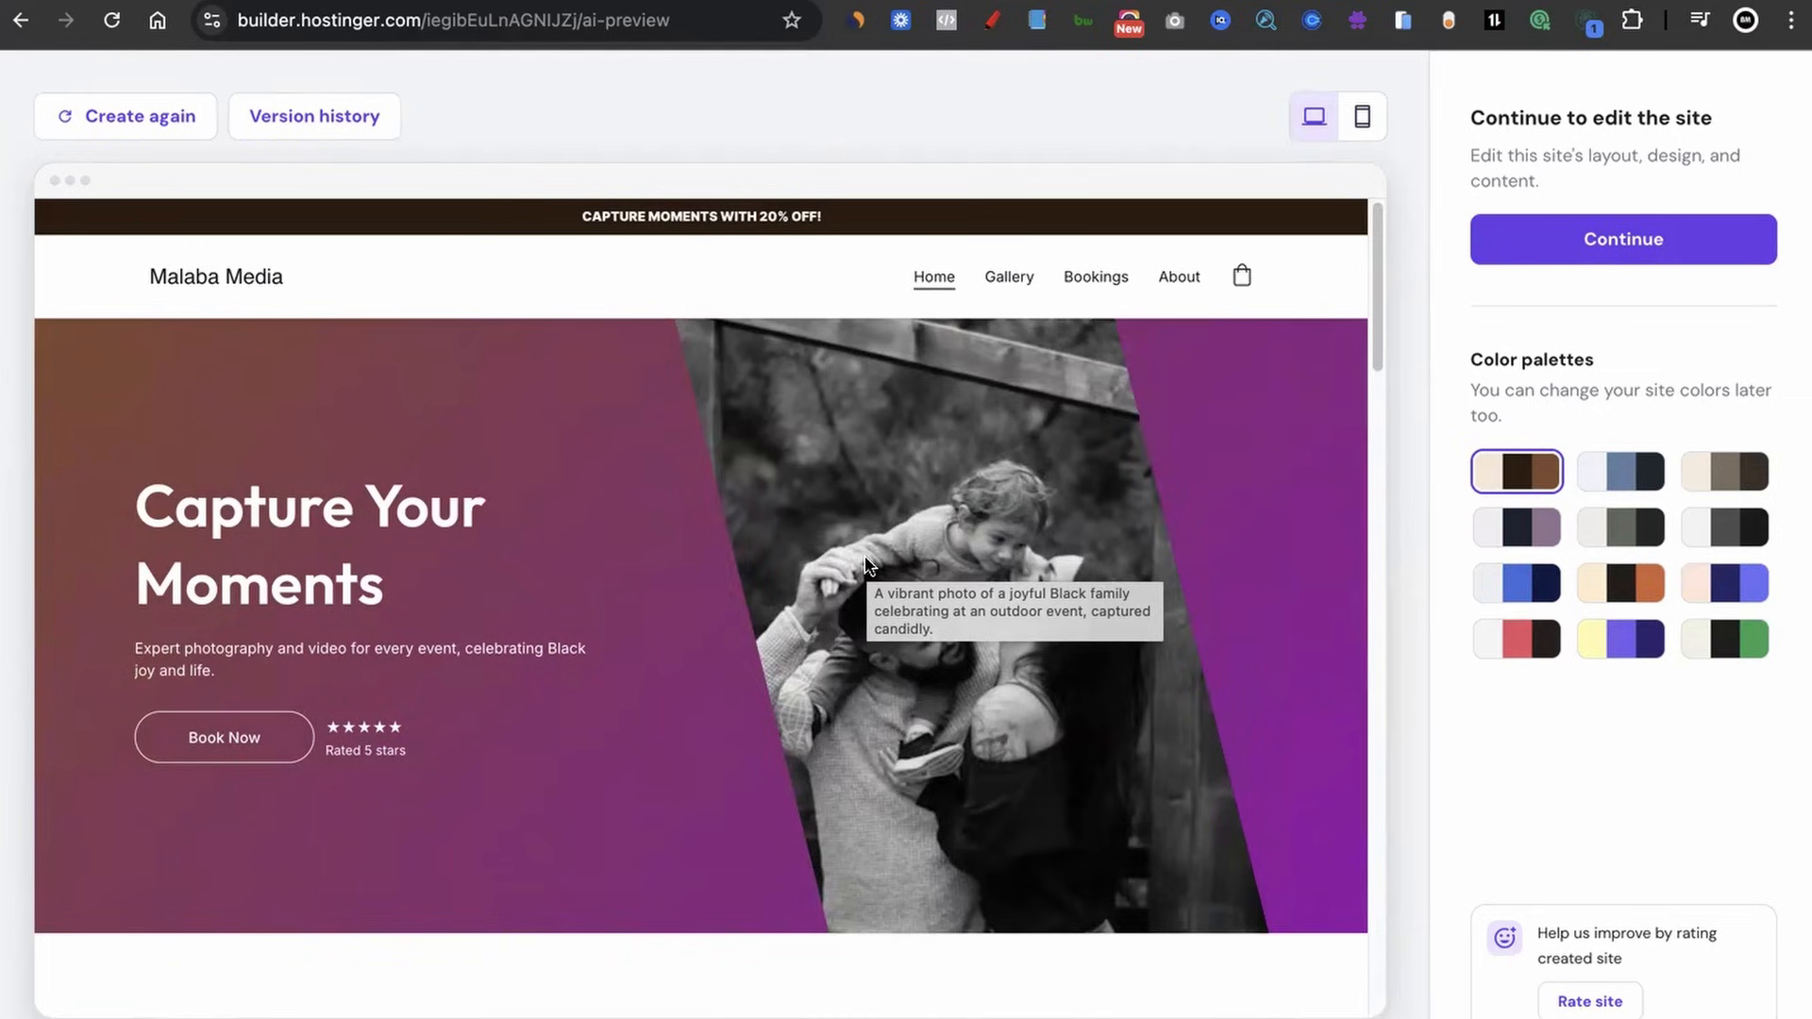
- Examine the regenerated Malaba Media homepage preview from the services images and gallery down to the contact form
{"action": "scroll", "coordinate": [869, 564], "scroll_direction": "down", "scroll_amount": 7}
{"action": "scroll", "coordinate": [866, 564], "scroll_direction": "down", "scroll_amount": 5}
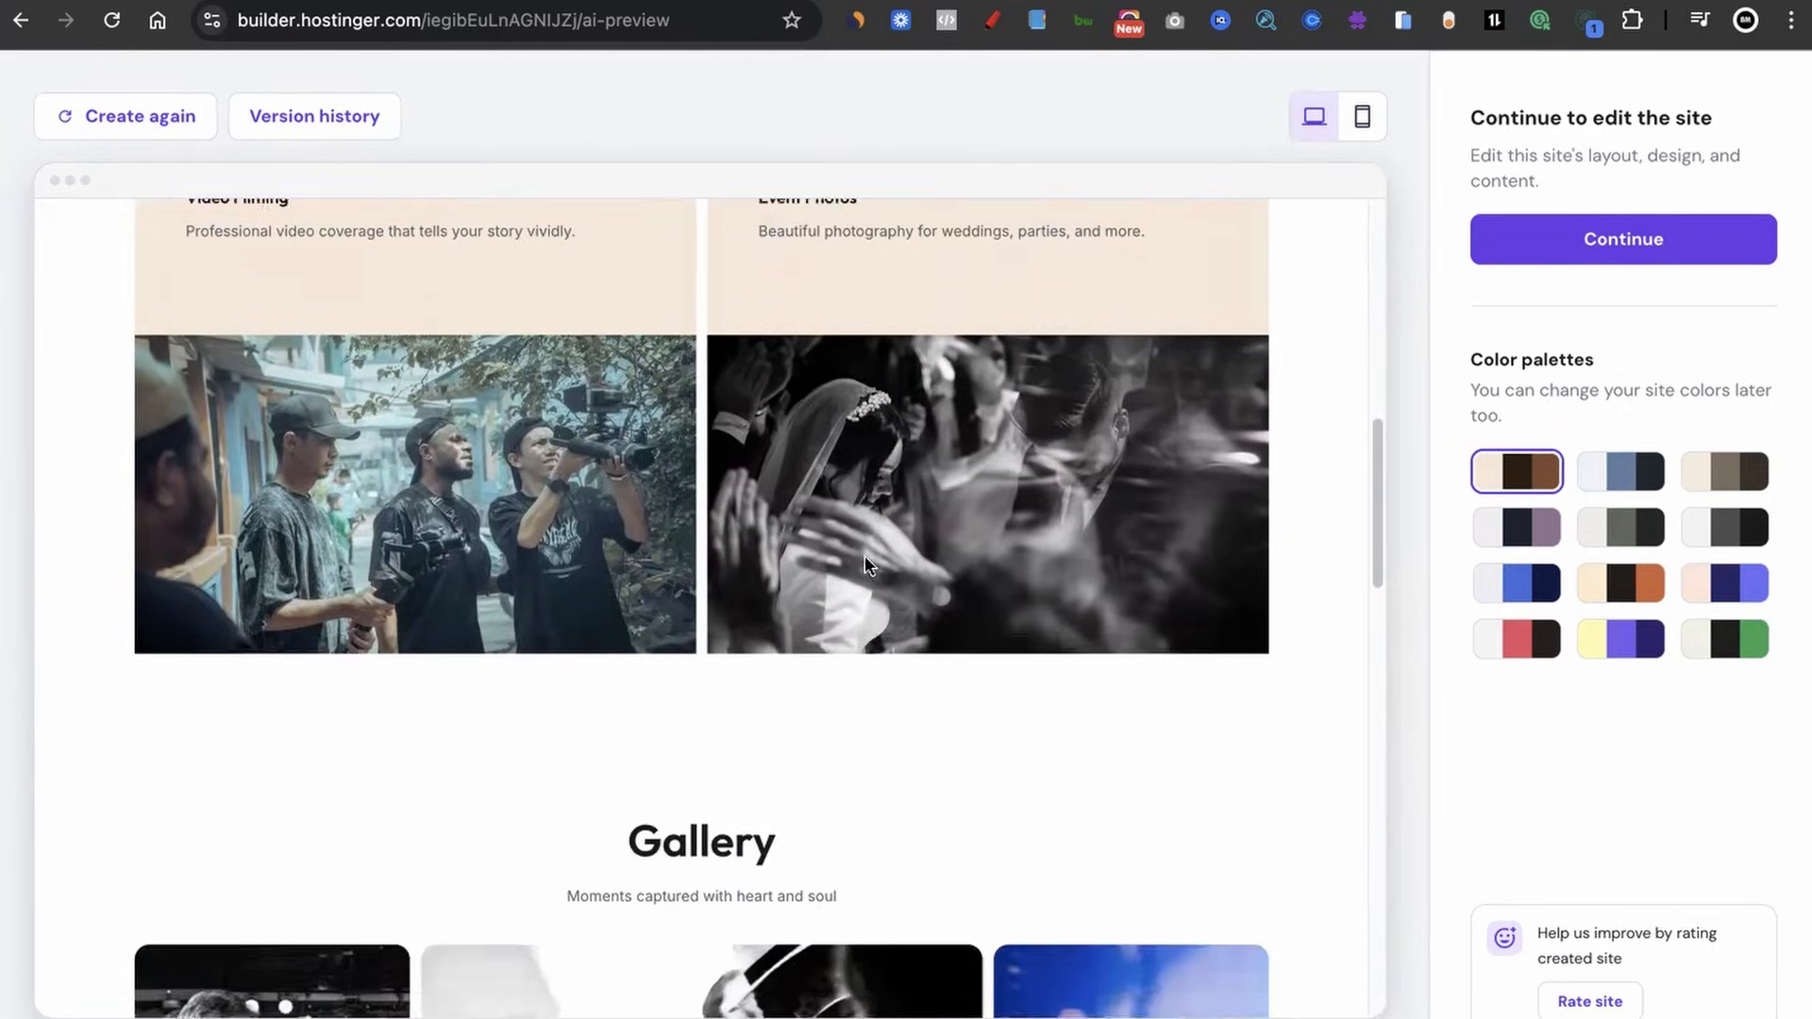
{"action": "scroll", "coordinate": [865, 564], "scroll_direction": "down", "scroll_amount": 3}
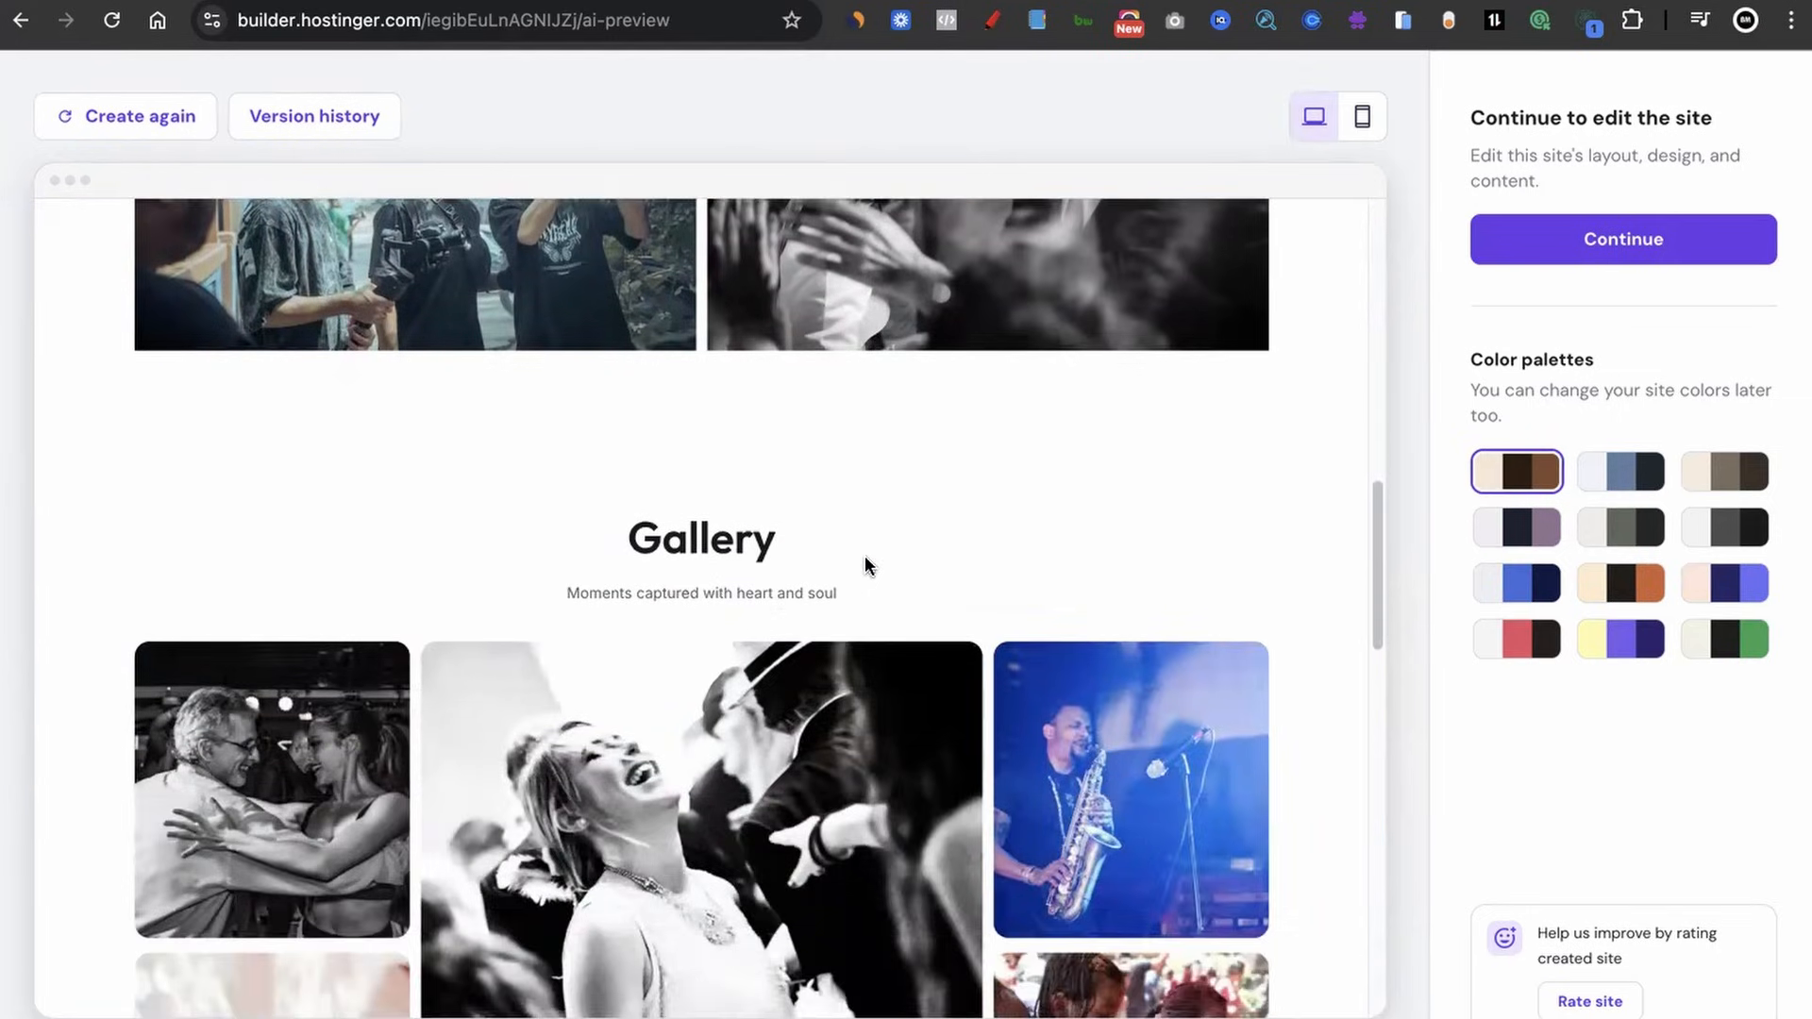
{"action": "scroll", "coordinate": [733, 580], "scroll_direction": "down", "scroll_amount": 5}
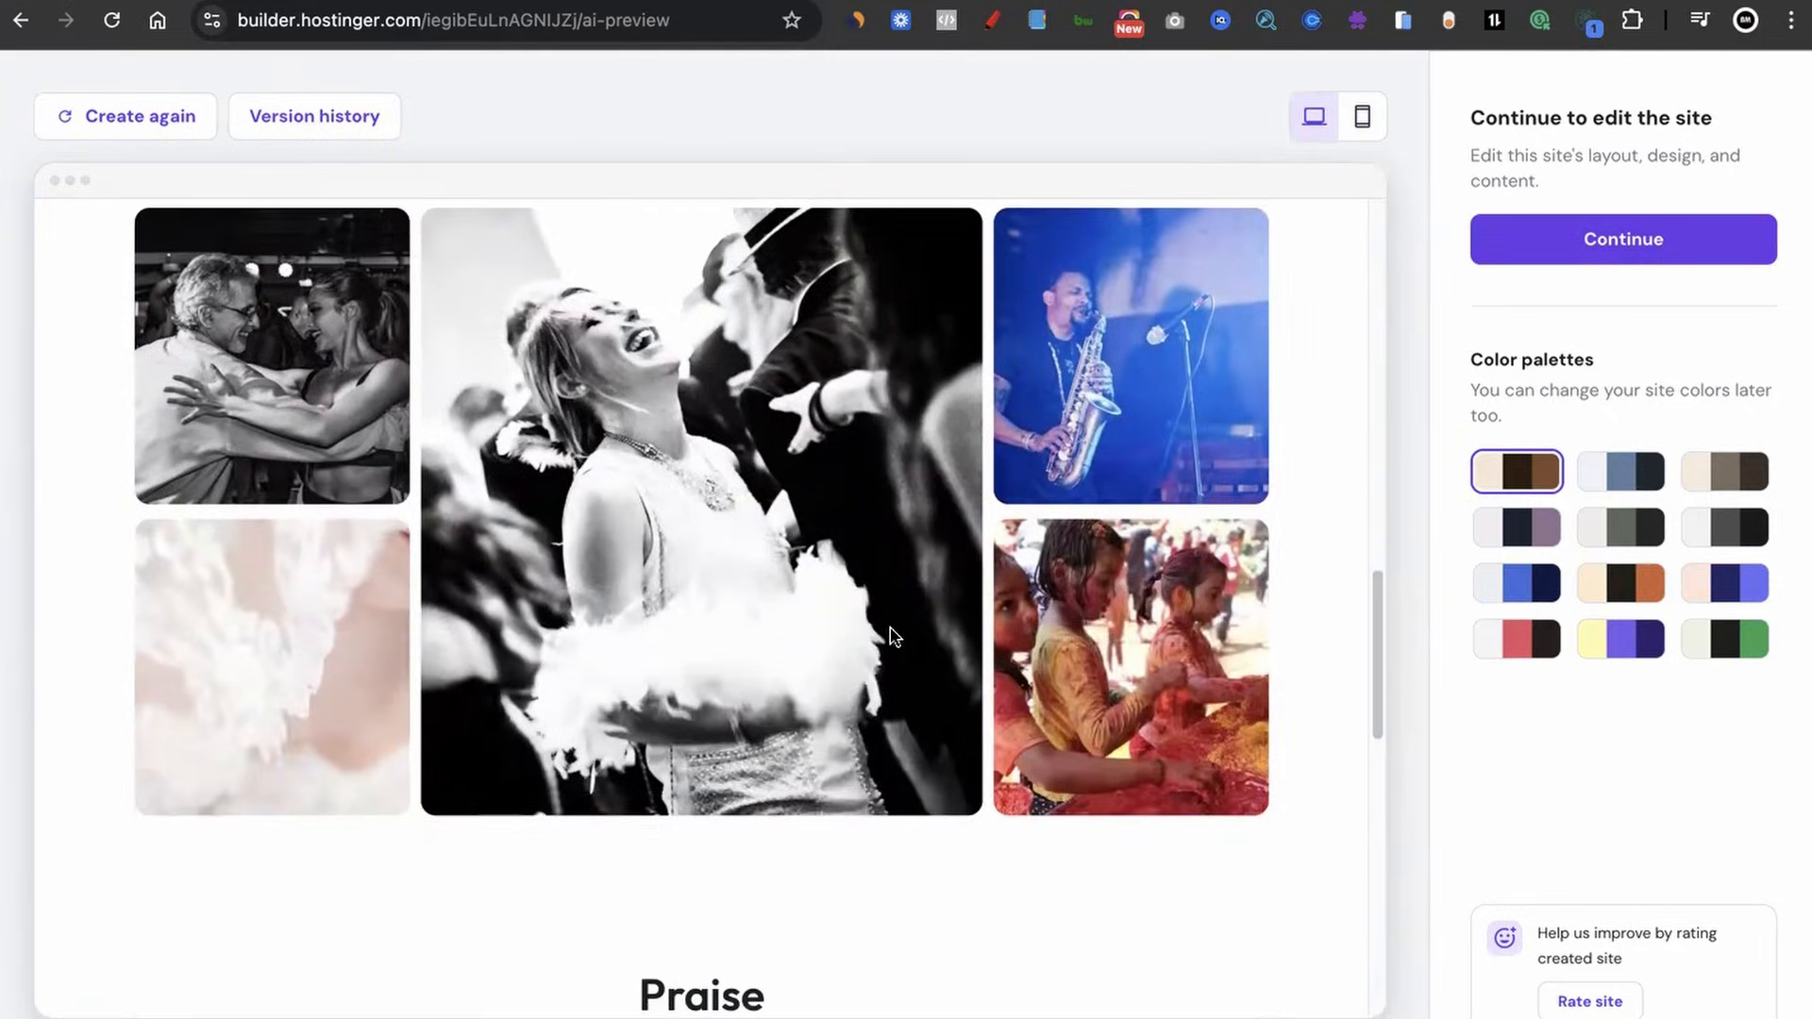
{"action": "scroll", "coordinate": [1141, 701], "scroll_direction": "down", "scroll_amount": 12}
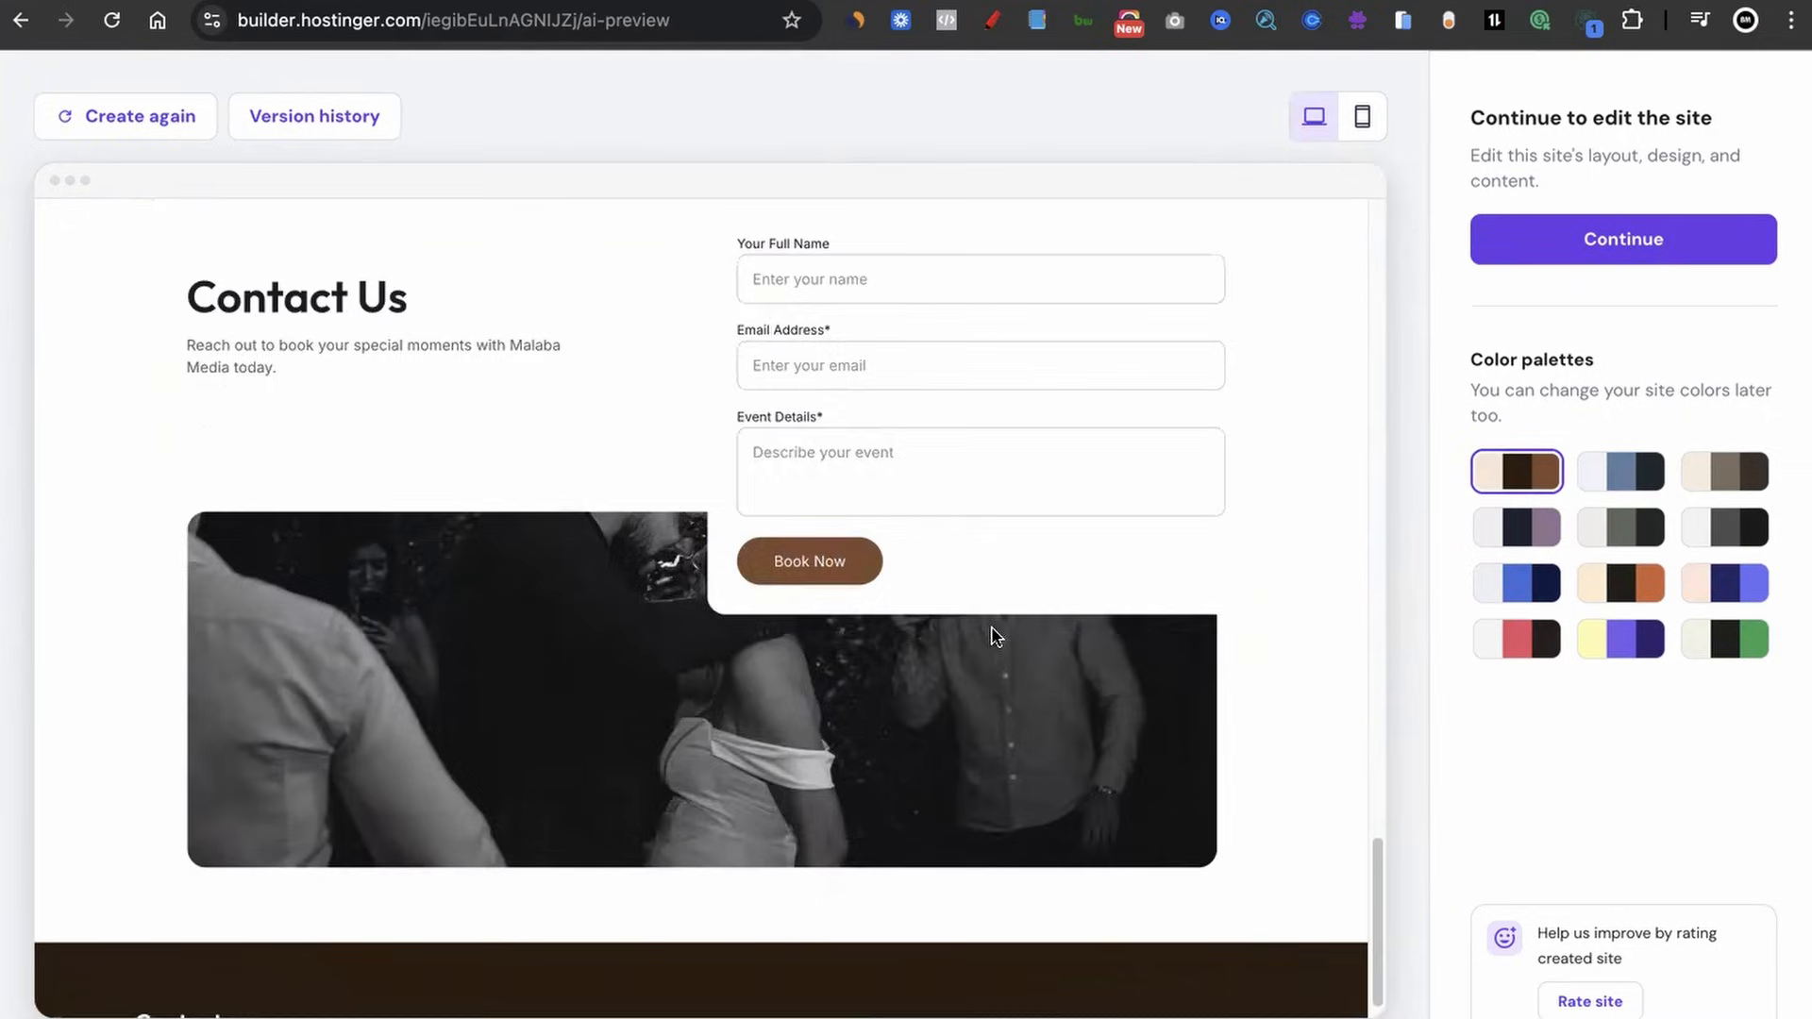
{"action": "scroll", "coordinate": [991, 628], "scroll_direction": "up", "scroll_amount": 20}
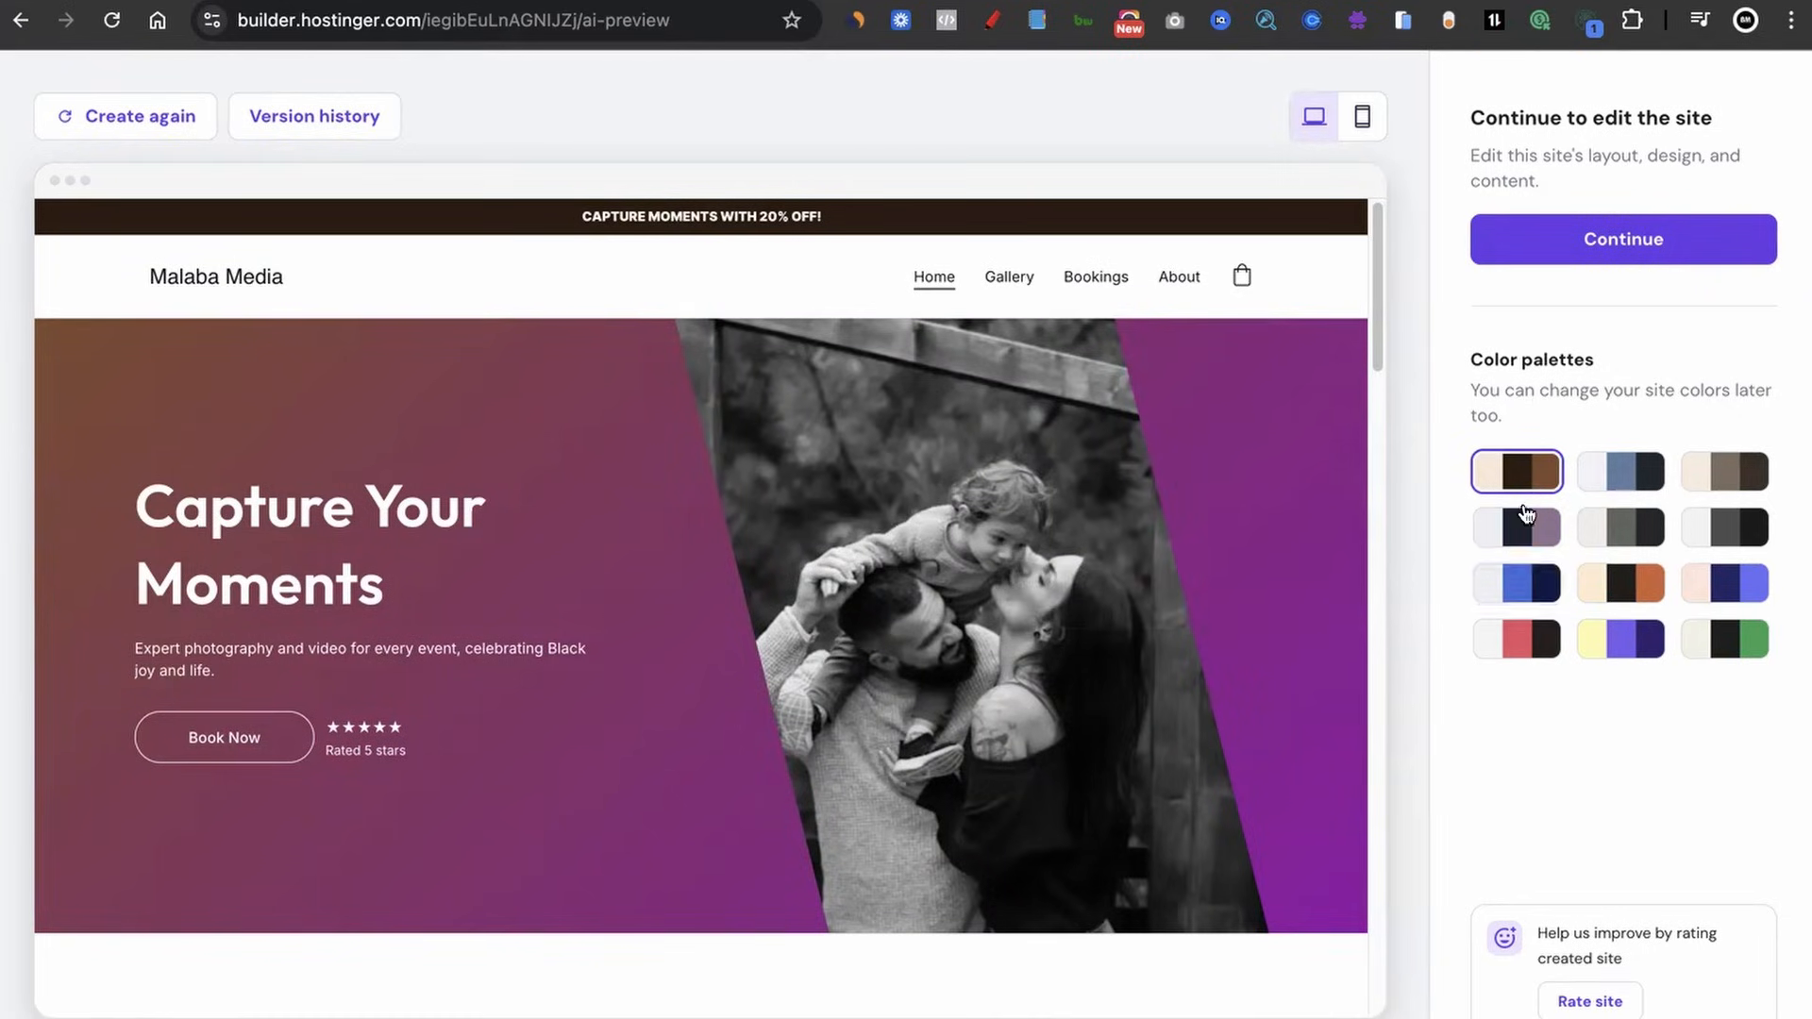
- Try the blue-and-navy and red-and-black color palettes on the site, settling on the blue-and-navy one
{"action": "left_click", "coordinate": [1514, 592]}
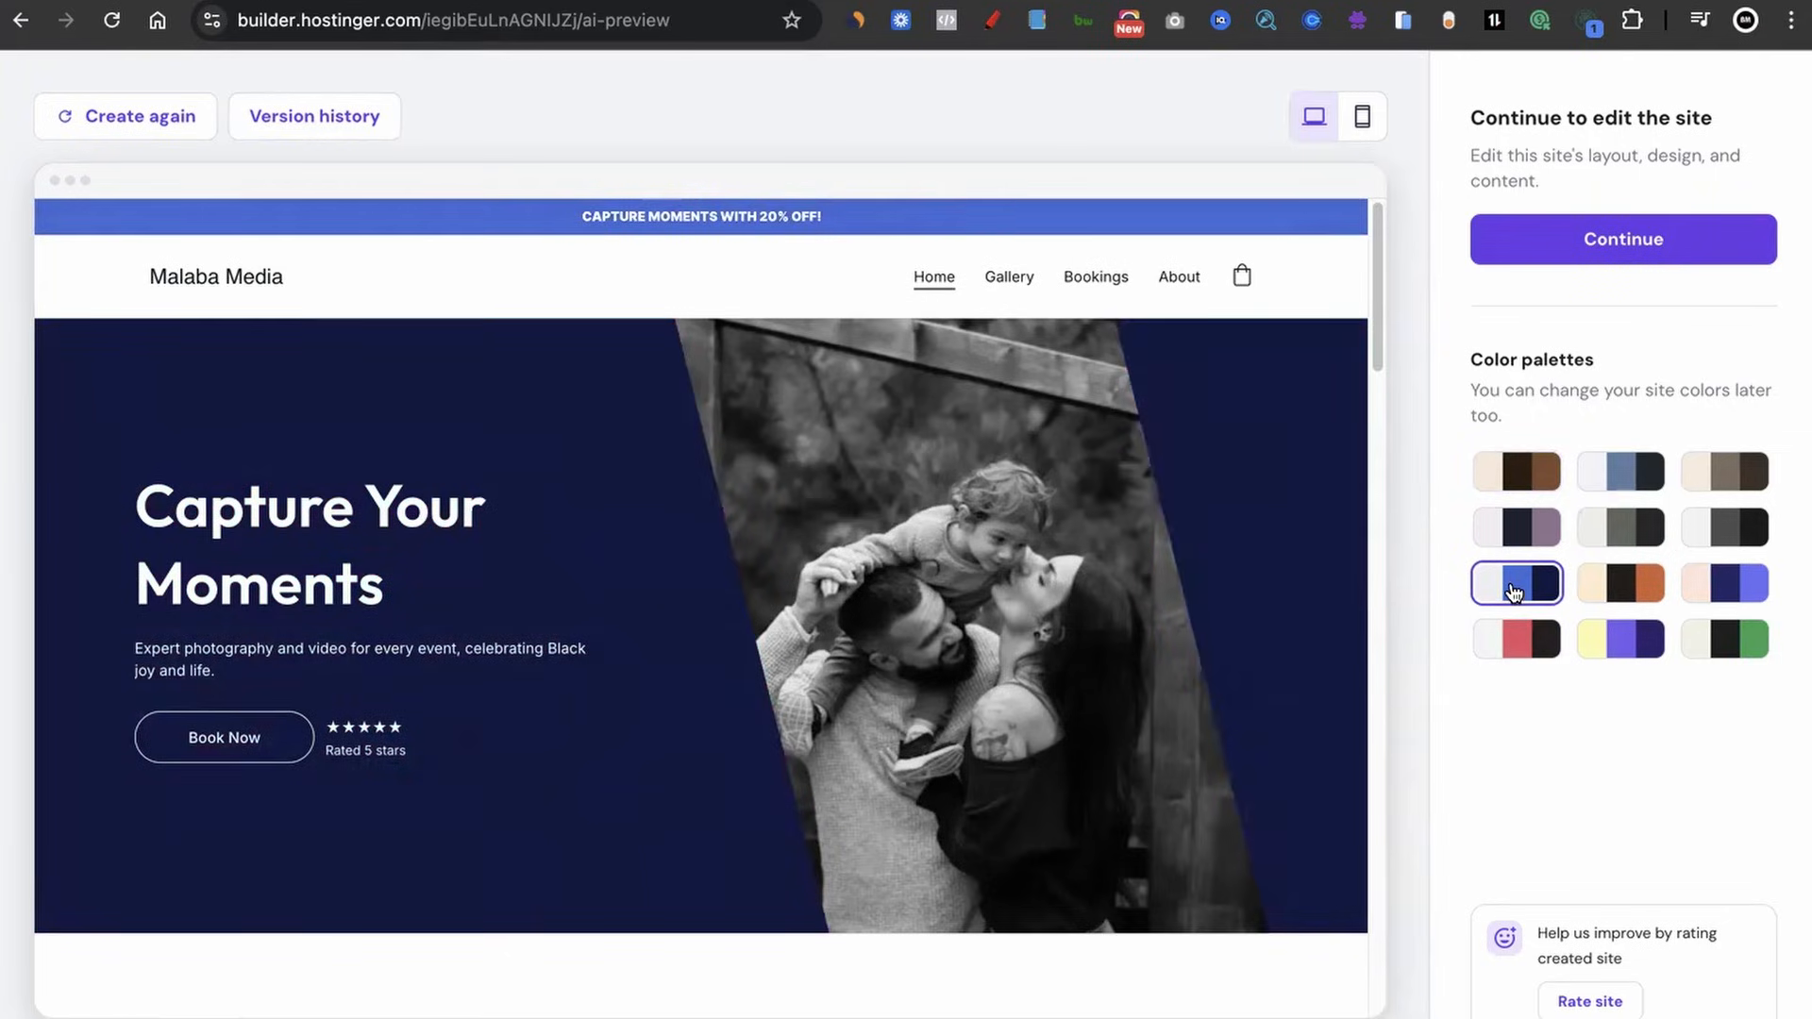
{"action": "left_click", "coordinate": [1522, 645]}
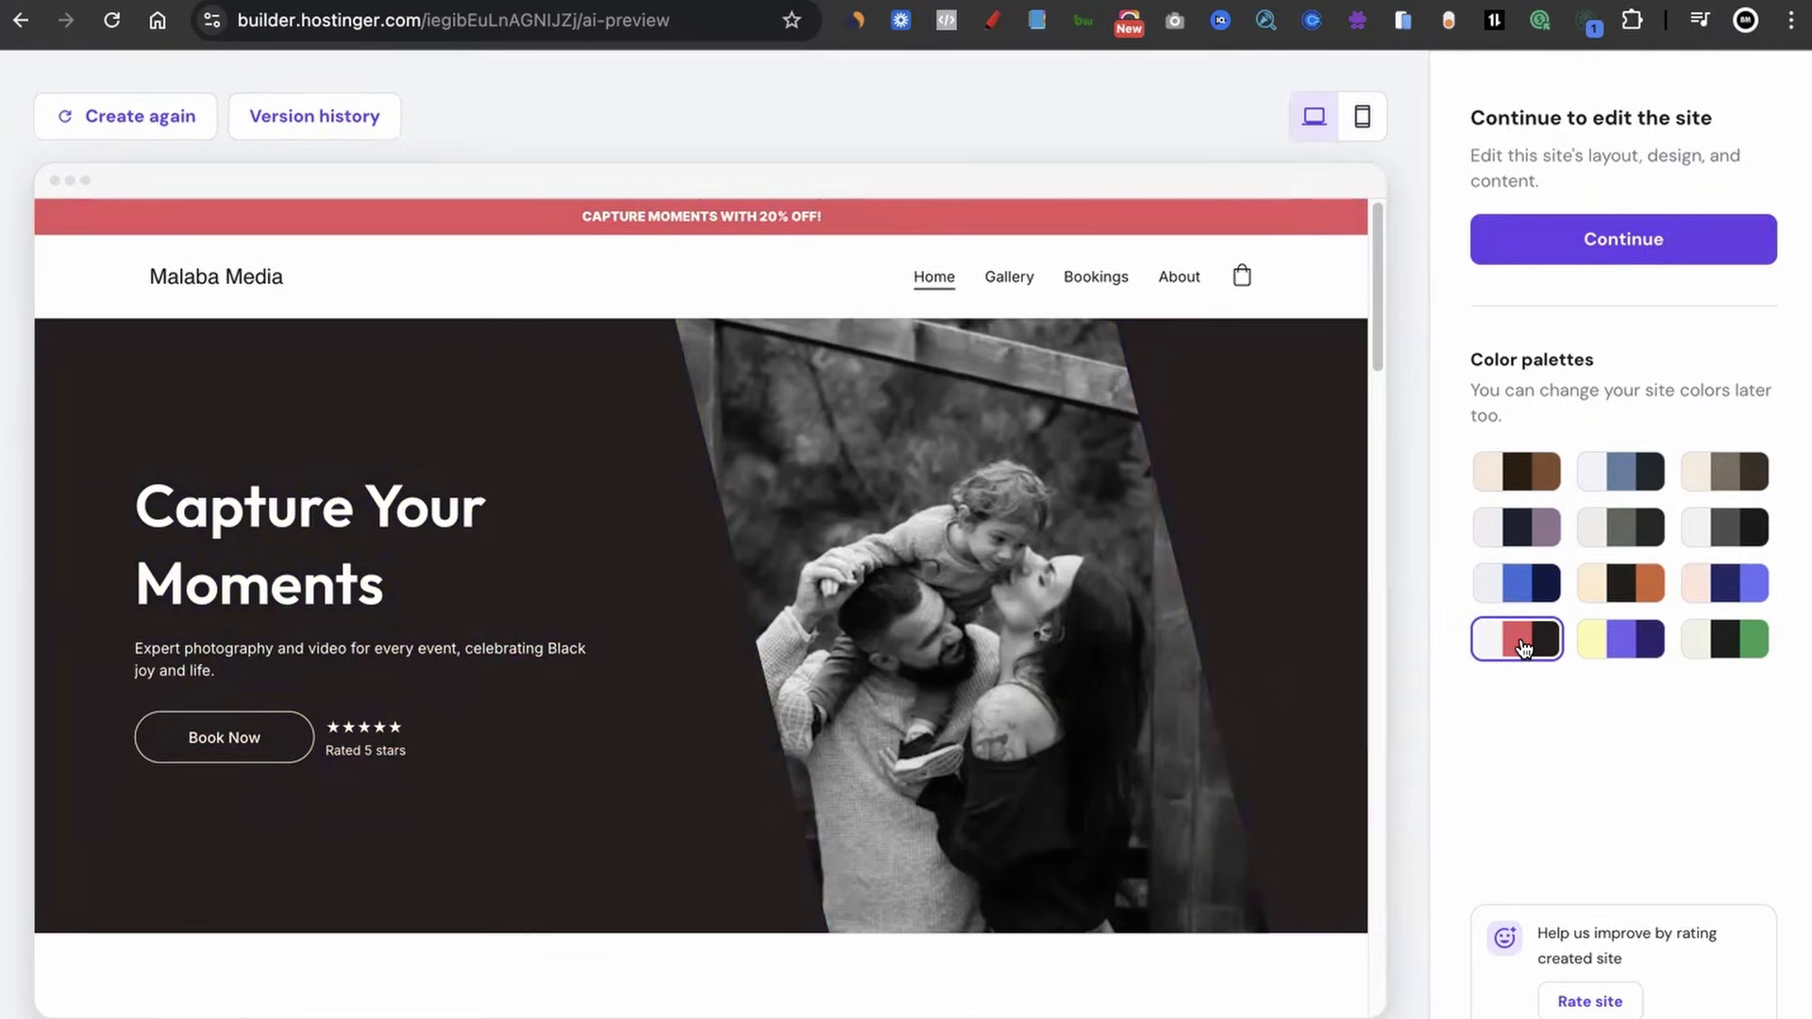
{"action": "left_click", "coordinate": [1528, 589]}
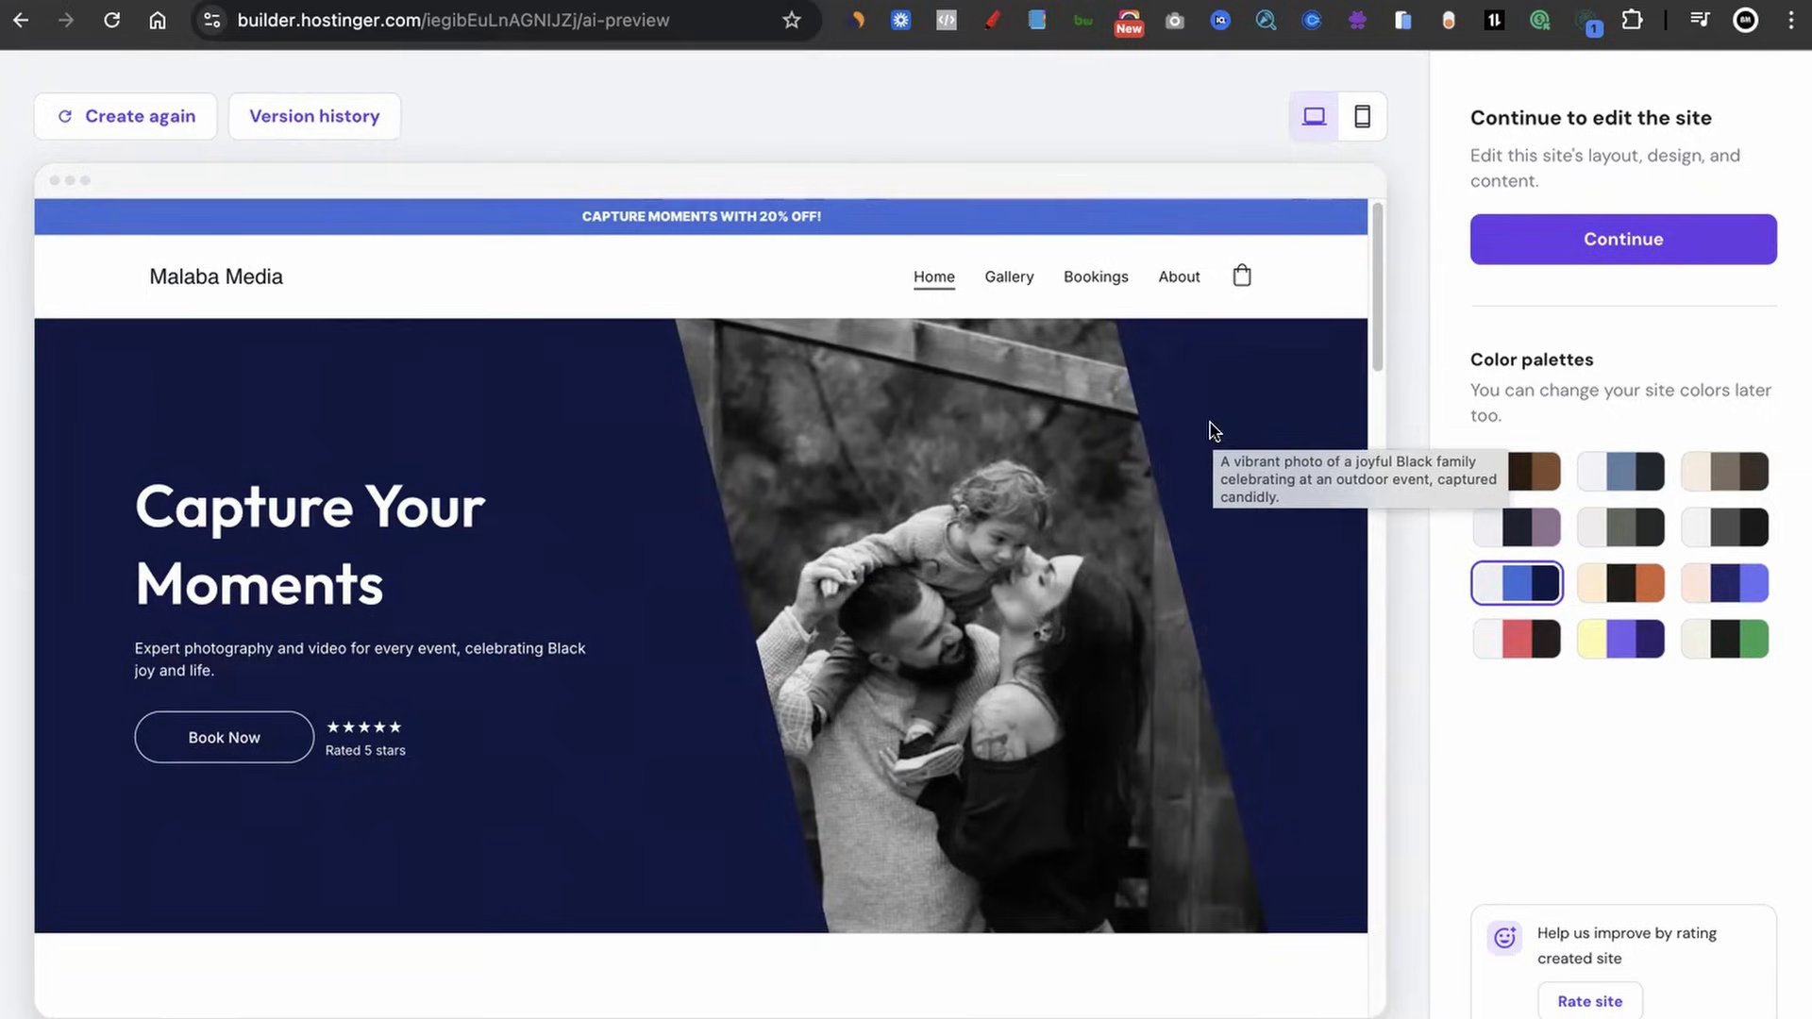
- Check the site's mobile preview down to the gallery and continue to the website editor
{"action": "left_click", "coordinate": [1364, 121]}
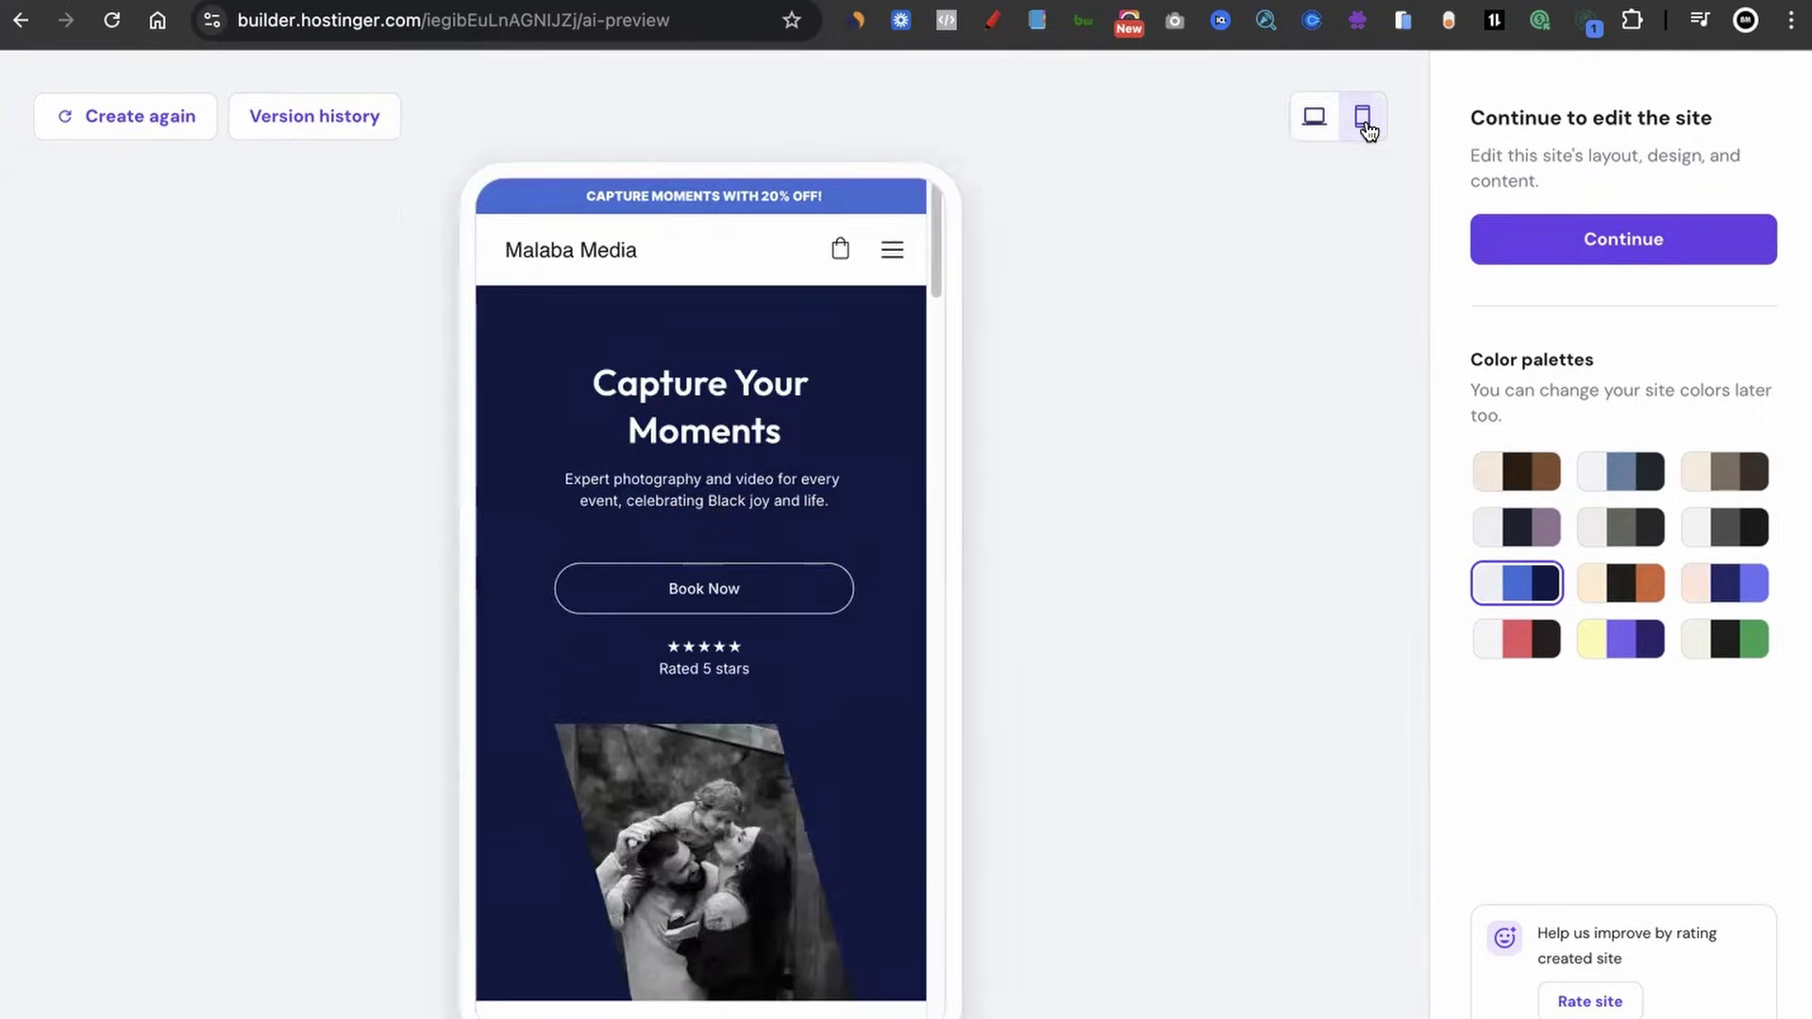
{"action": "scroll", "coordinate": [789, 375], "scroll_direction": "down", "scroll_amount": 15}
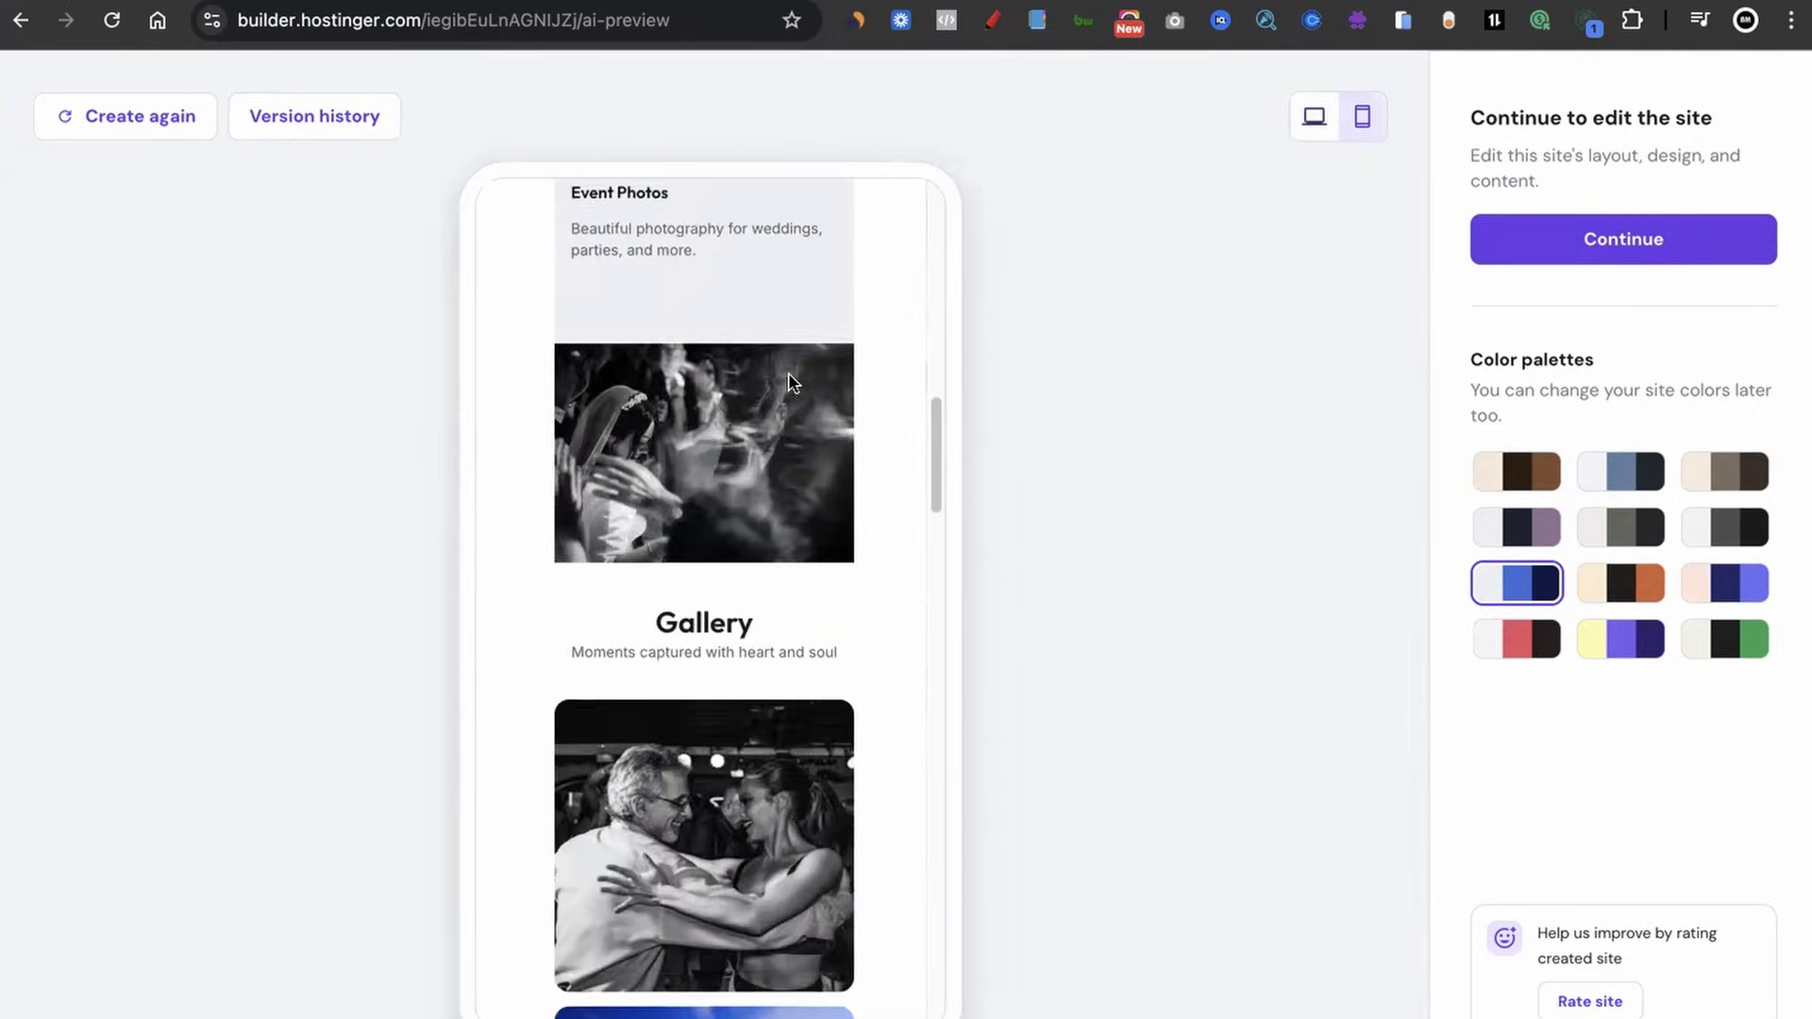
{"action": "scroll", "coordinate": [789, 381], "scroll_direction": "up", "scroll_amount": 15}
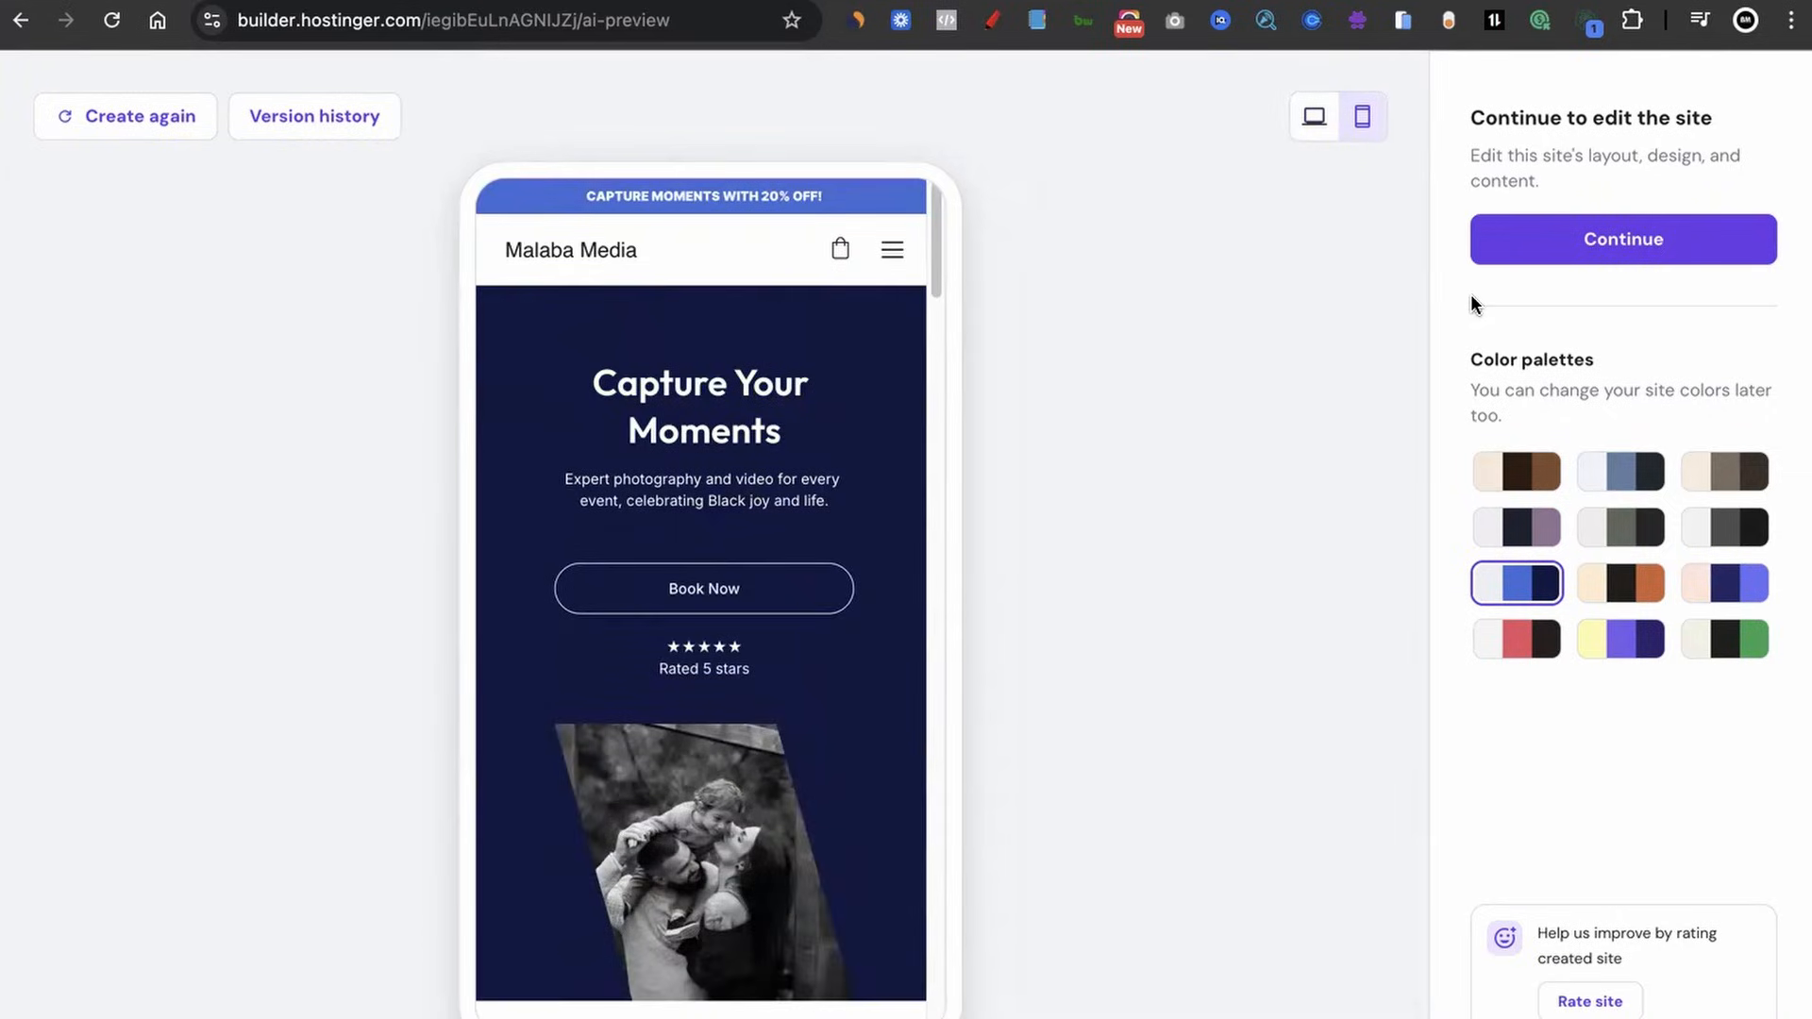
{"action": "left_click", "coordinate": [1636, 249]}
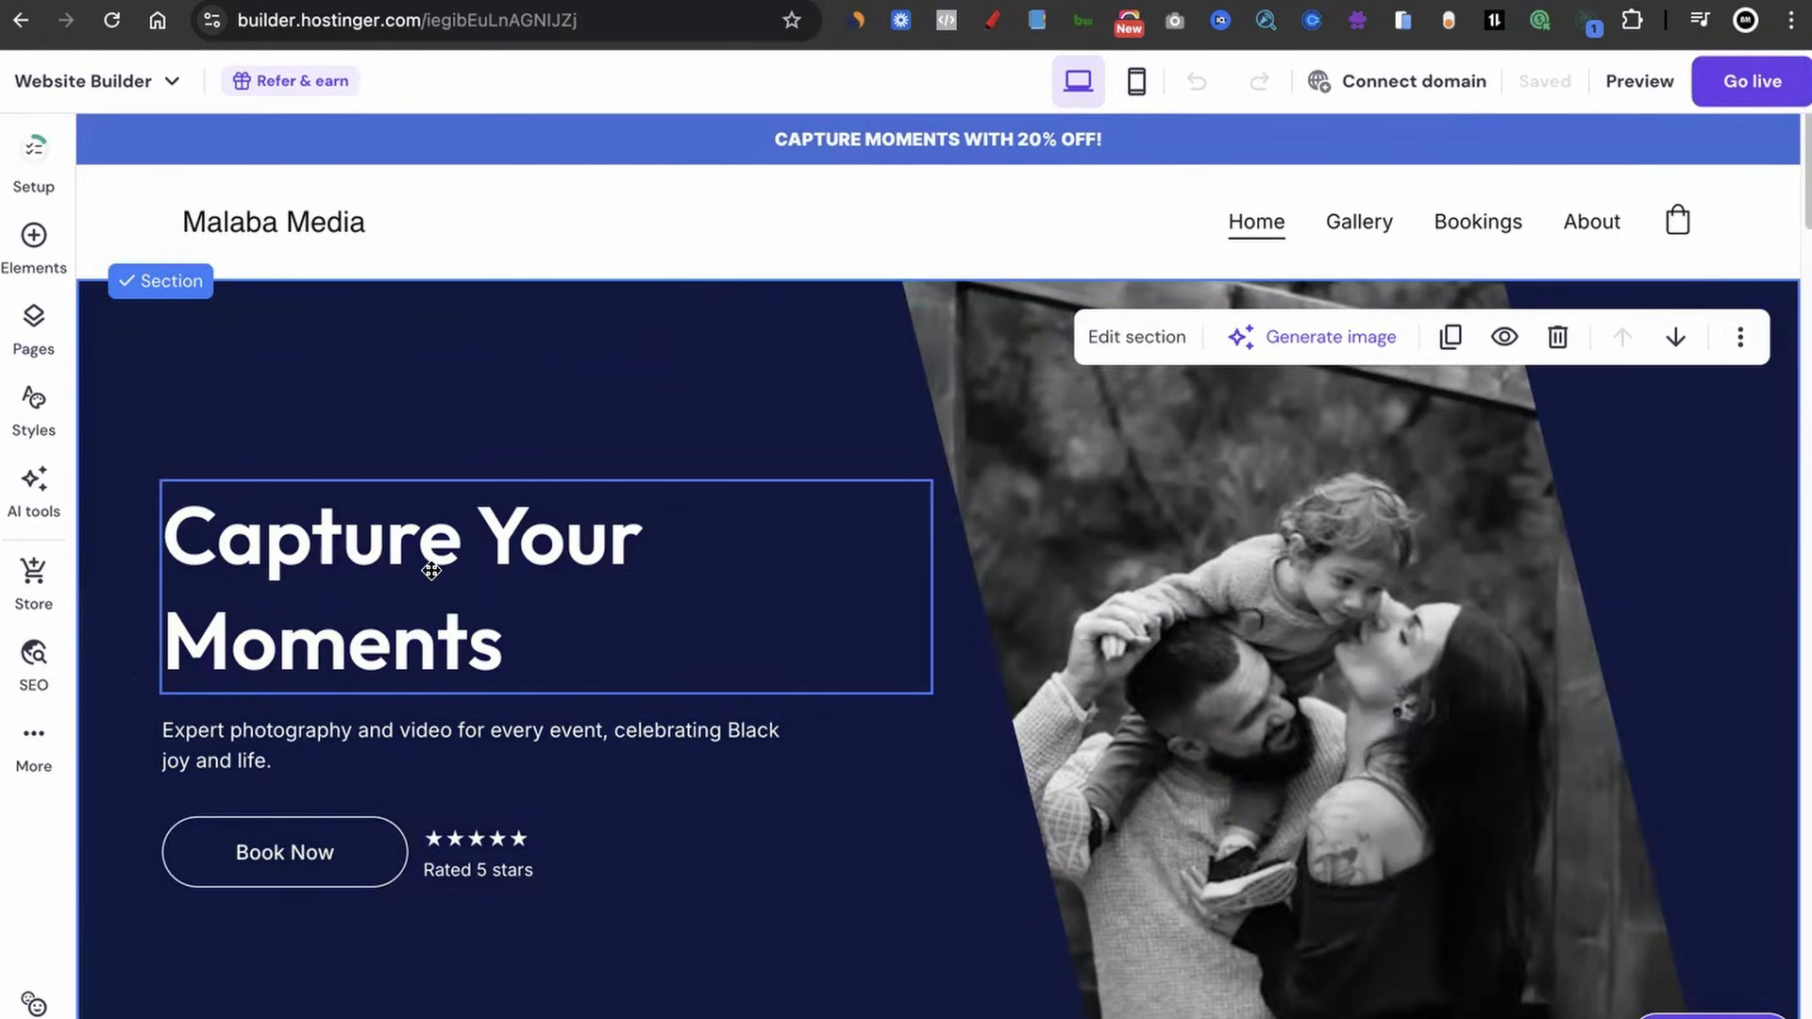
- Change the hero section's heading to "Capture Every Moment"
{"action": "left_click", "coordinate": [384, 545]}
{"action": "left_click", "coordinate": [383, 545]}
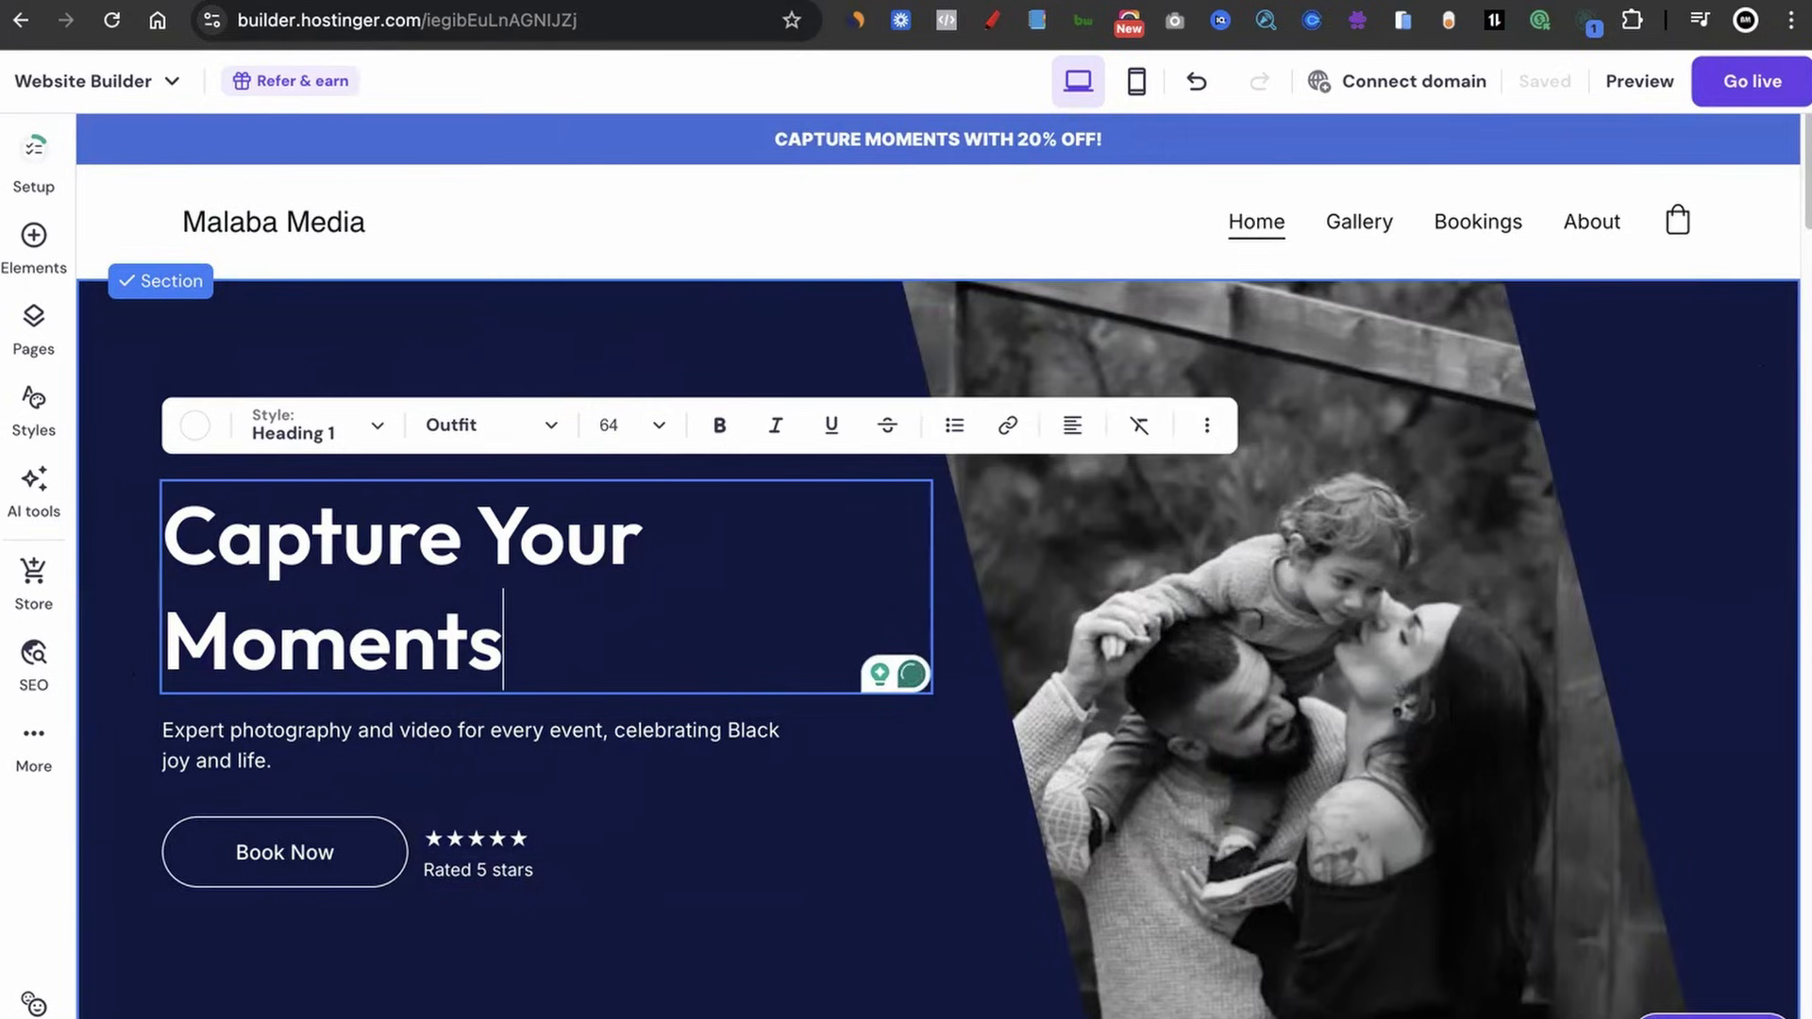
{"action": "key", "text": "BackSpace"}
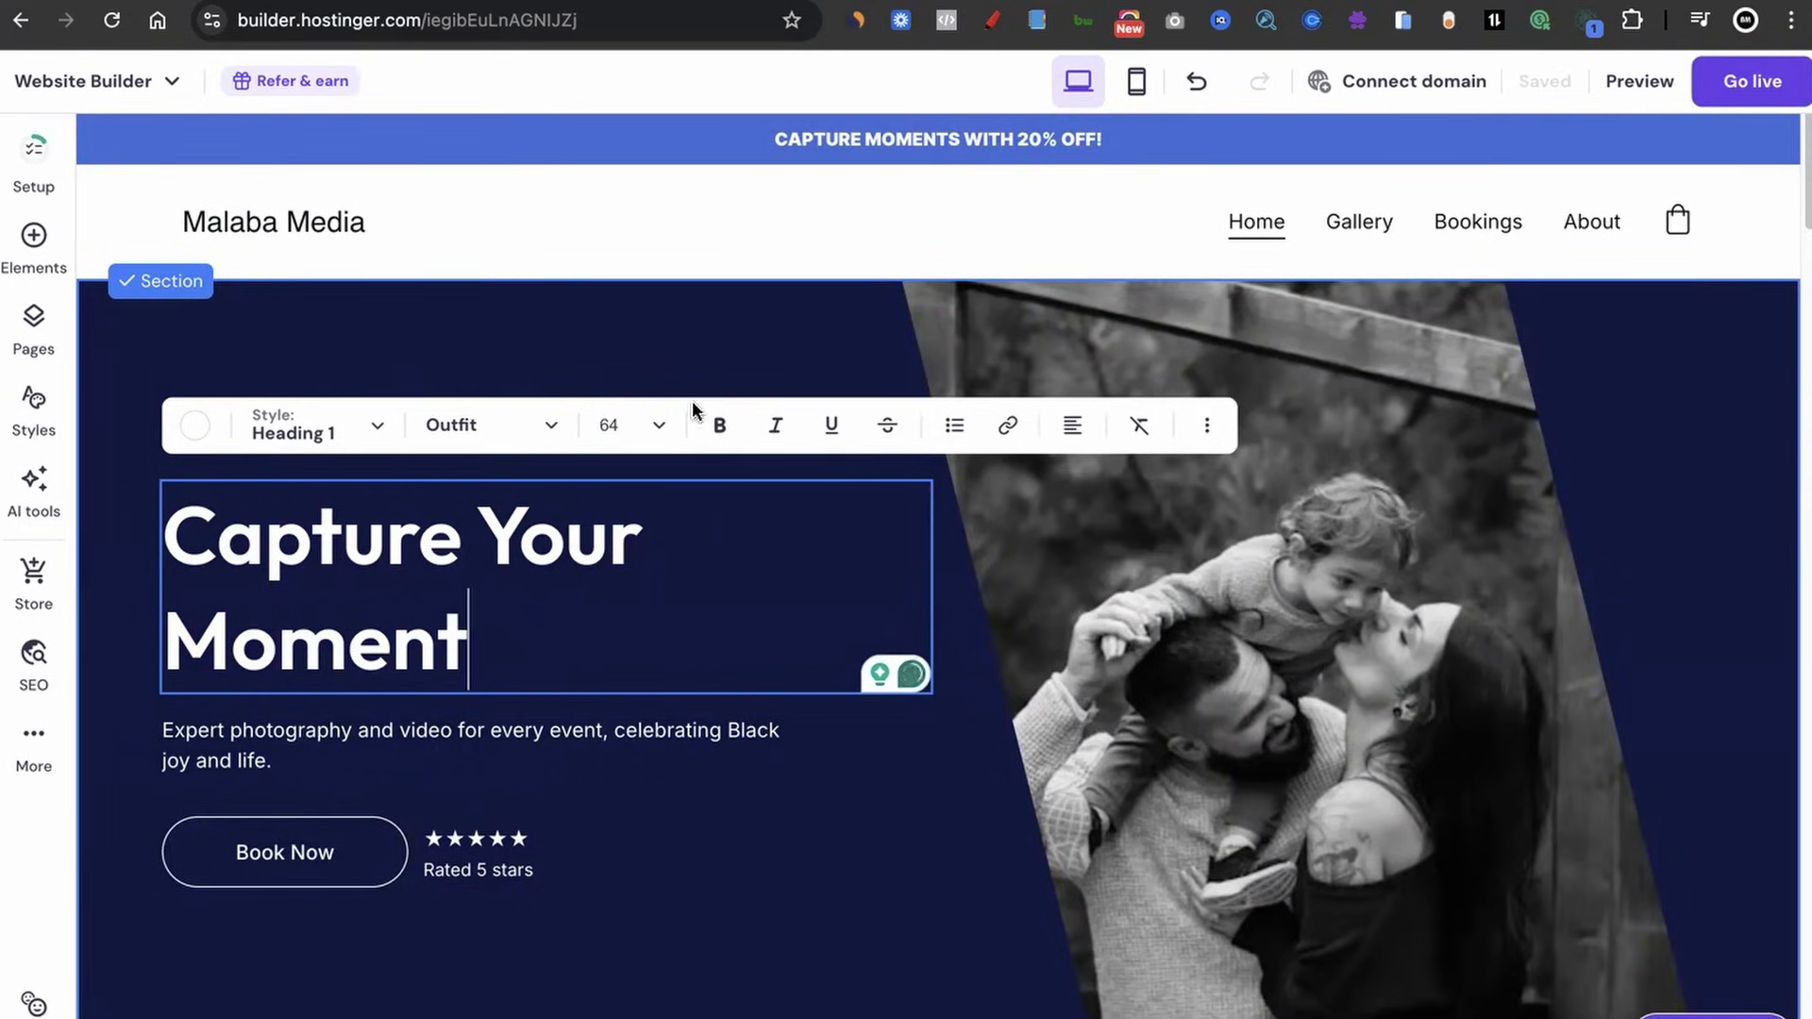
{"action": "left_click_drag", "start_coordinate": [692, 509], "coordinate": [508, 517]}
{"action": "type", "text": "Every"}
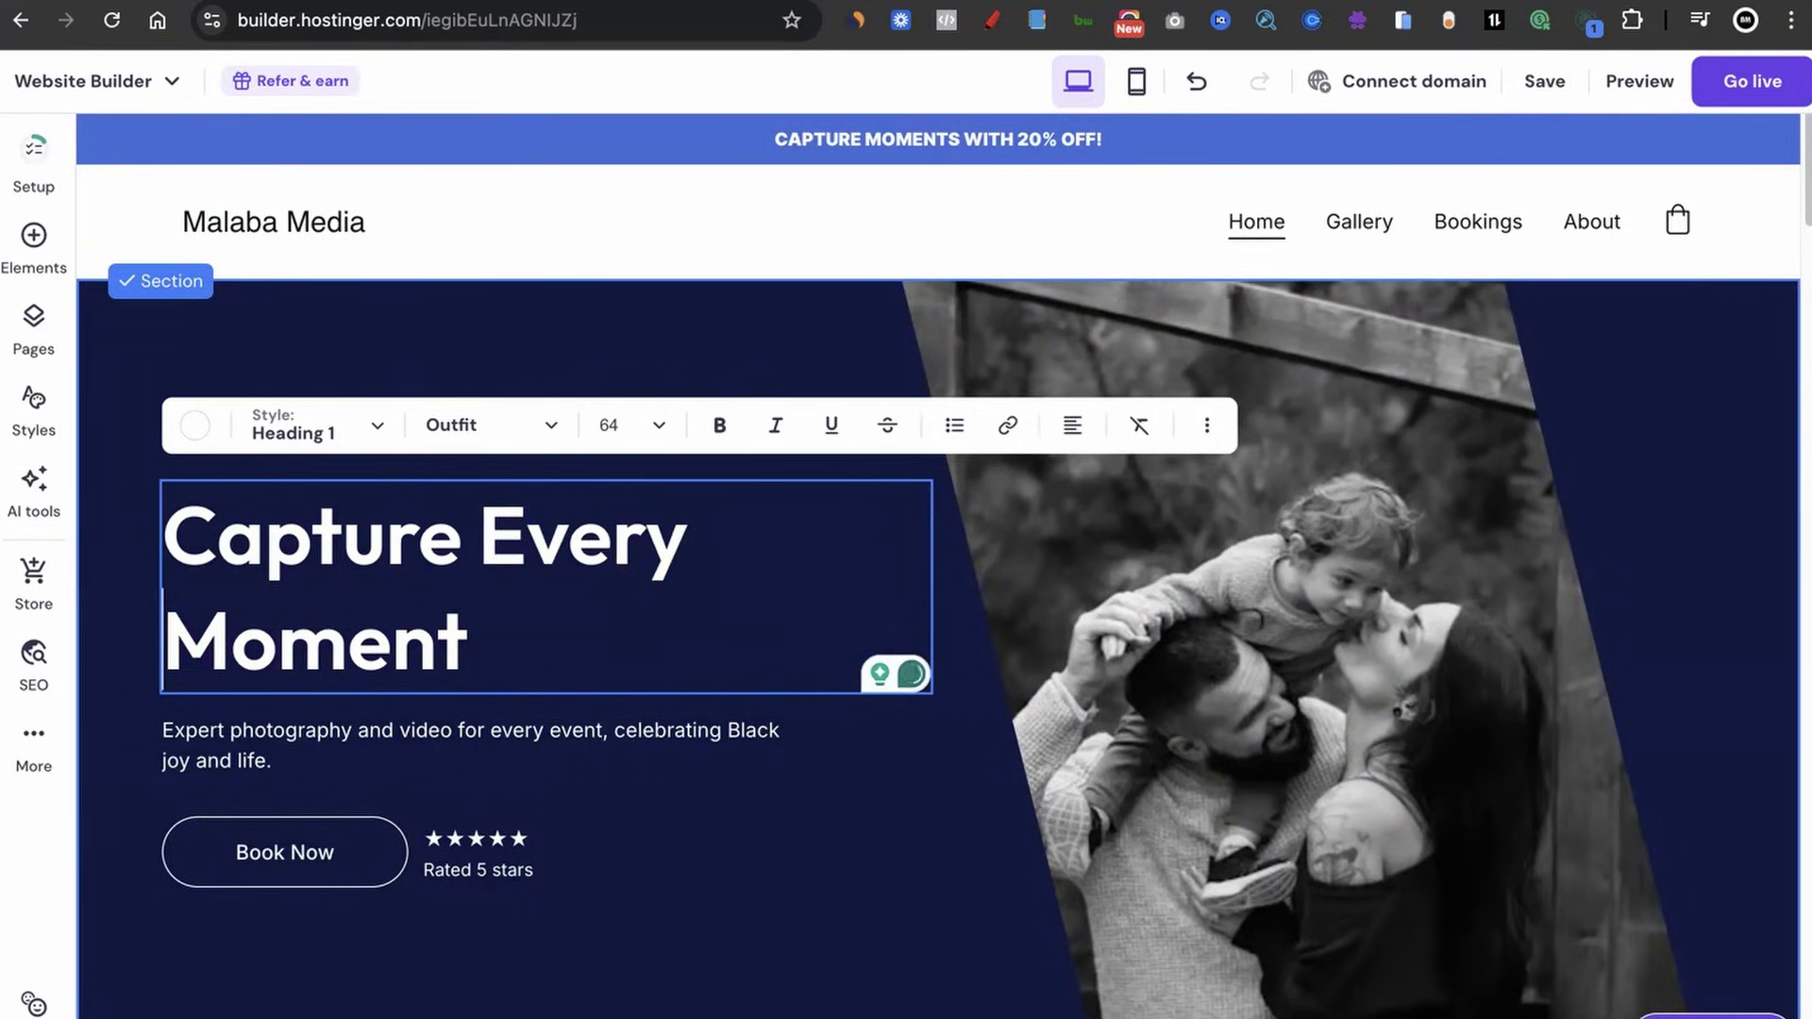
- Add a new button element to the hero section, in the empty area beside the star rating
{"action": "scroll", "coordinate": [814, 415], "scroll_direction": "down", "scroll_amount": 2}
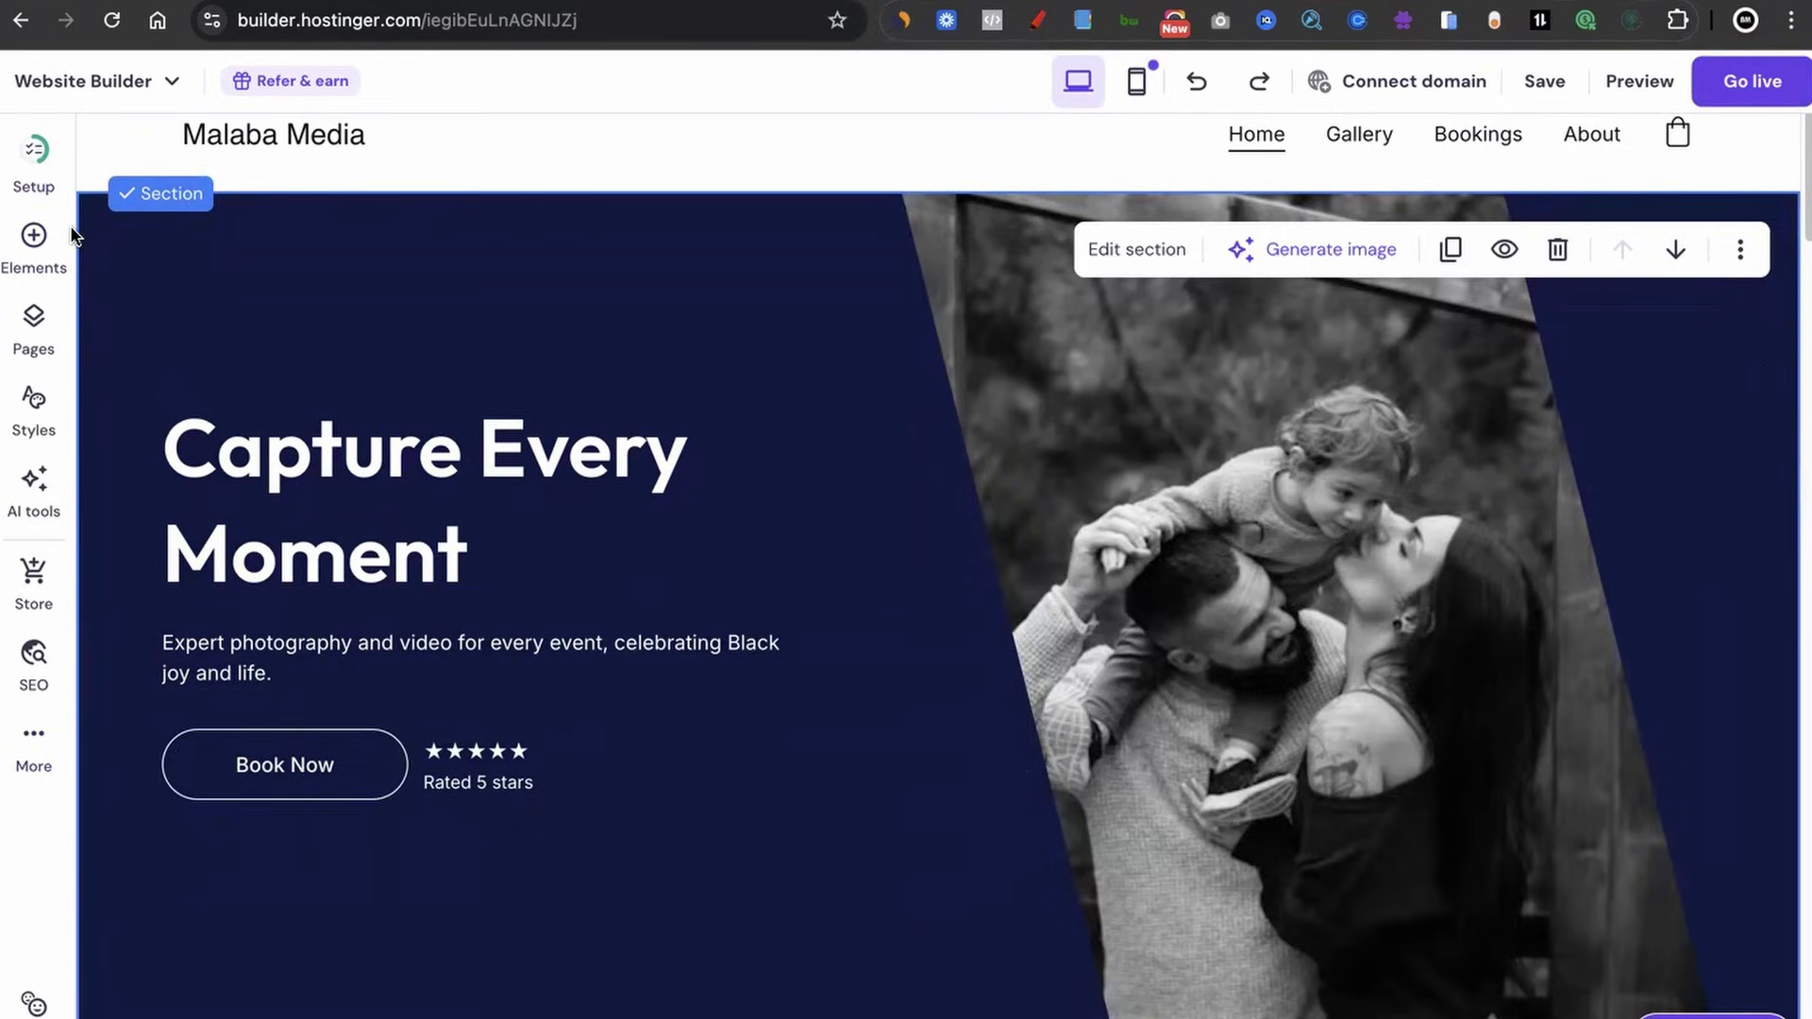
{"action": "left_click", "coordinate": [33, 240]}
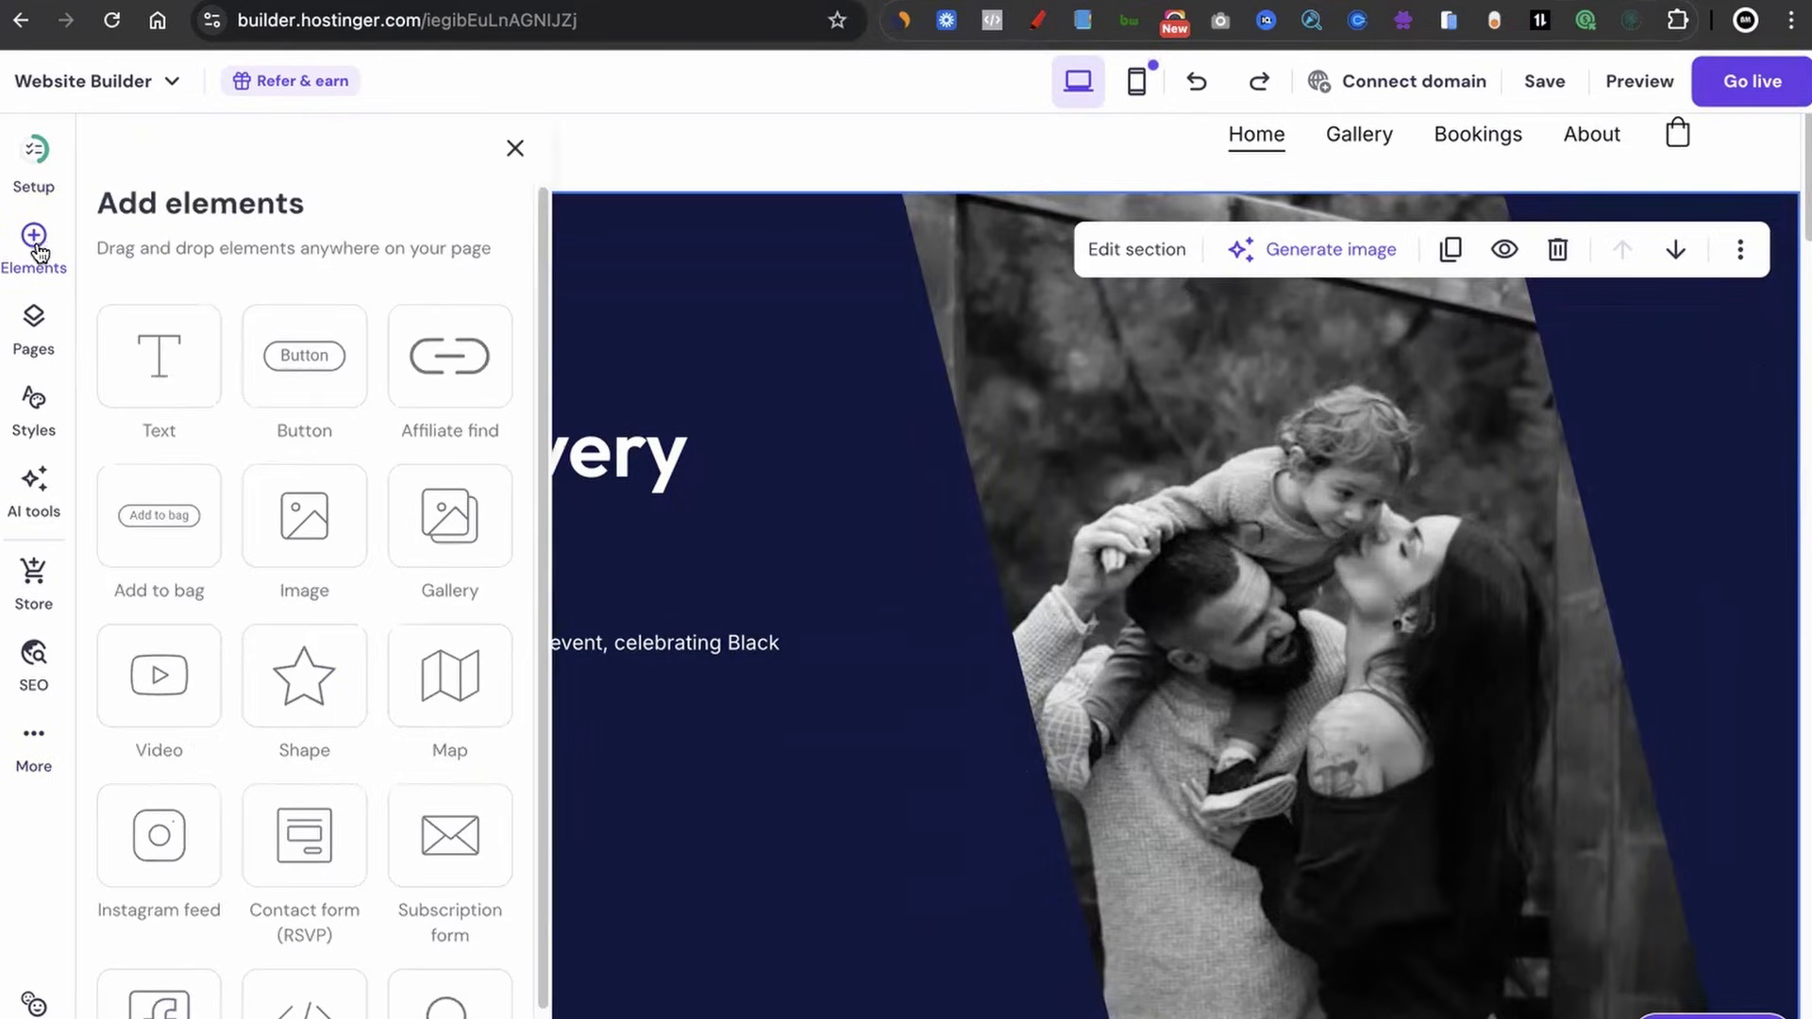
{"action": "left_click_drag", "start_coordinate": [324, 359], "coordinate": [709, 803]}
{"action": "left_click", "coordinate": [834, 625]}
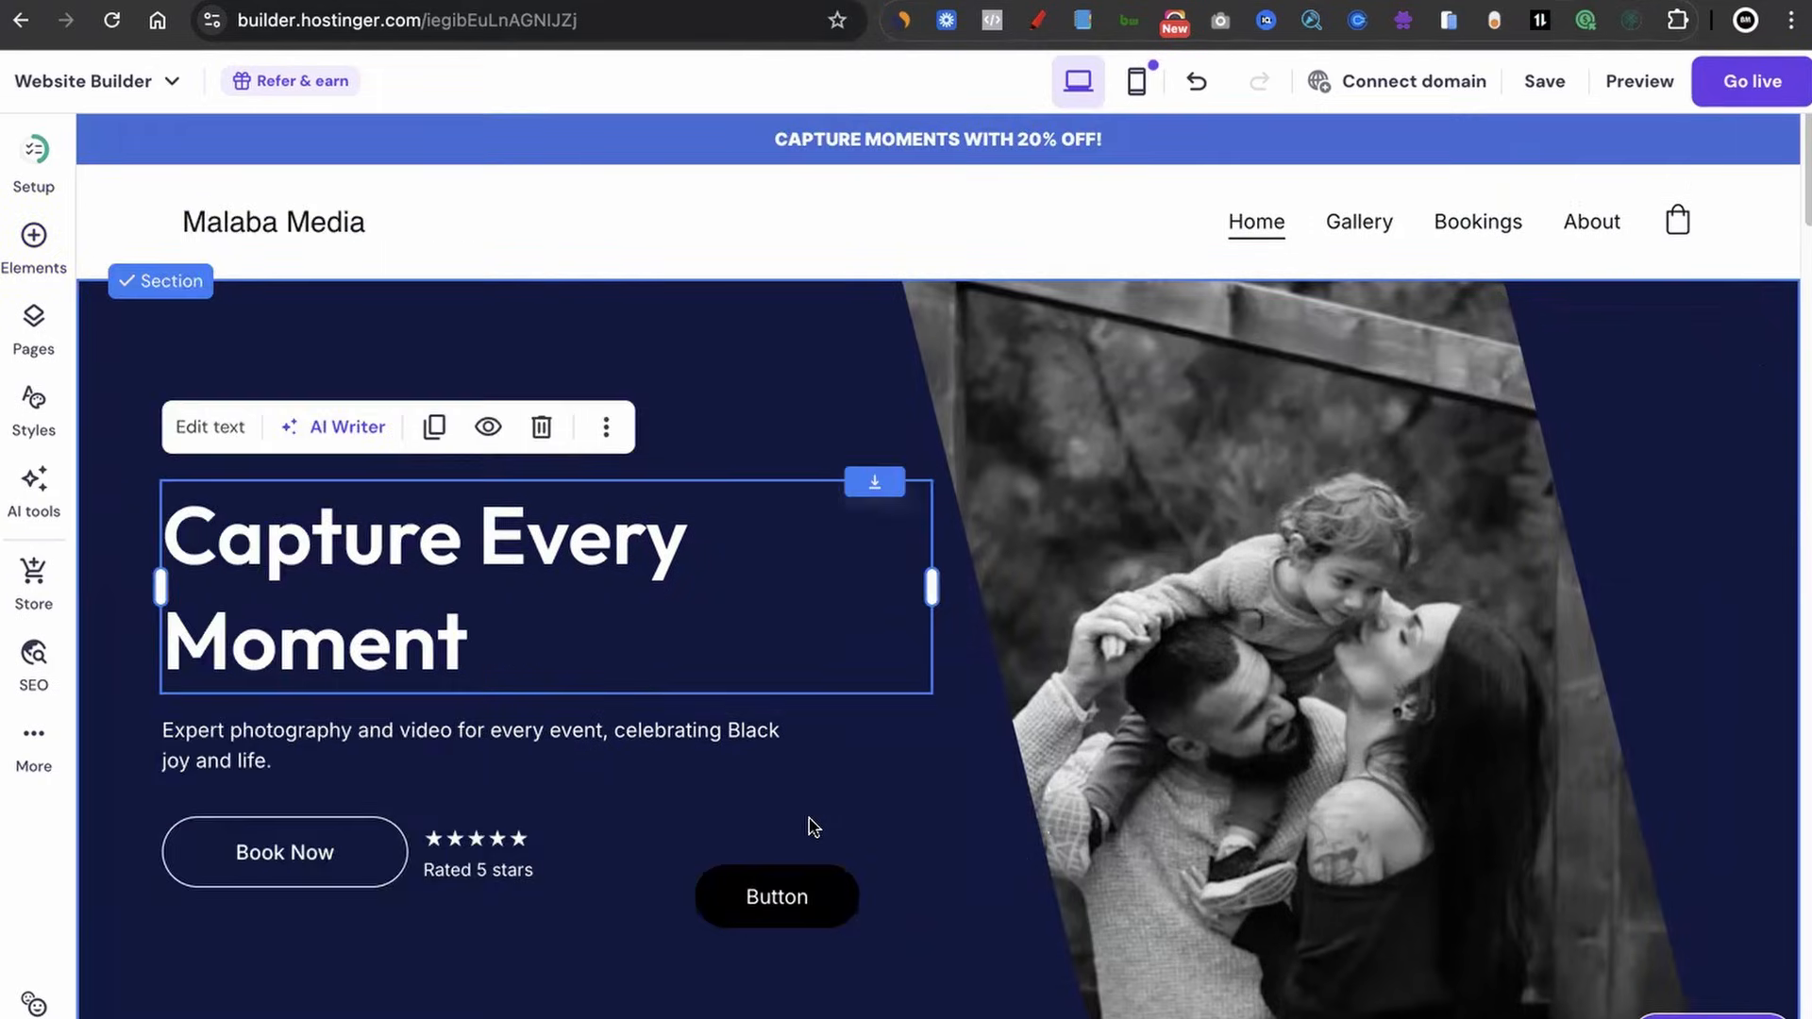
- Delete the hero's Book Now button and put the new button in its place, widened to about the same width
{"action": "left_click", "coordinate": [319, 880]}
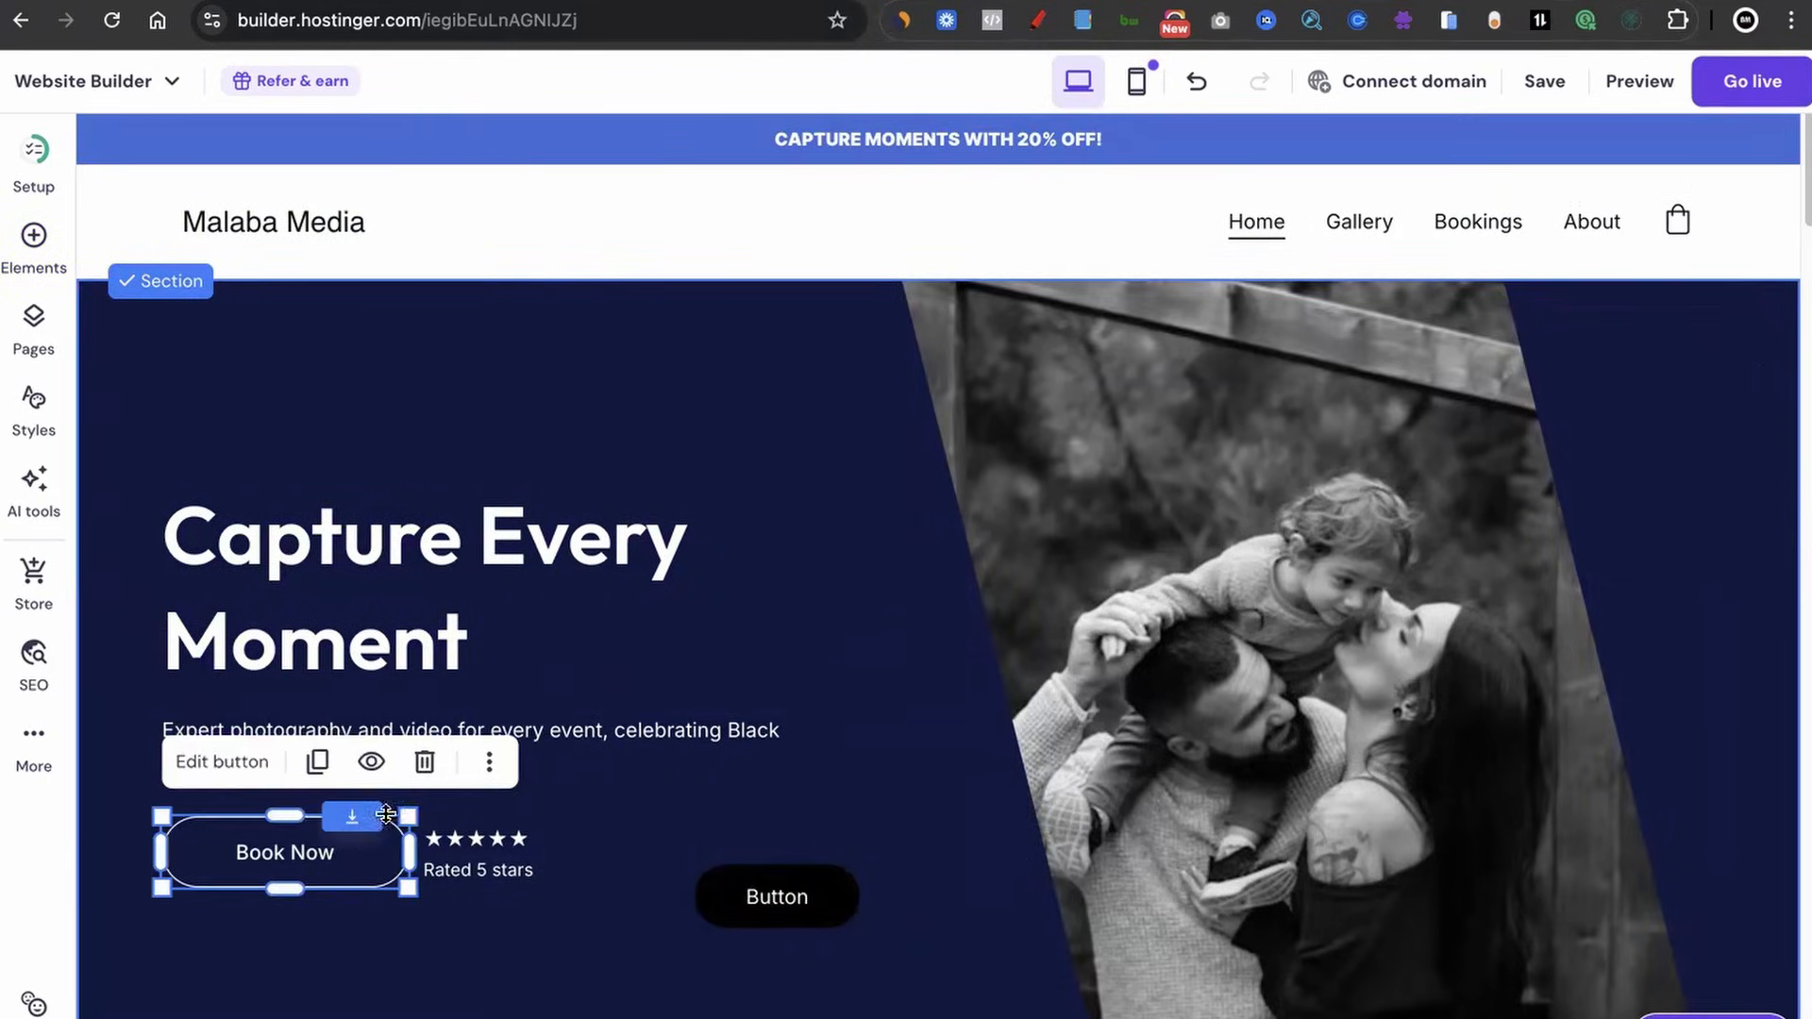
{"action": "left_click", "coordinate": [424, 760]}
{"action": "left_click_drag", "start_coordinate": [751, 895], "coordinate": [213, 833]}
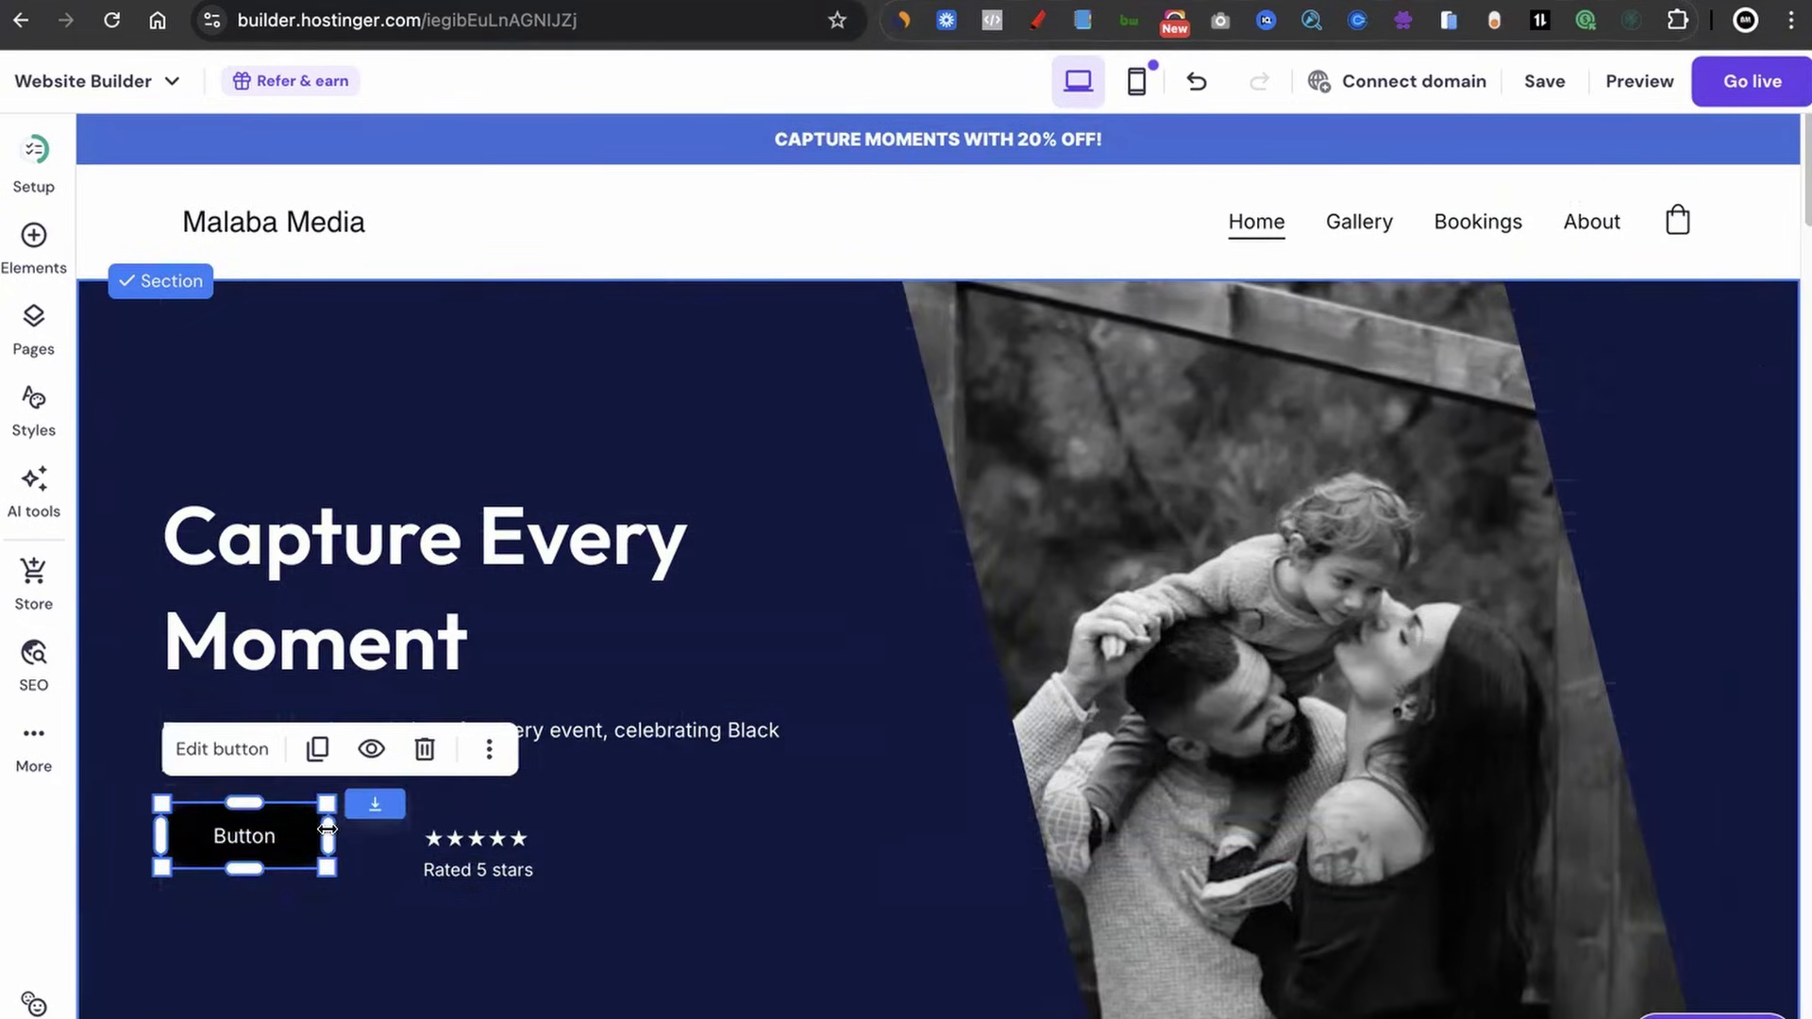
{"action": "left_click_drag", "start_coordinate": [327, 835], "coordinate": [408, 835]}
- Set the new hero button's text to "Download"
{"action": "double_click", "coordinate": [289, 845]}
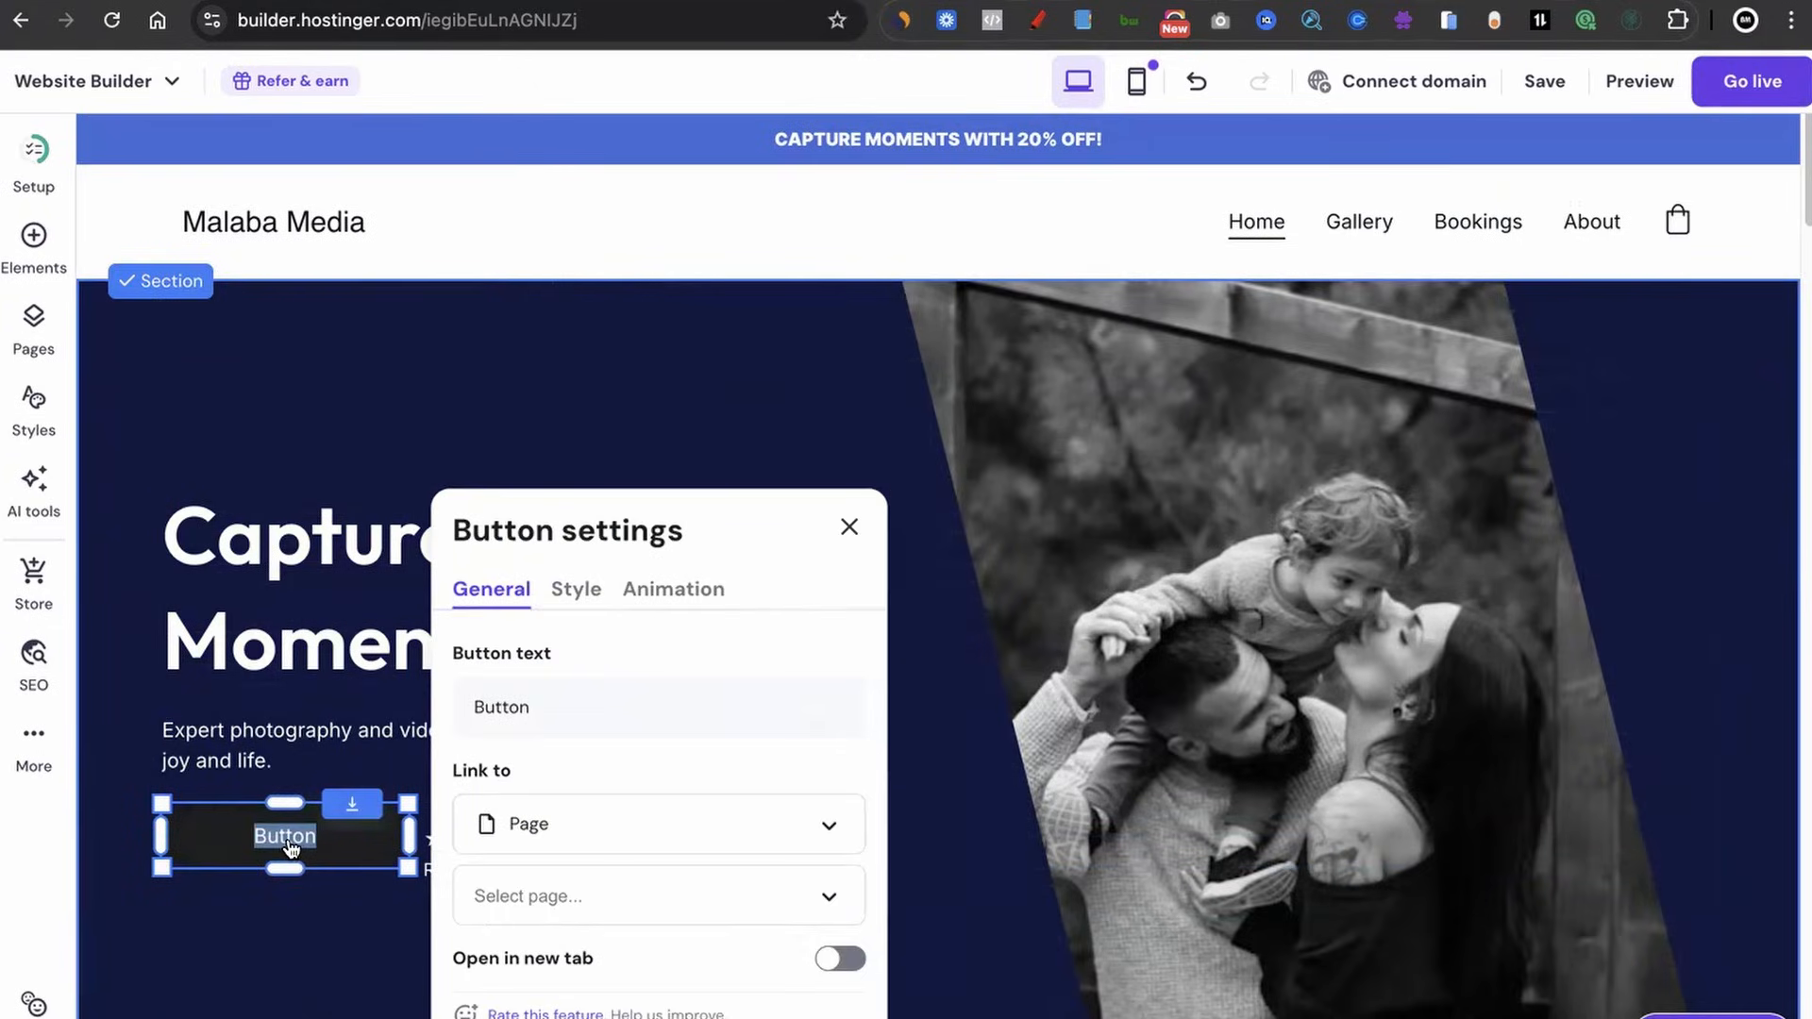
{"action": "left_click", "coordinate": [571, 709]}
{"action": "double_click", "coordinate": [571, 709]}
{"action": "type", "text": "Downl"}
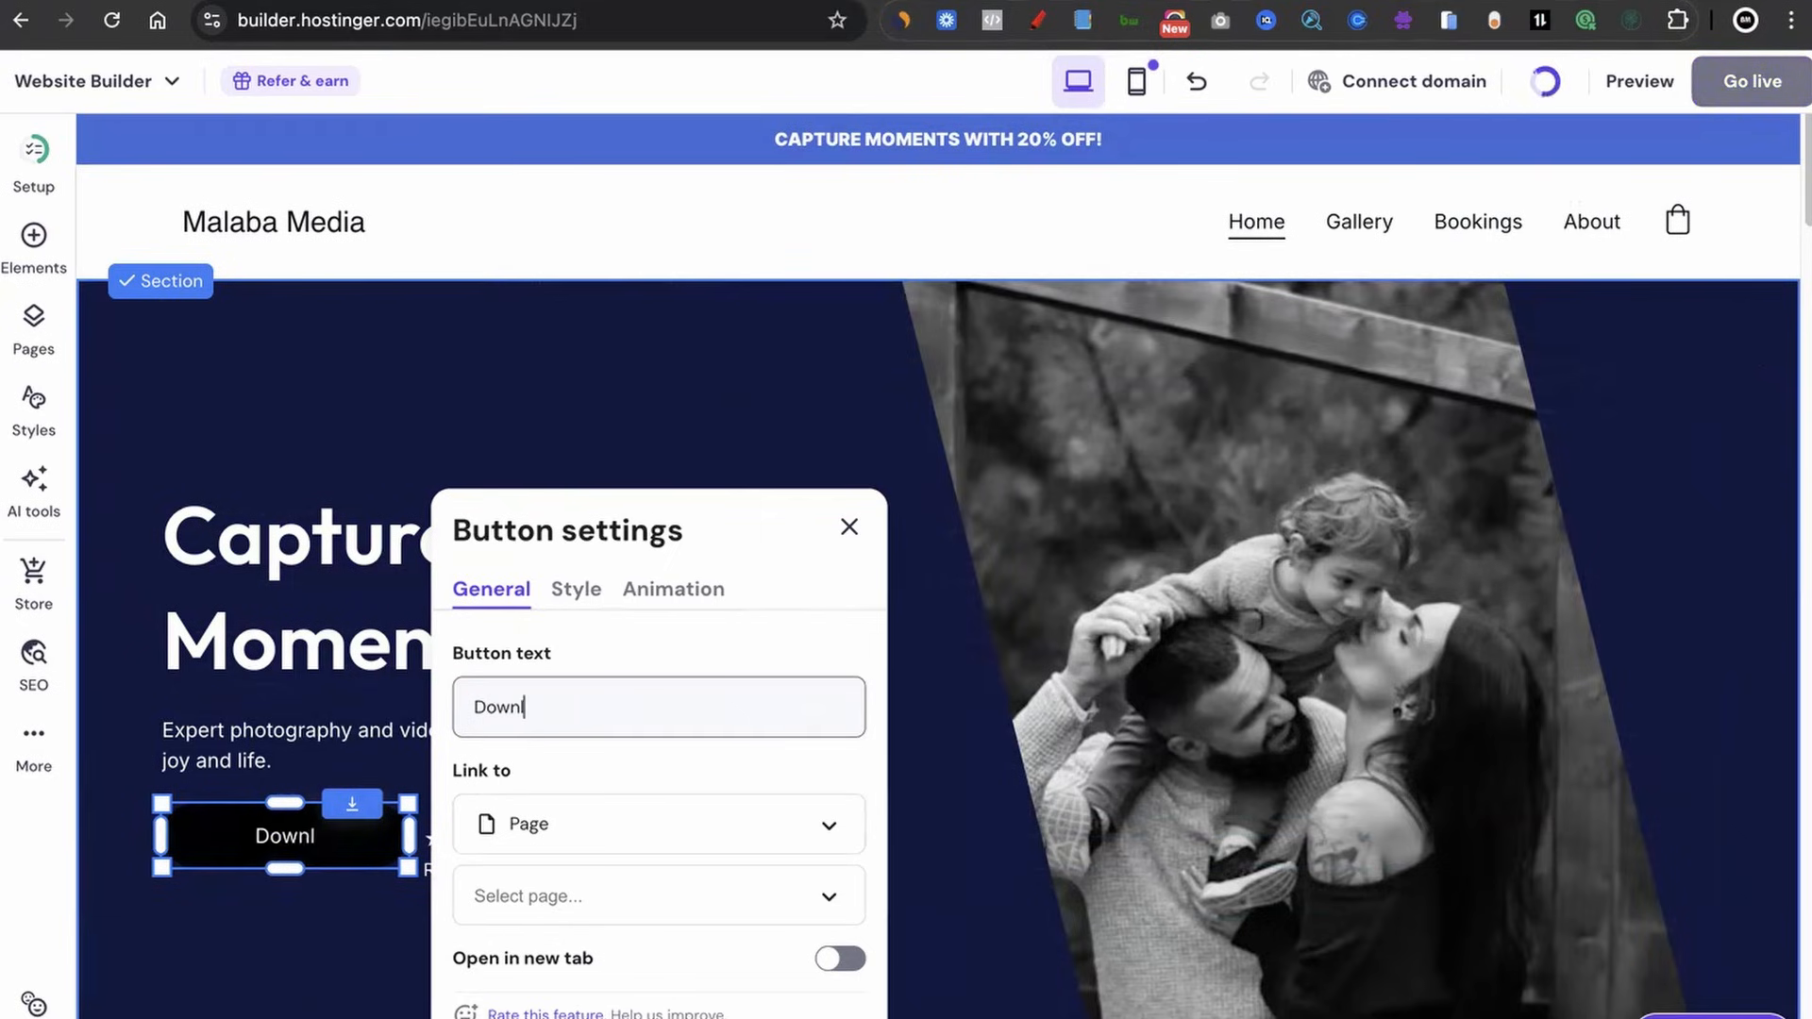
{"action": "type", "text": "oad"}
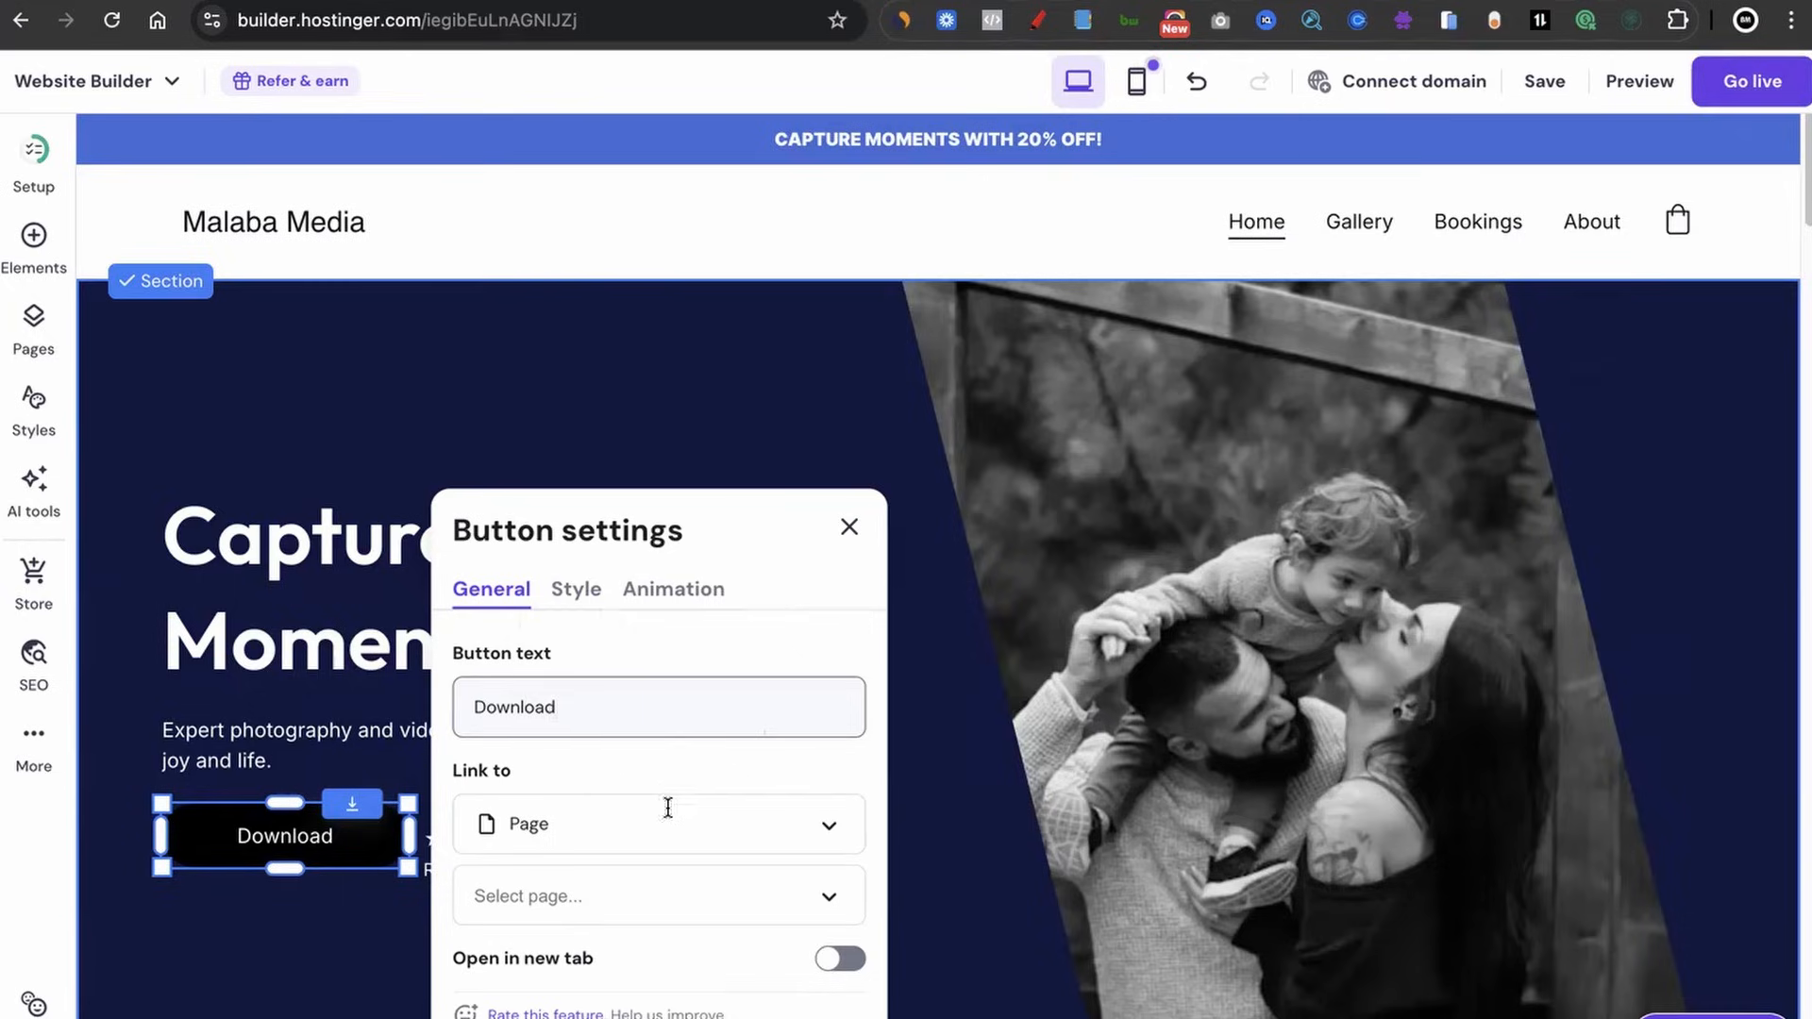
- Set the Download button's normal fill color to yellow, #f2cc0c
{"action": "left_click", "coordinate": [562, 604]}
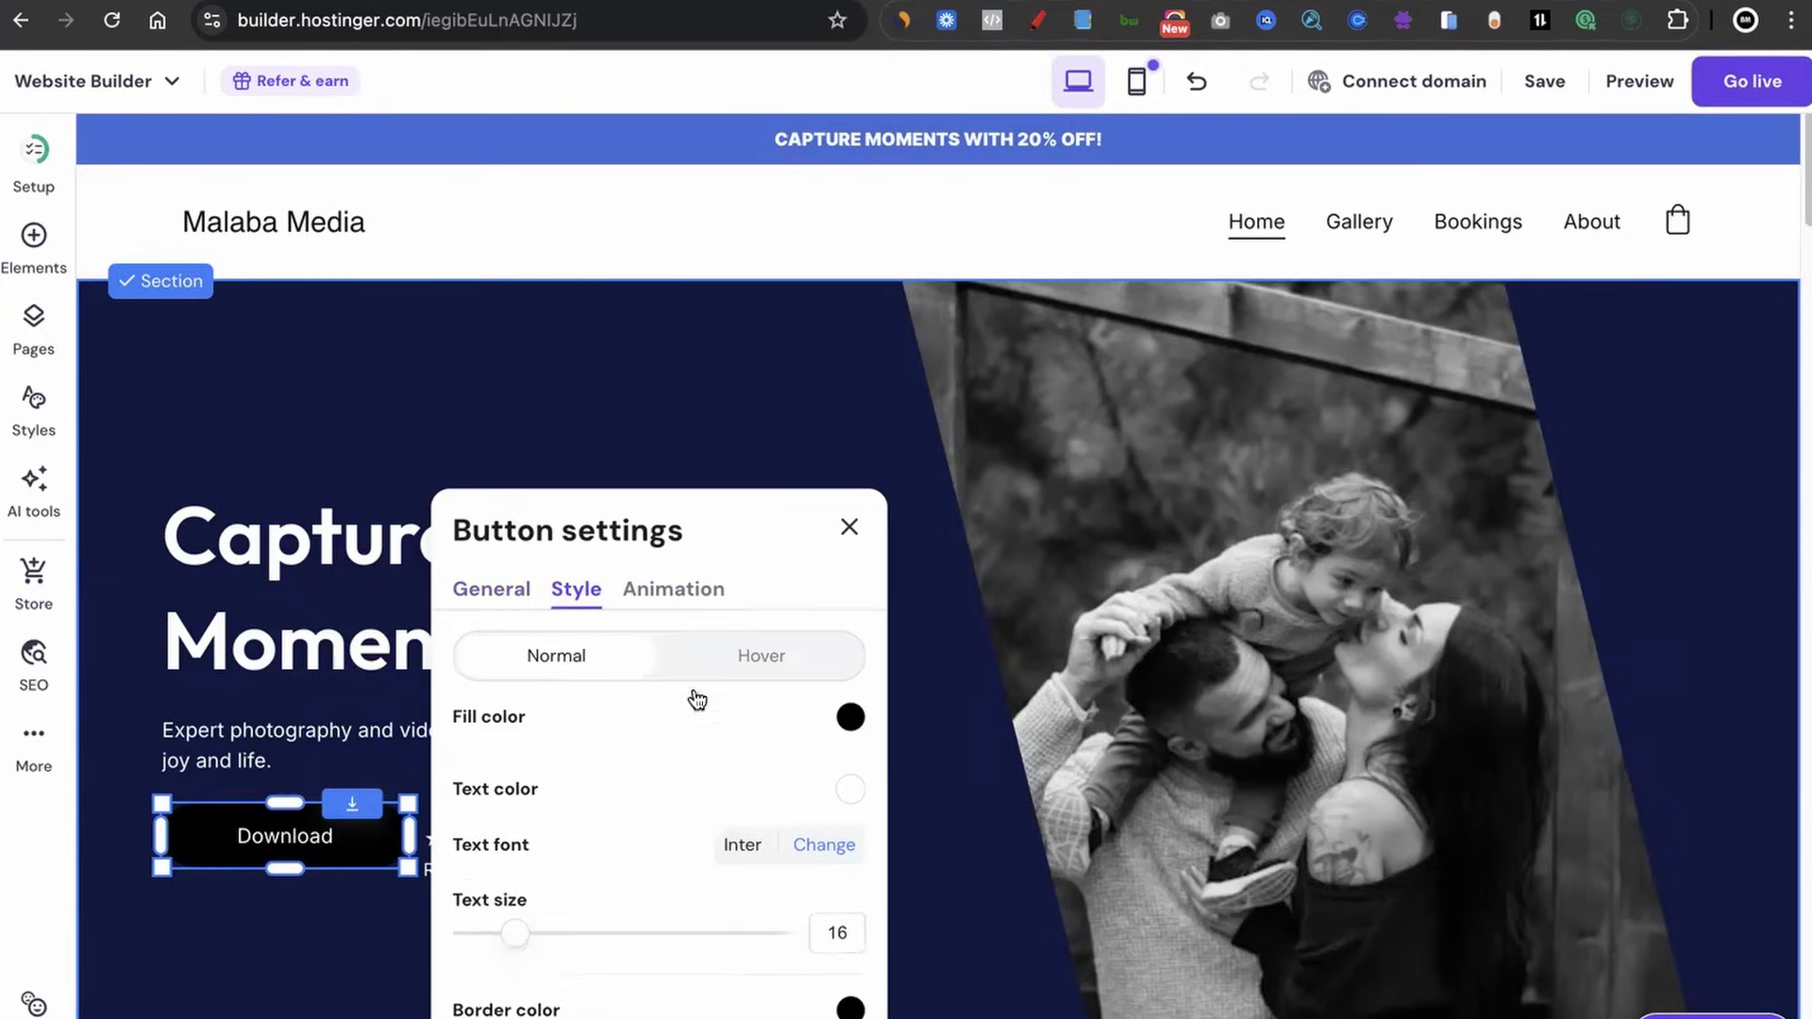
{"action": "left_click", "coordinate": [850, 717]}
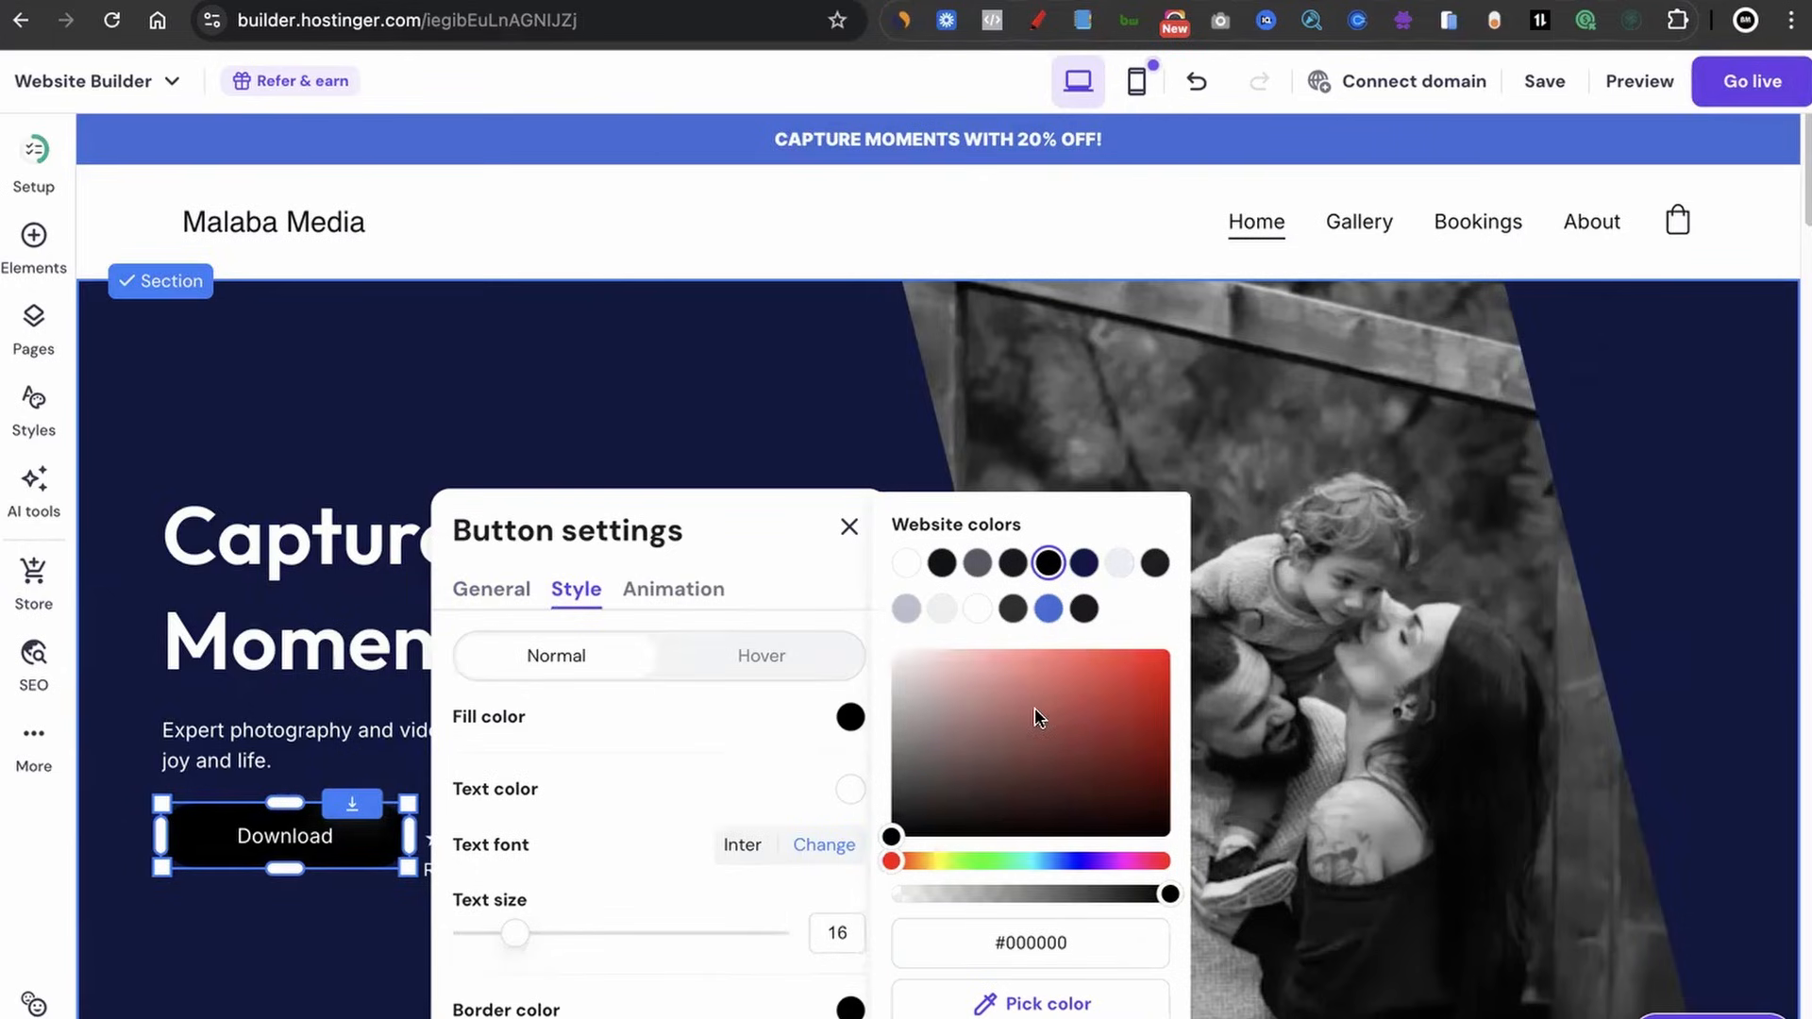
{"action": "left_click", "coordinate": [1155, 660]}
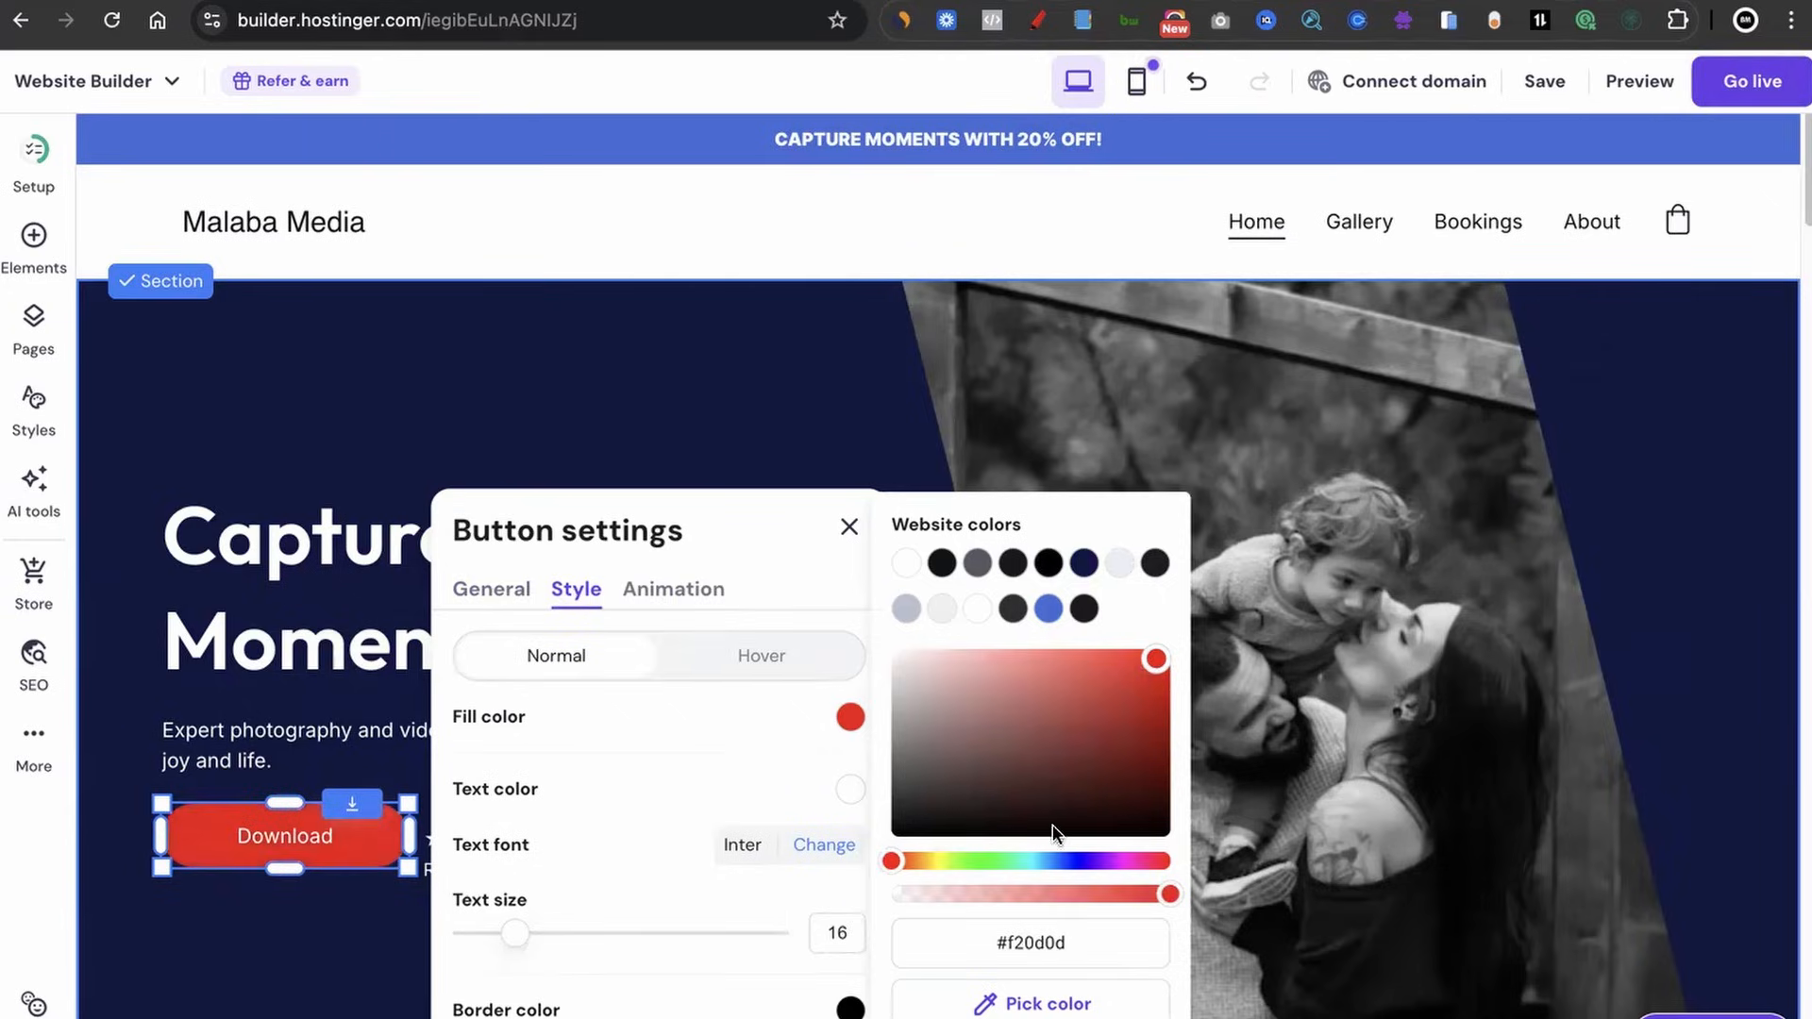
{"action": "left_click", "coordinate": [931, 862]}
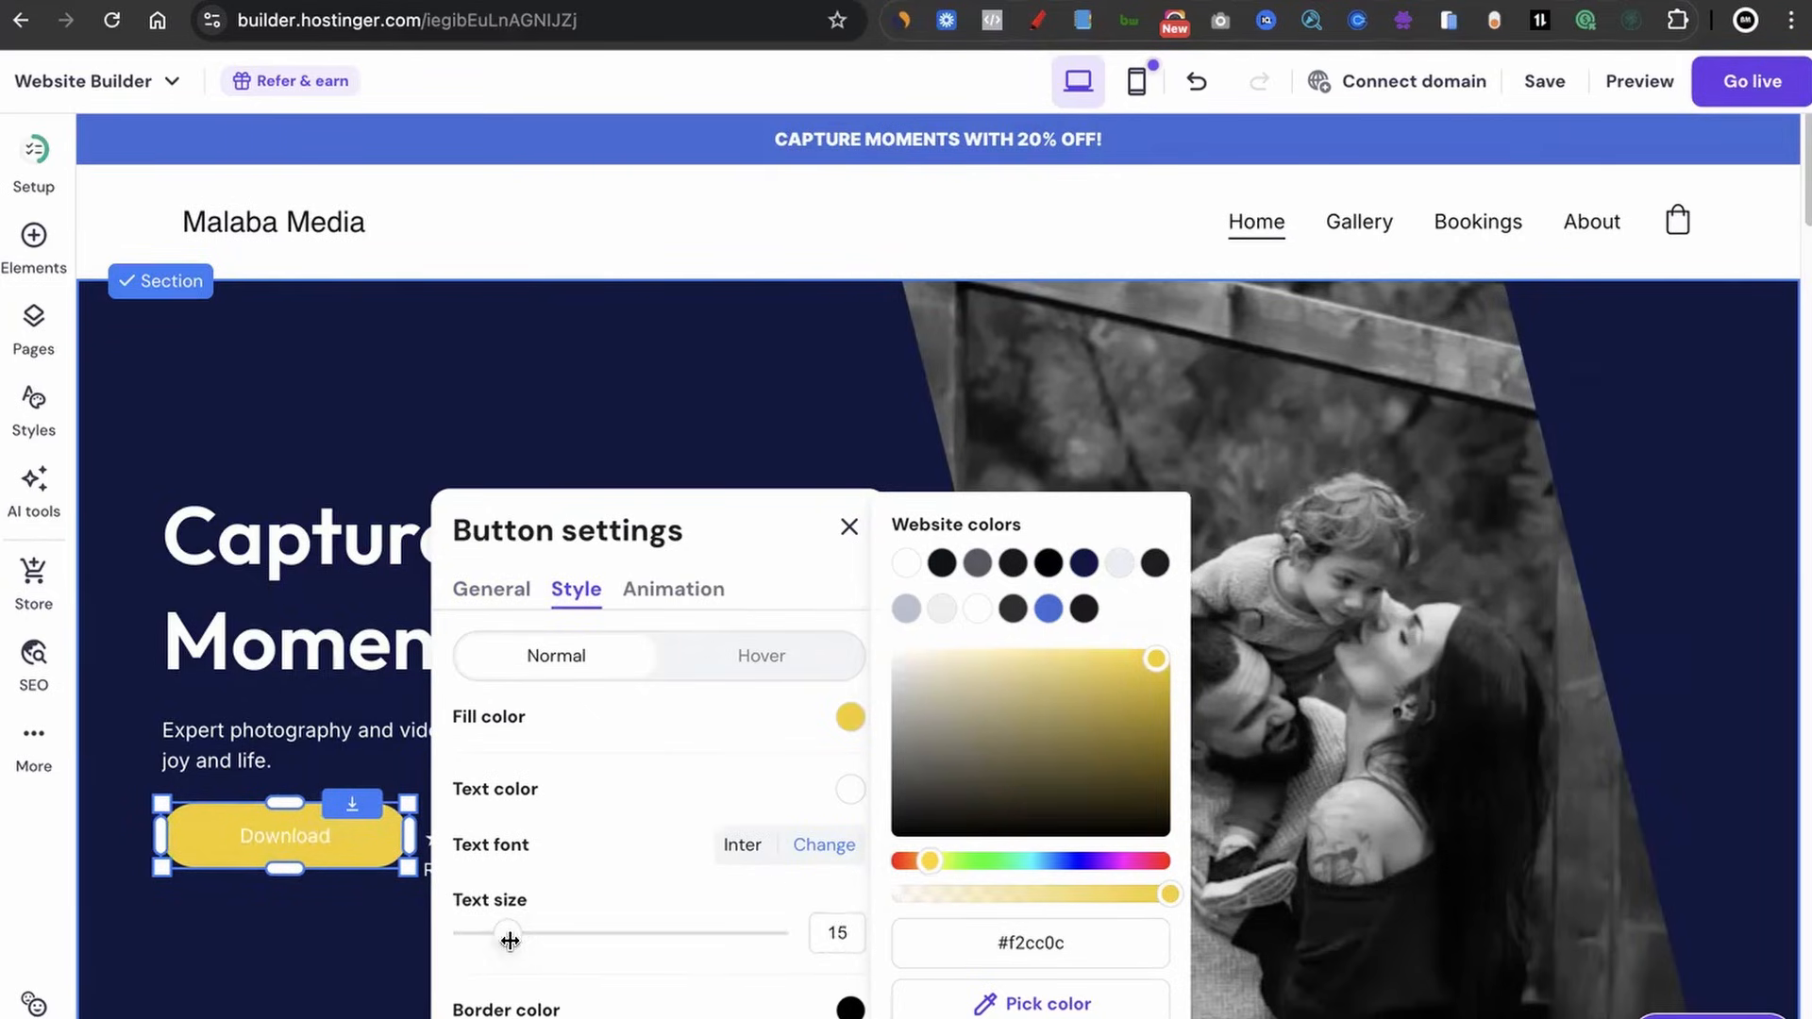
- Set the Download button's text size to 20 and its text color to dark navy, #101840
{"action": "left_click_drag", "start_coordinate": [515, 941], "coordinate": [546, 937]}
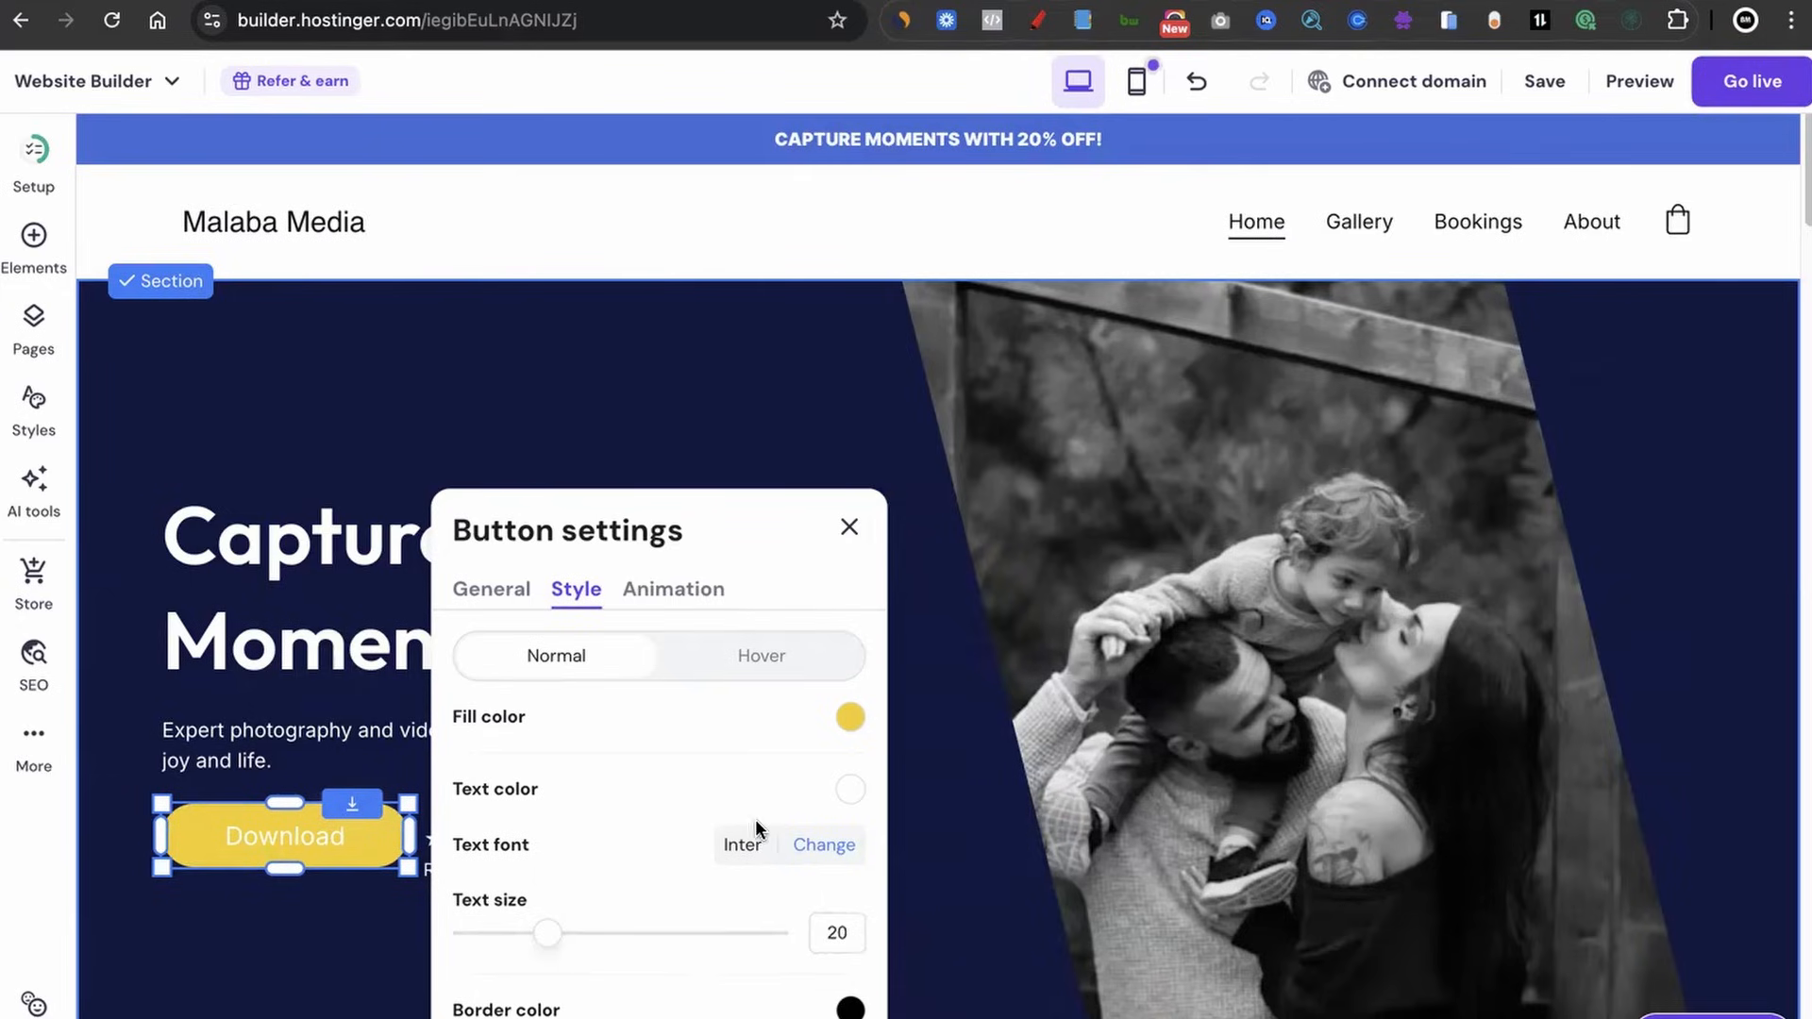
{"action": "left_click", "coordinate": [851, 791]}
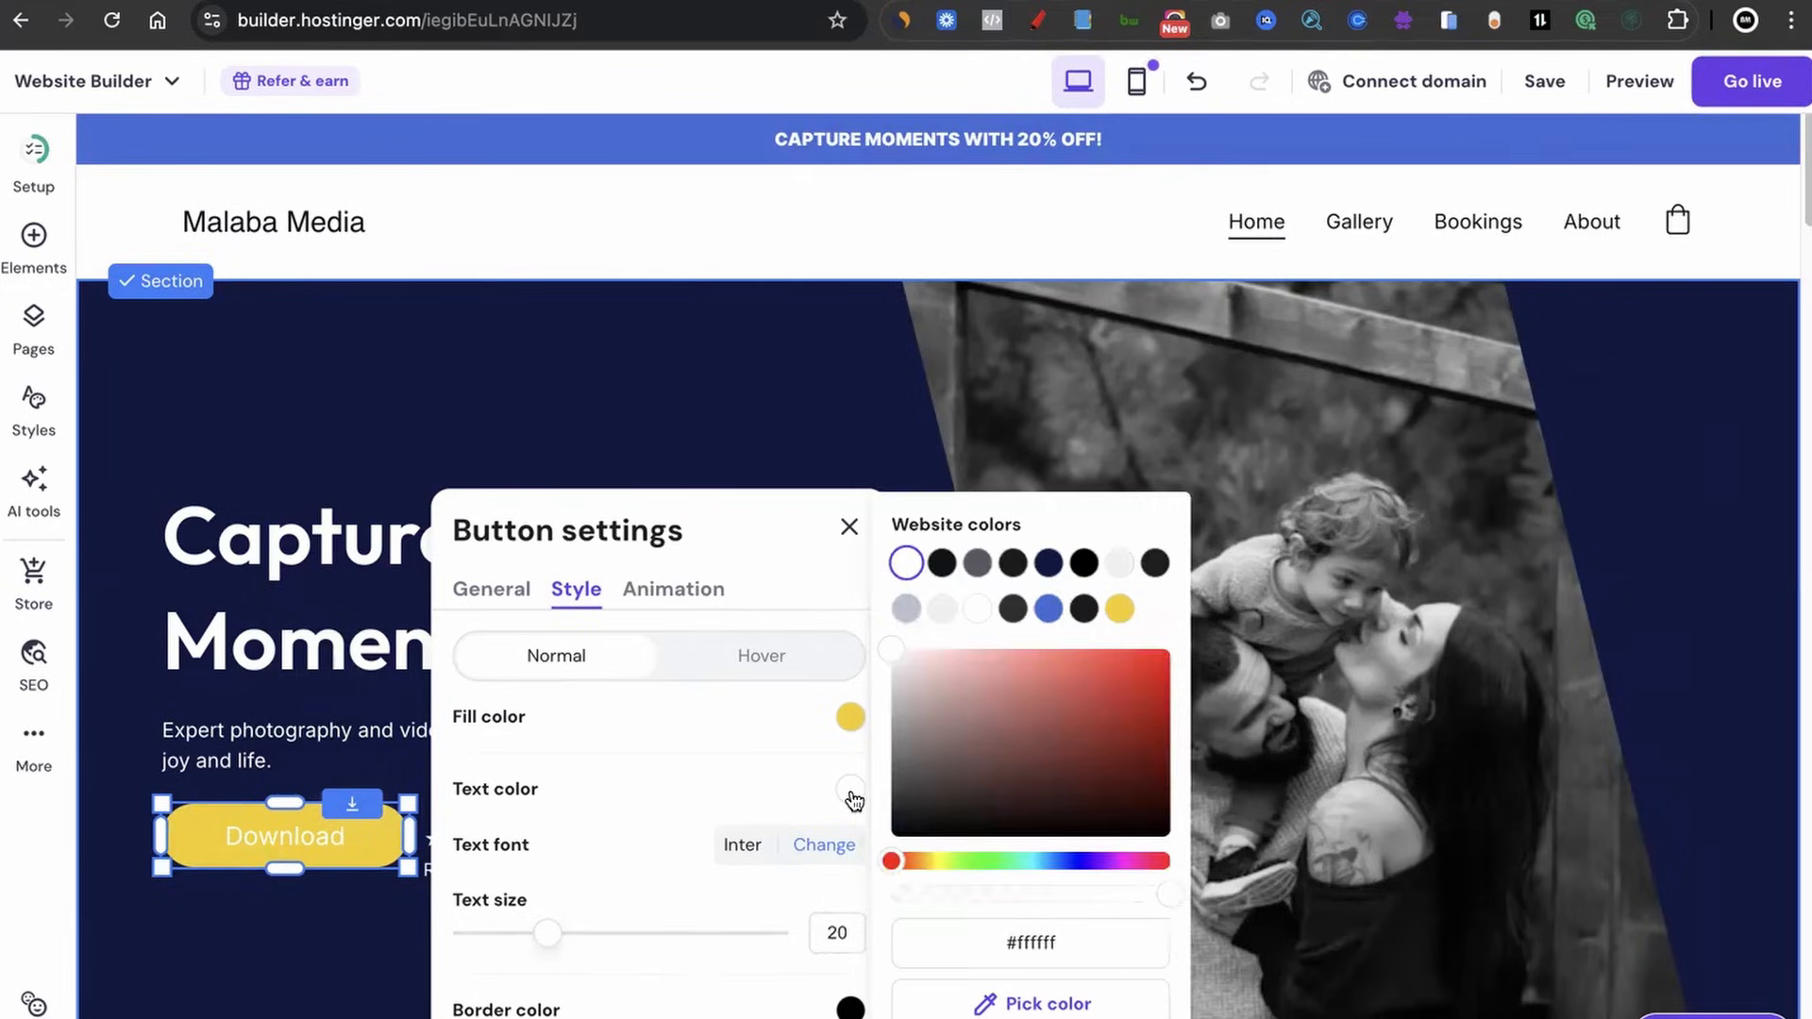
{"action": "left_click", "coordinate": [1049, 565]}
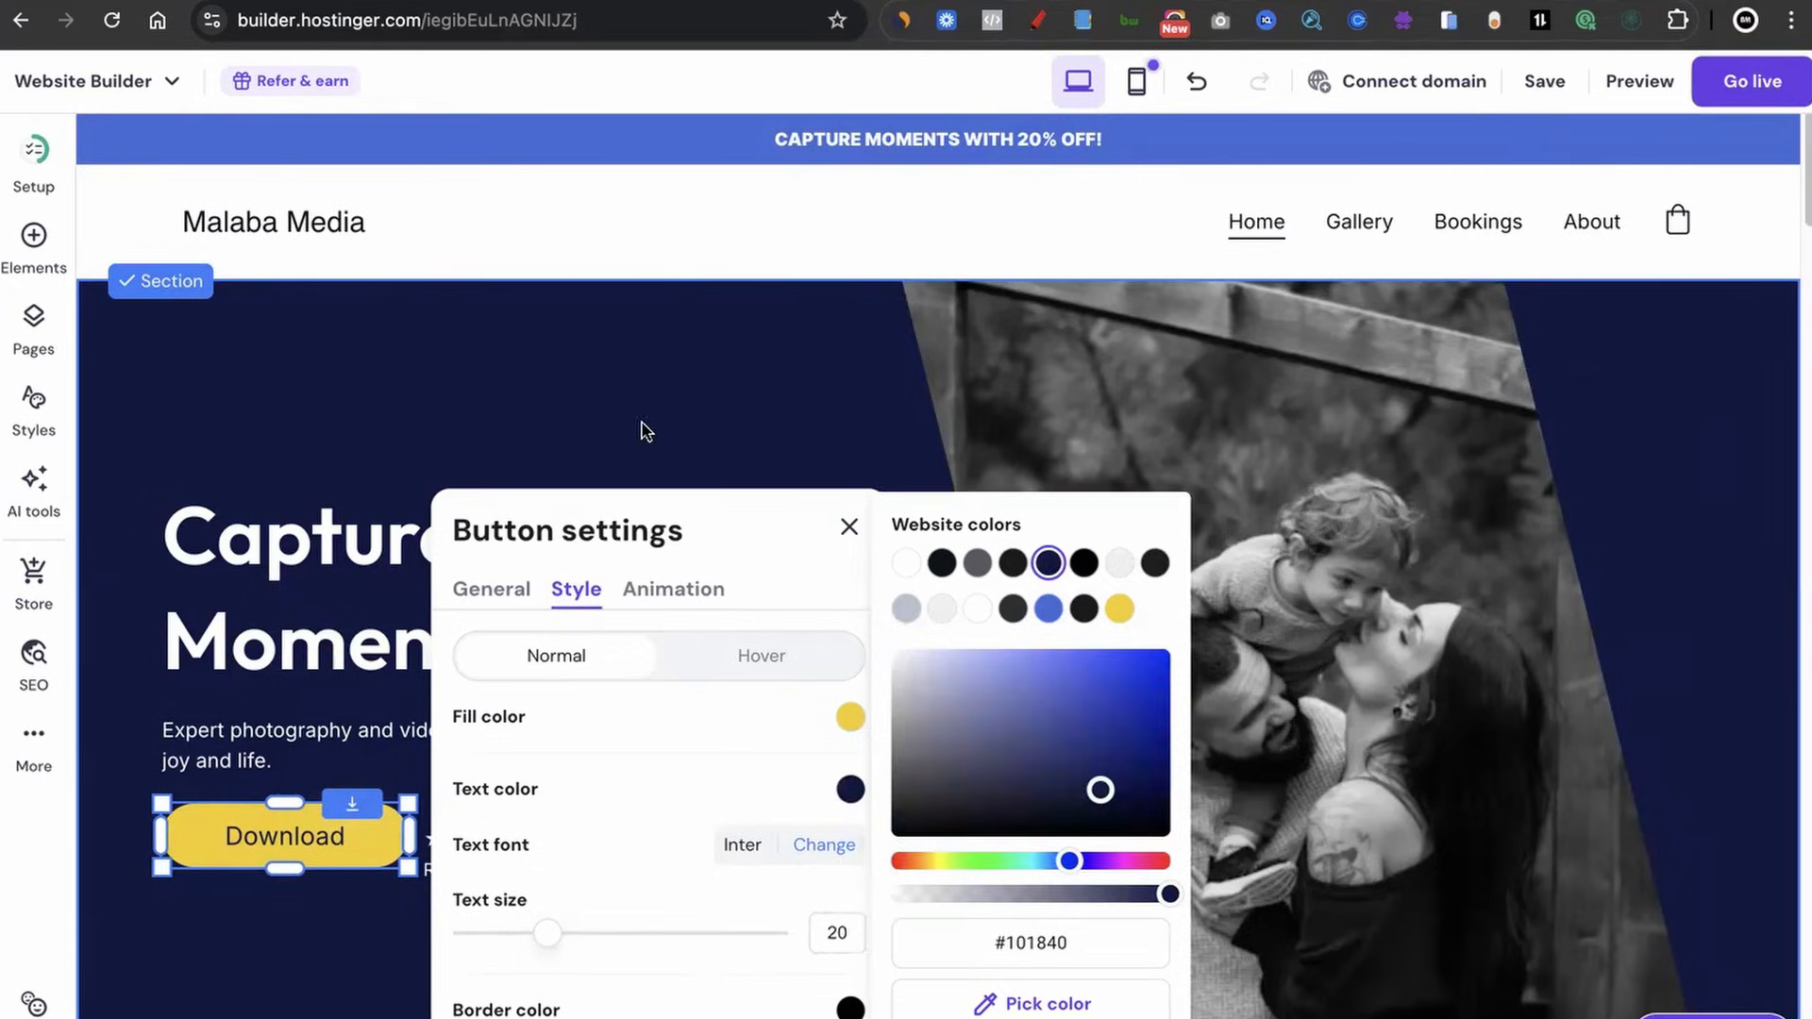
{"action": "left_click", "coordinate": [745, 766]}
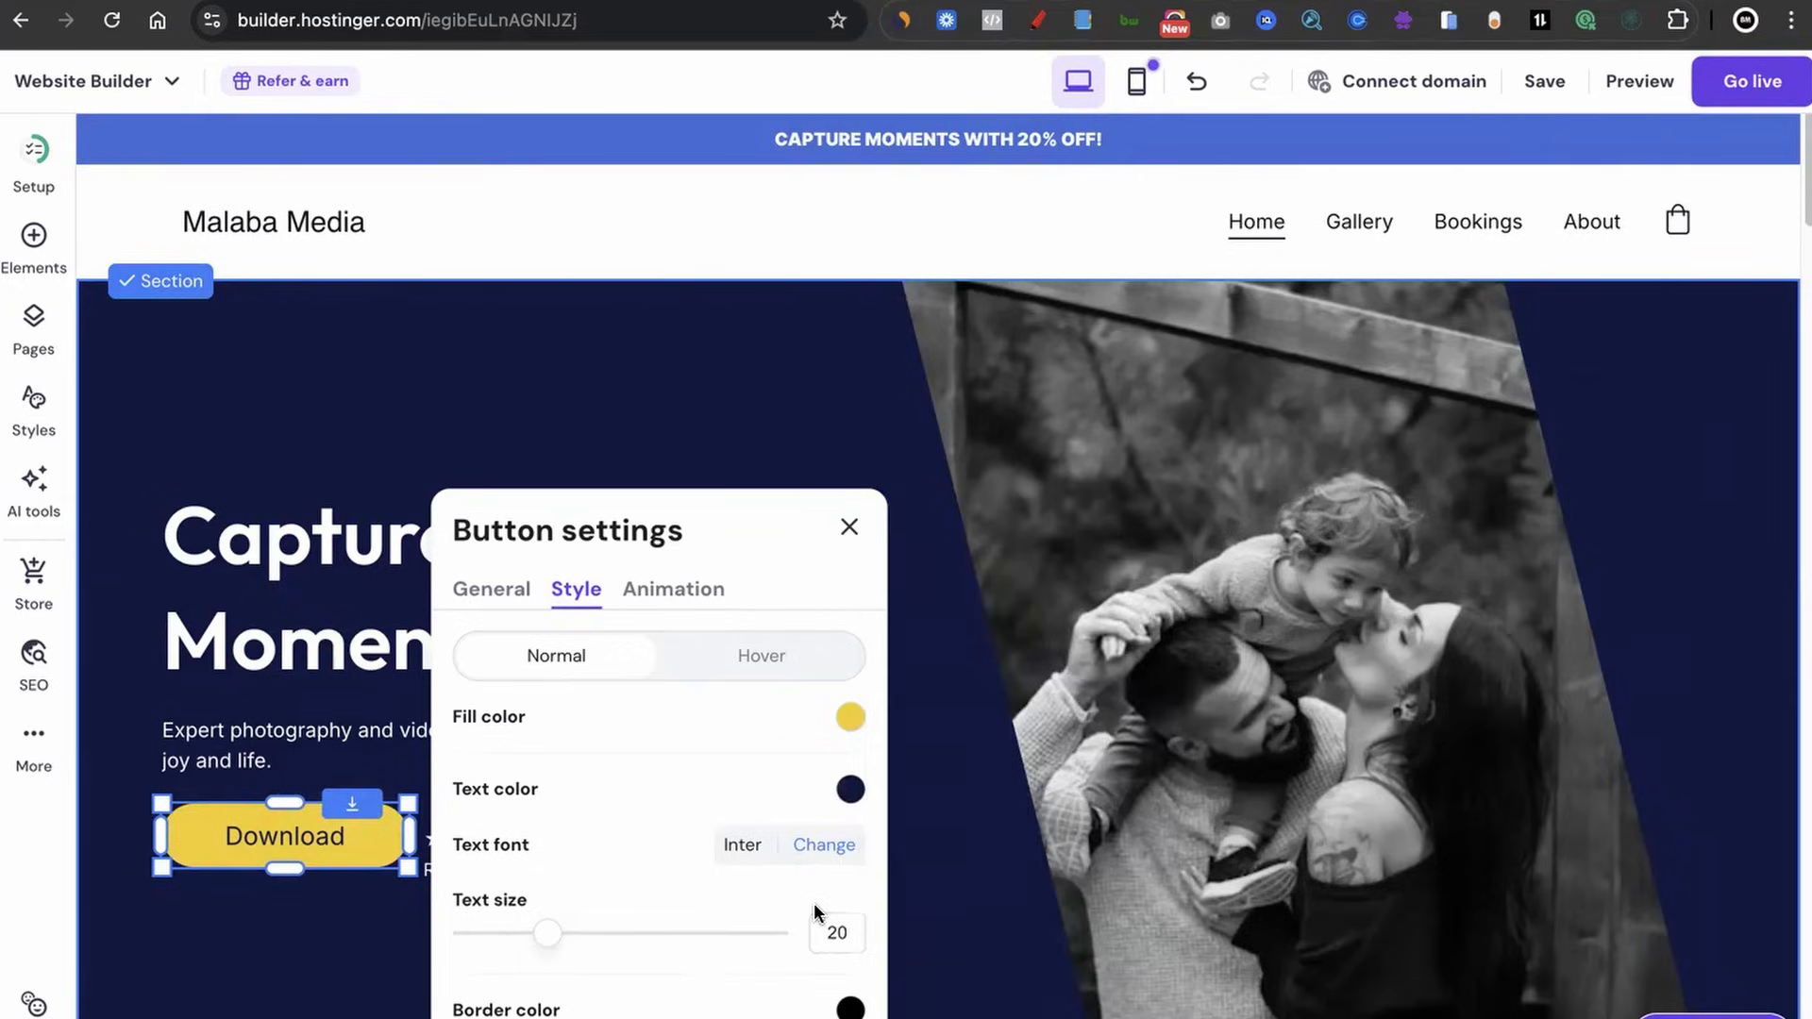
- Set the Download button's text font to Open Sans Bold and close its settings
{"action": "left_click", "coordinate": [820, 849]}
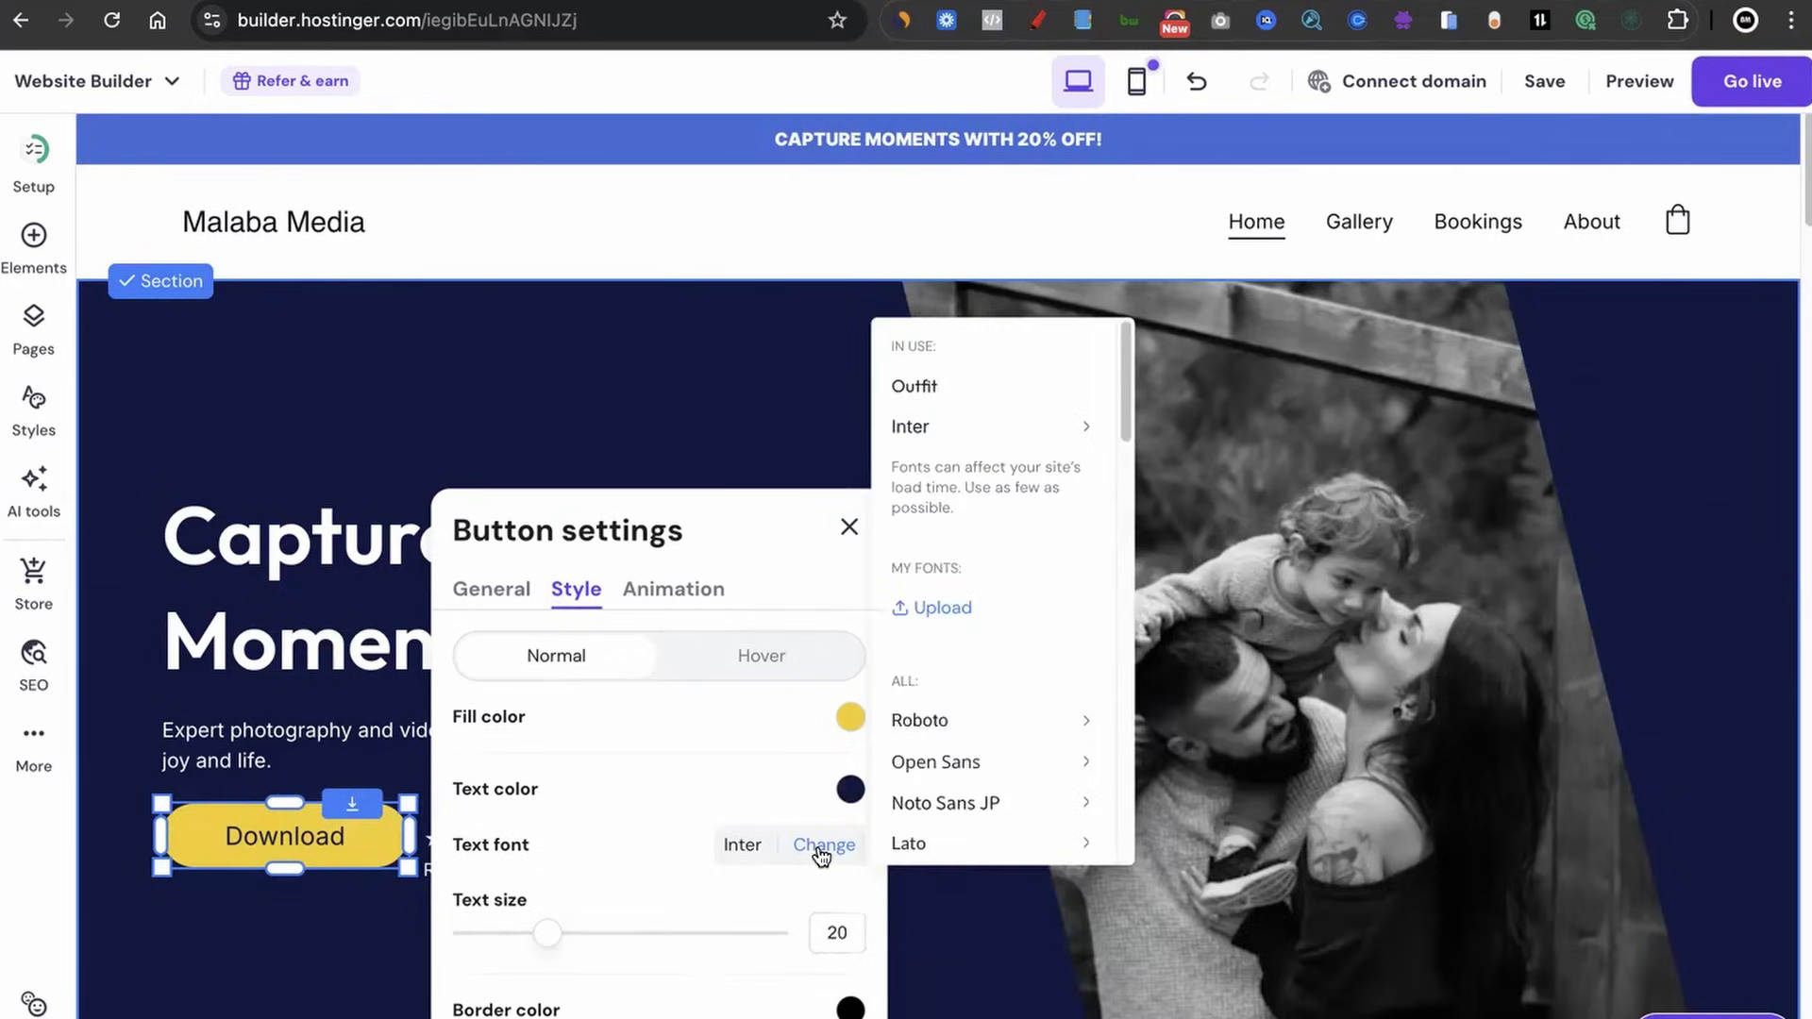
{"action": "mouse_move", "coordinate": [930, 779]}
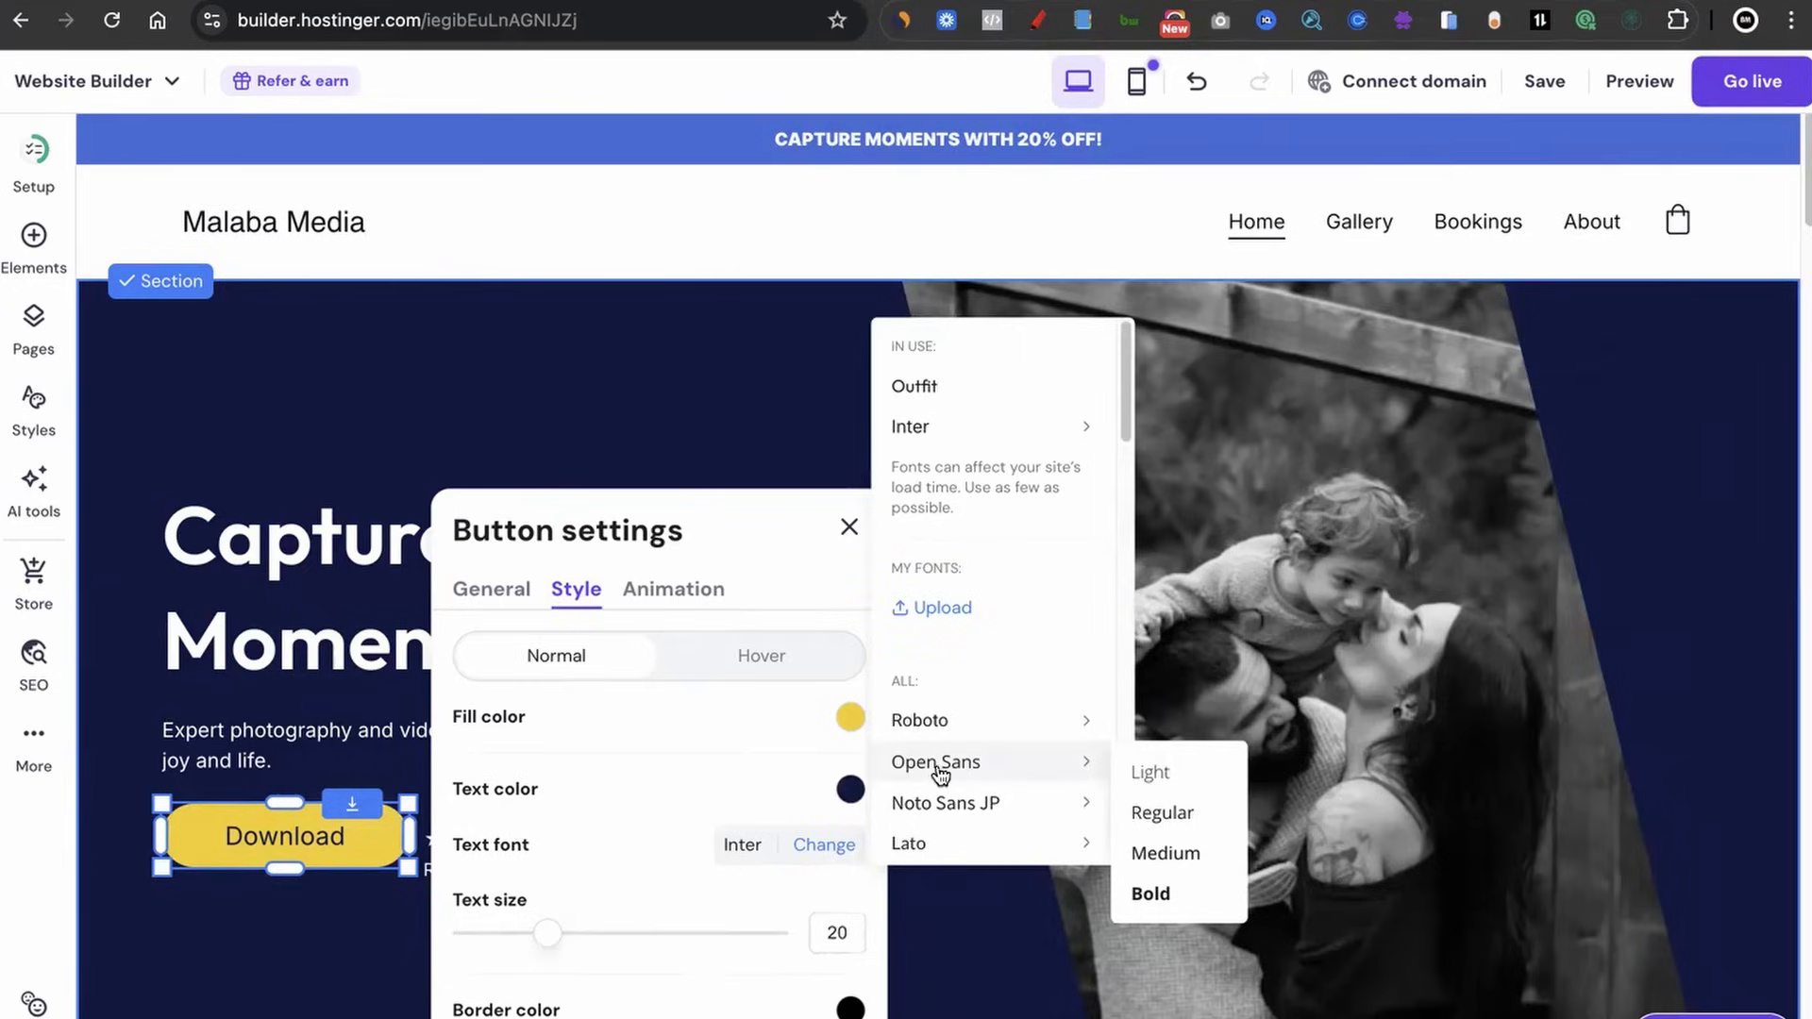
{"action": "left_click", "coordinate": [1199, 856]}
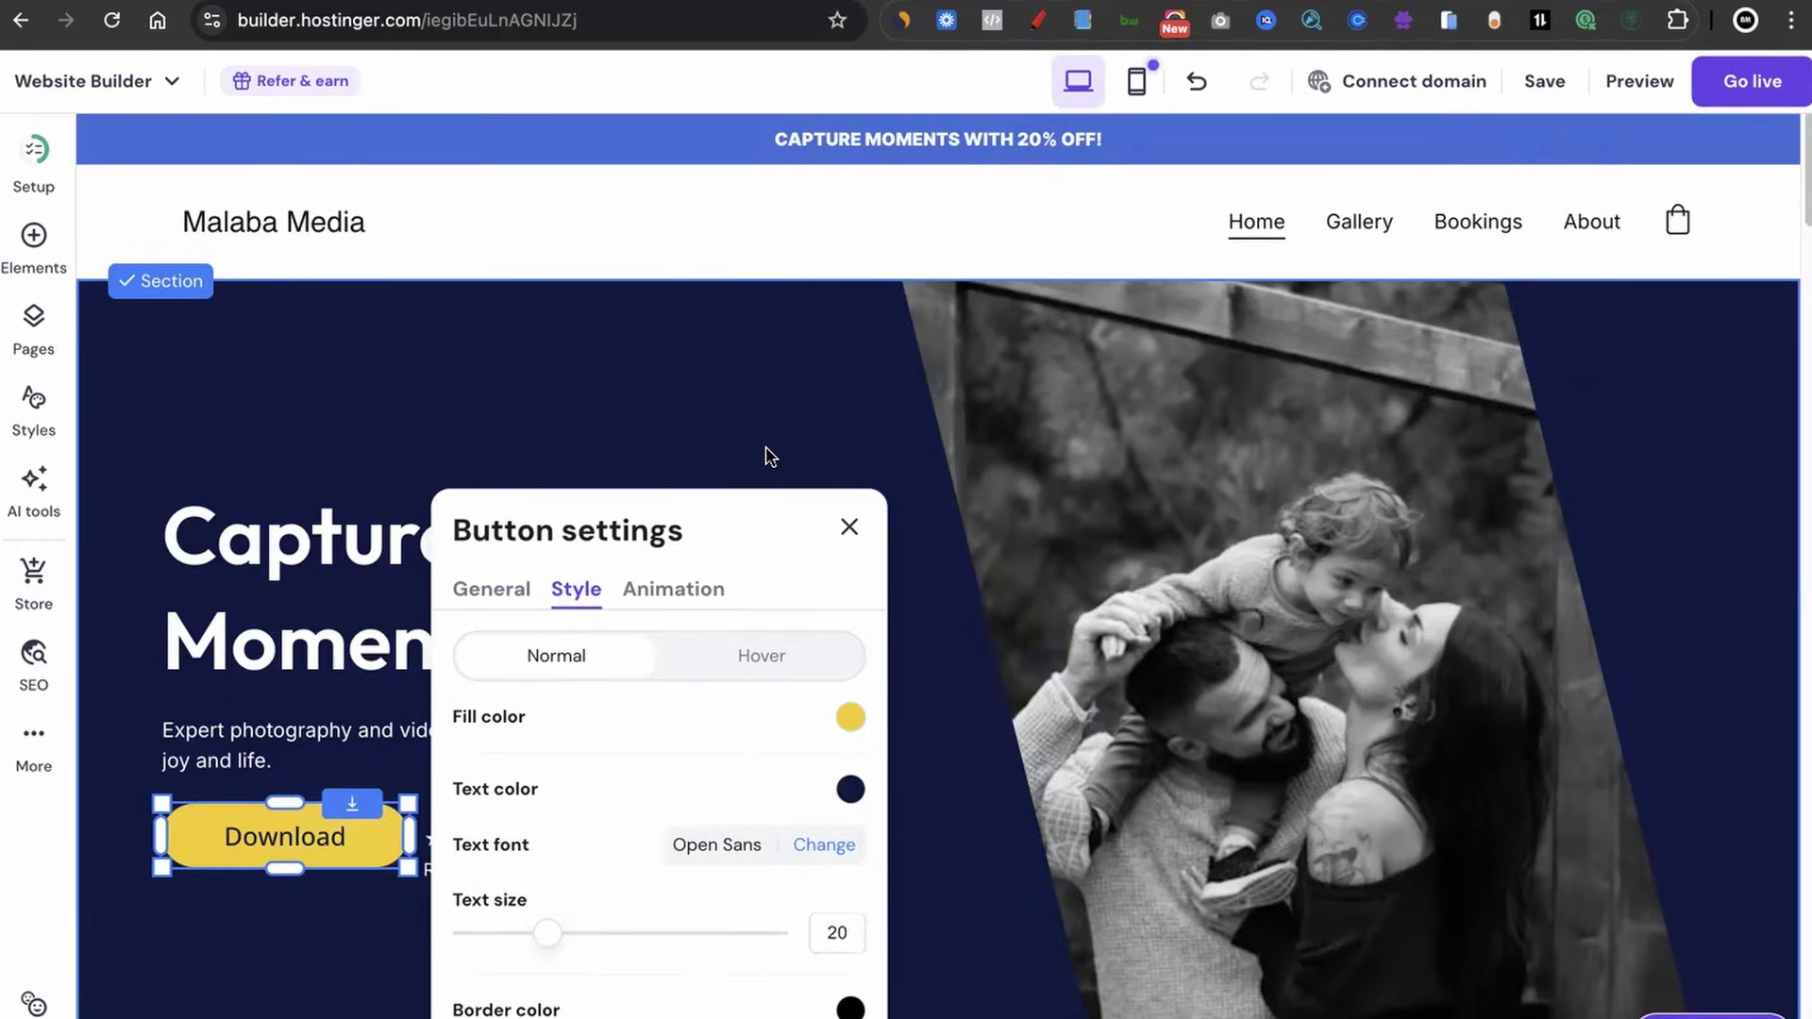
{"action": "left_click", "coordinate": [825, 842]}
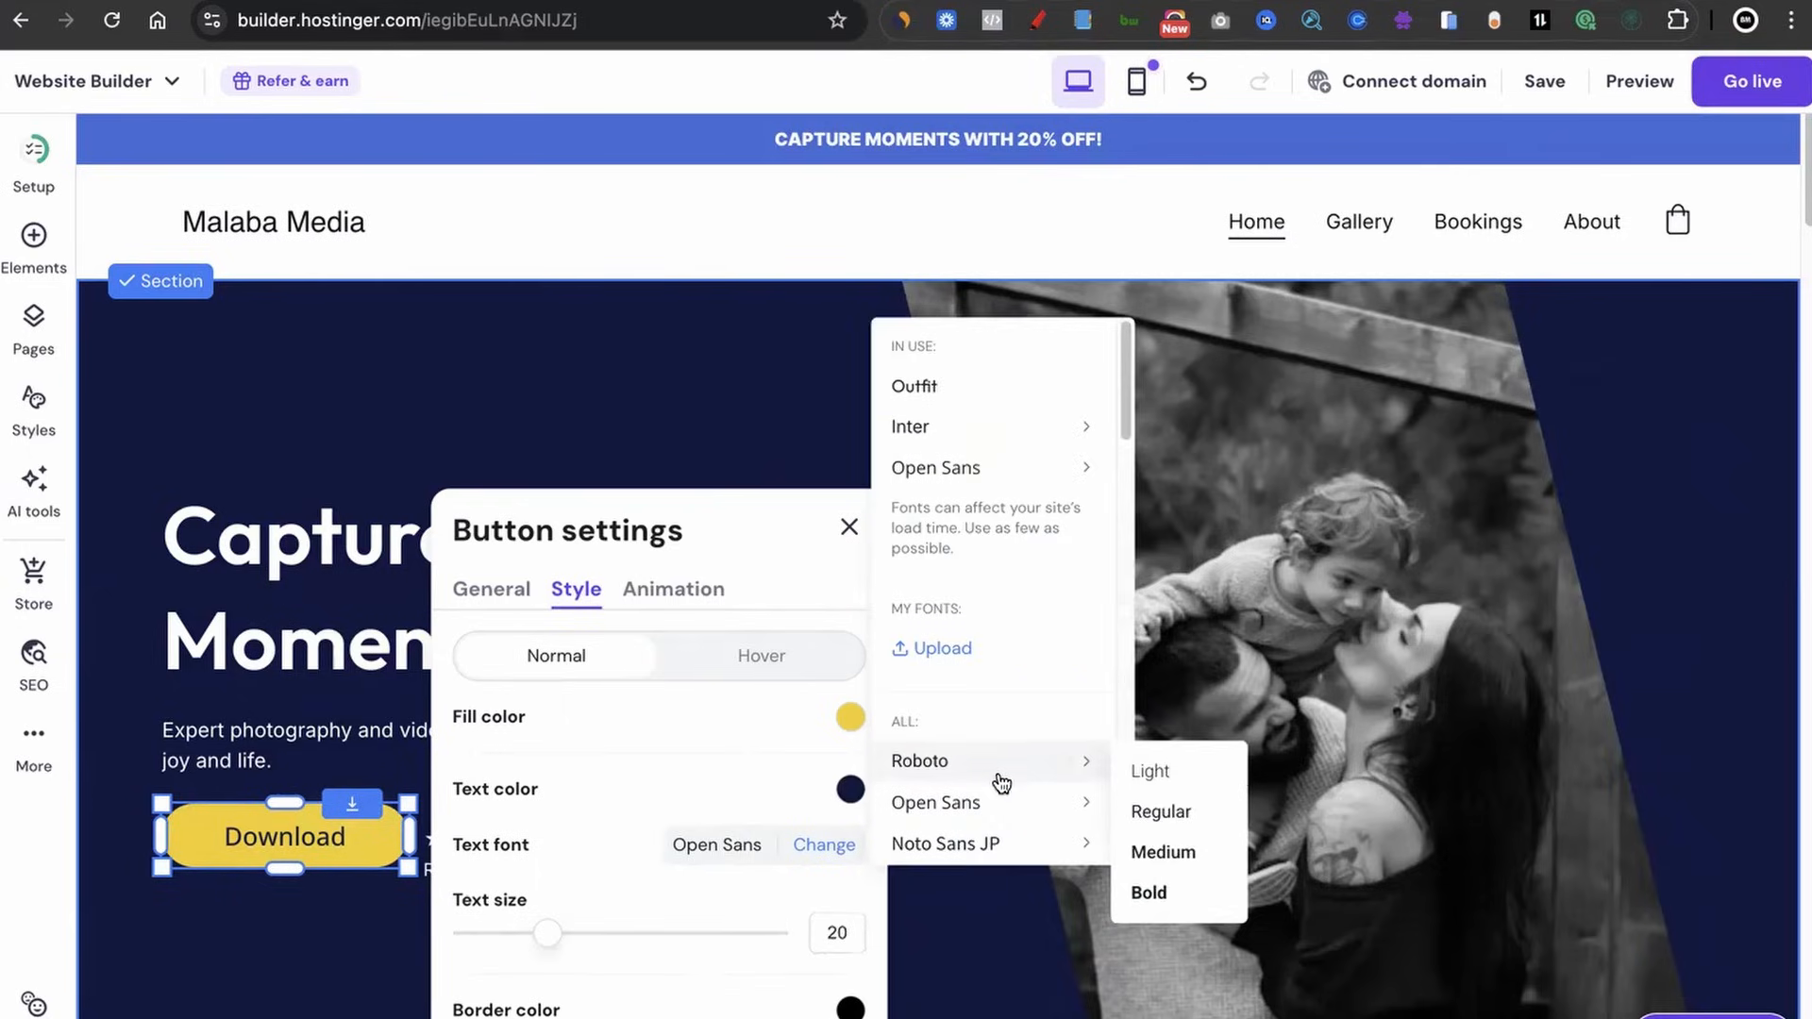
{"action": "mouse_move", "coordinate": [991, 802]}
{"action": "left_click", "coordinate": [1151, 934]}
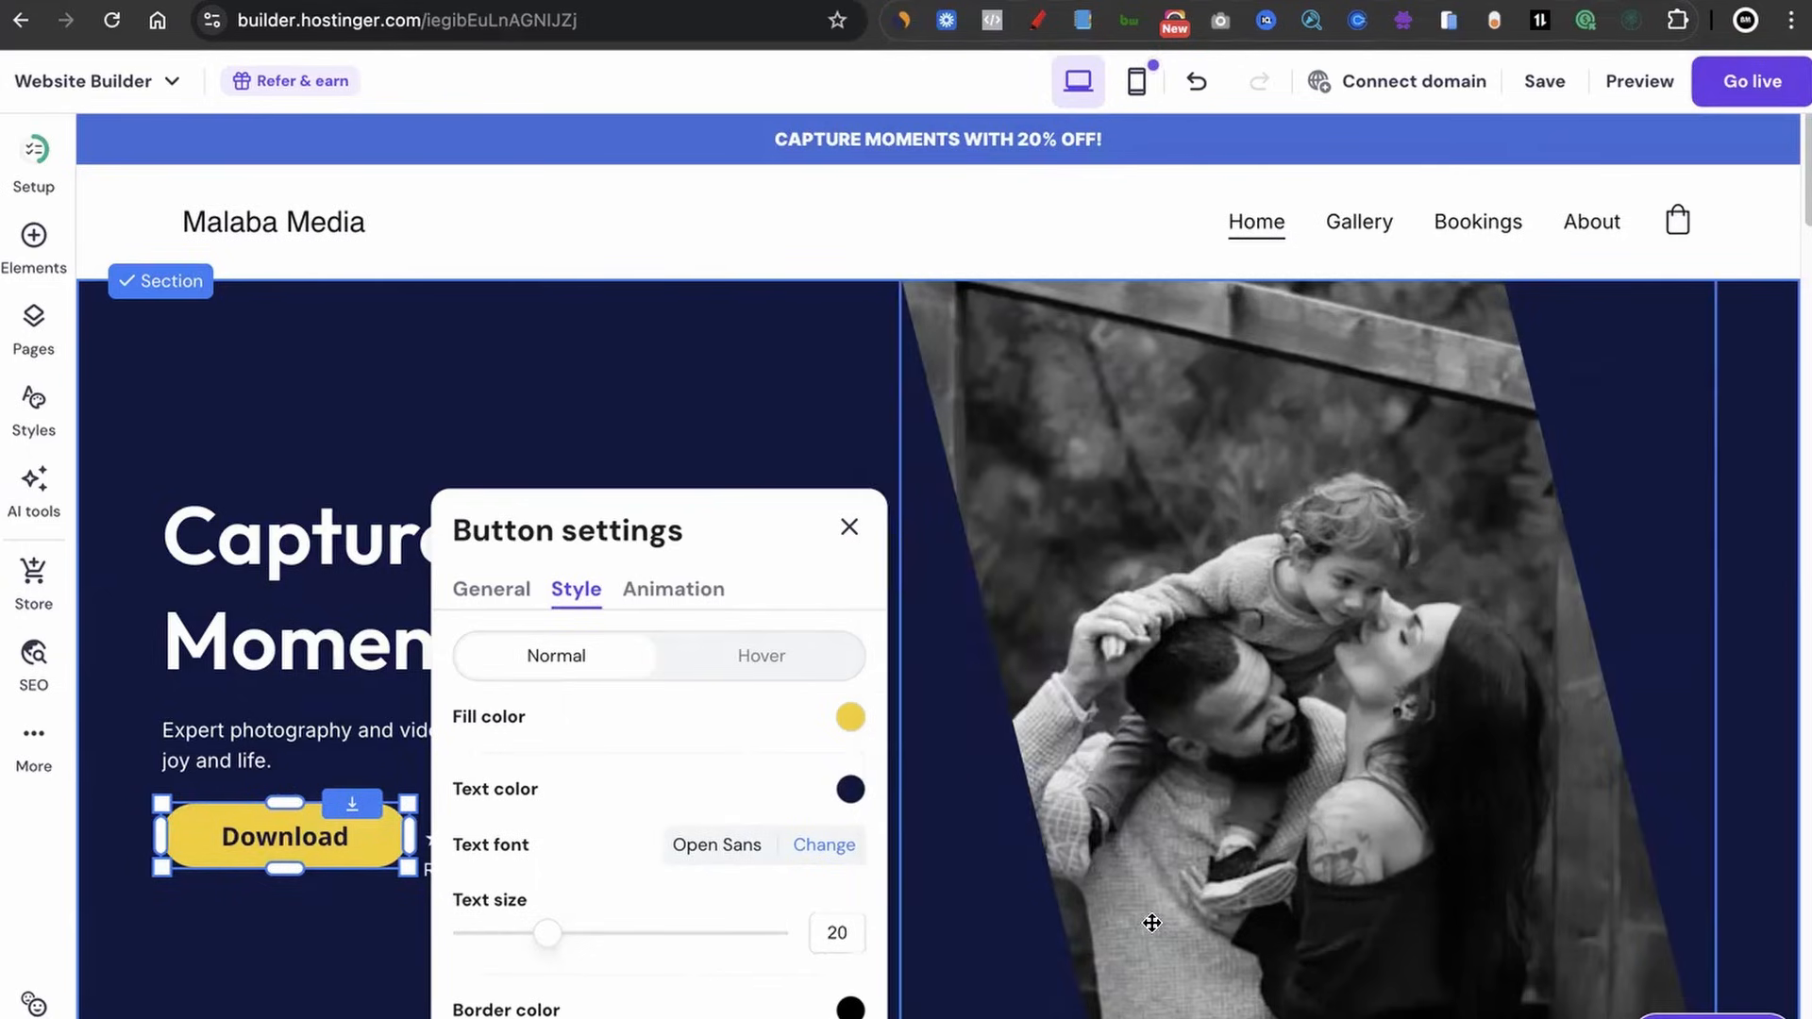
{"action": "left_click", "coordinate": [327, 958]}
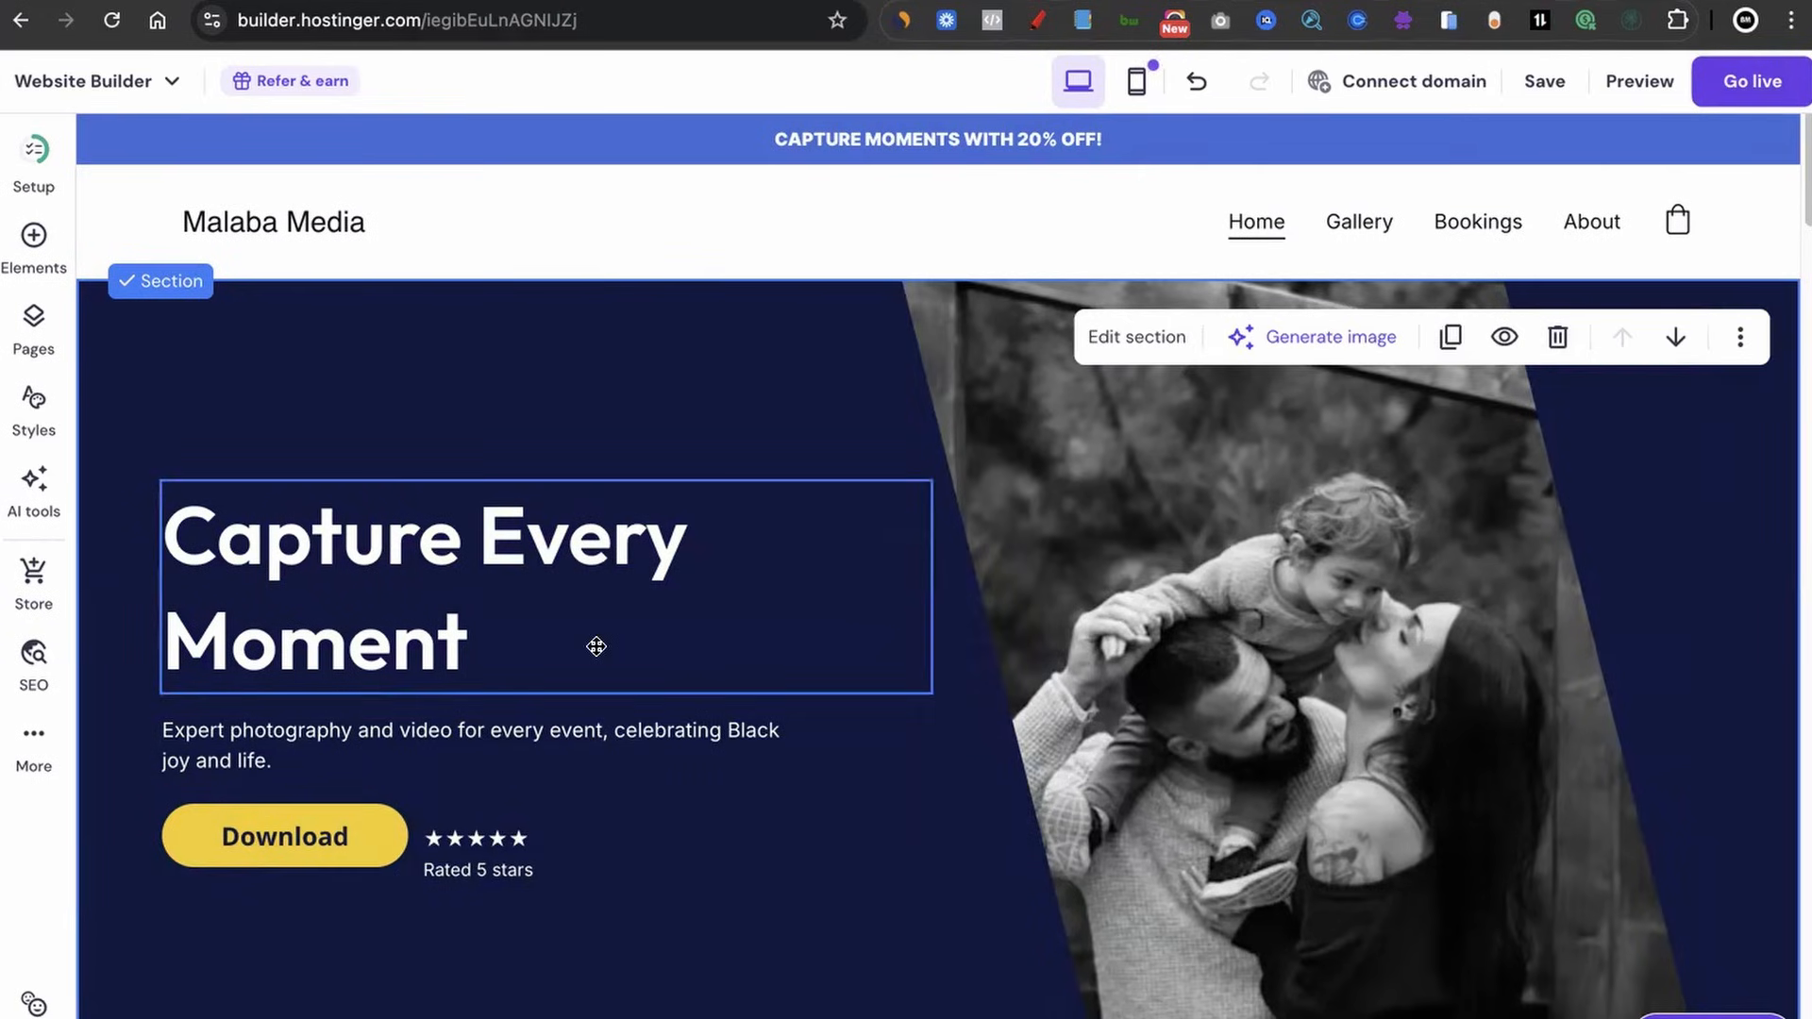
- Open the image replacement for the hero's family photo and switch to the free stock images
{"action": "scroll", "coordinate": [597, 647], "scroll_direction": "down", "scroll_amount": 1}
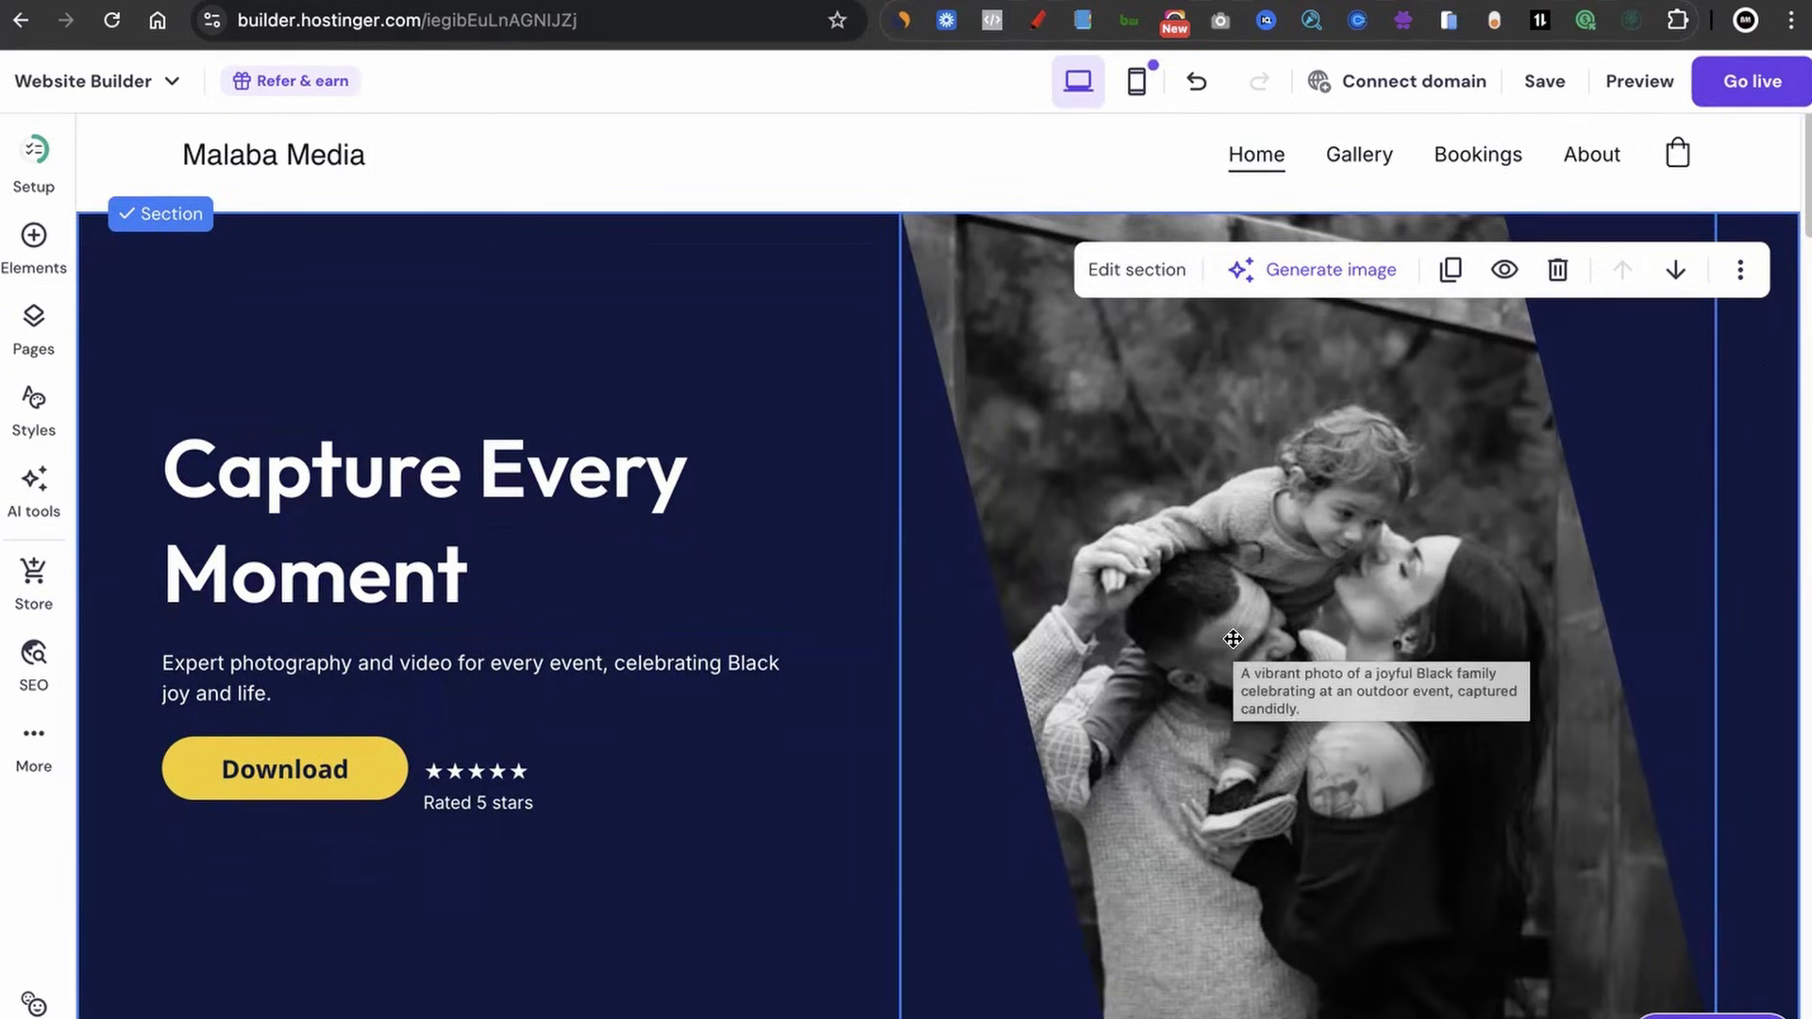
{"action": "scroll", "coordinate": [1232, 639], "scroll_direction": "up", "scroll_amount": 1}
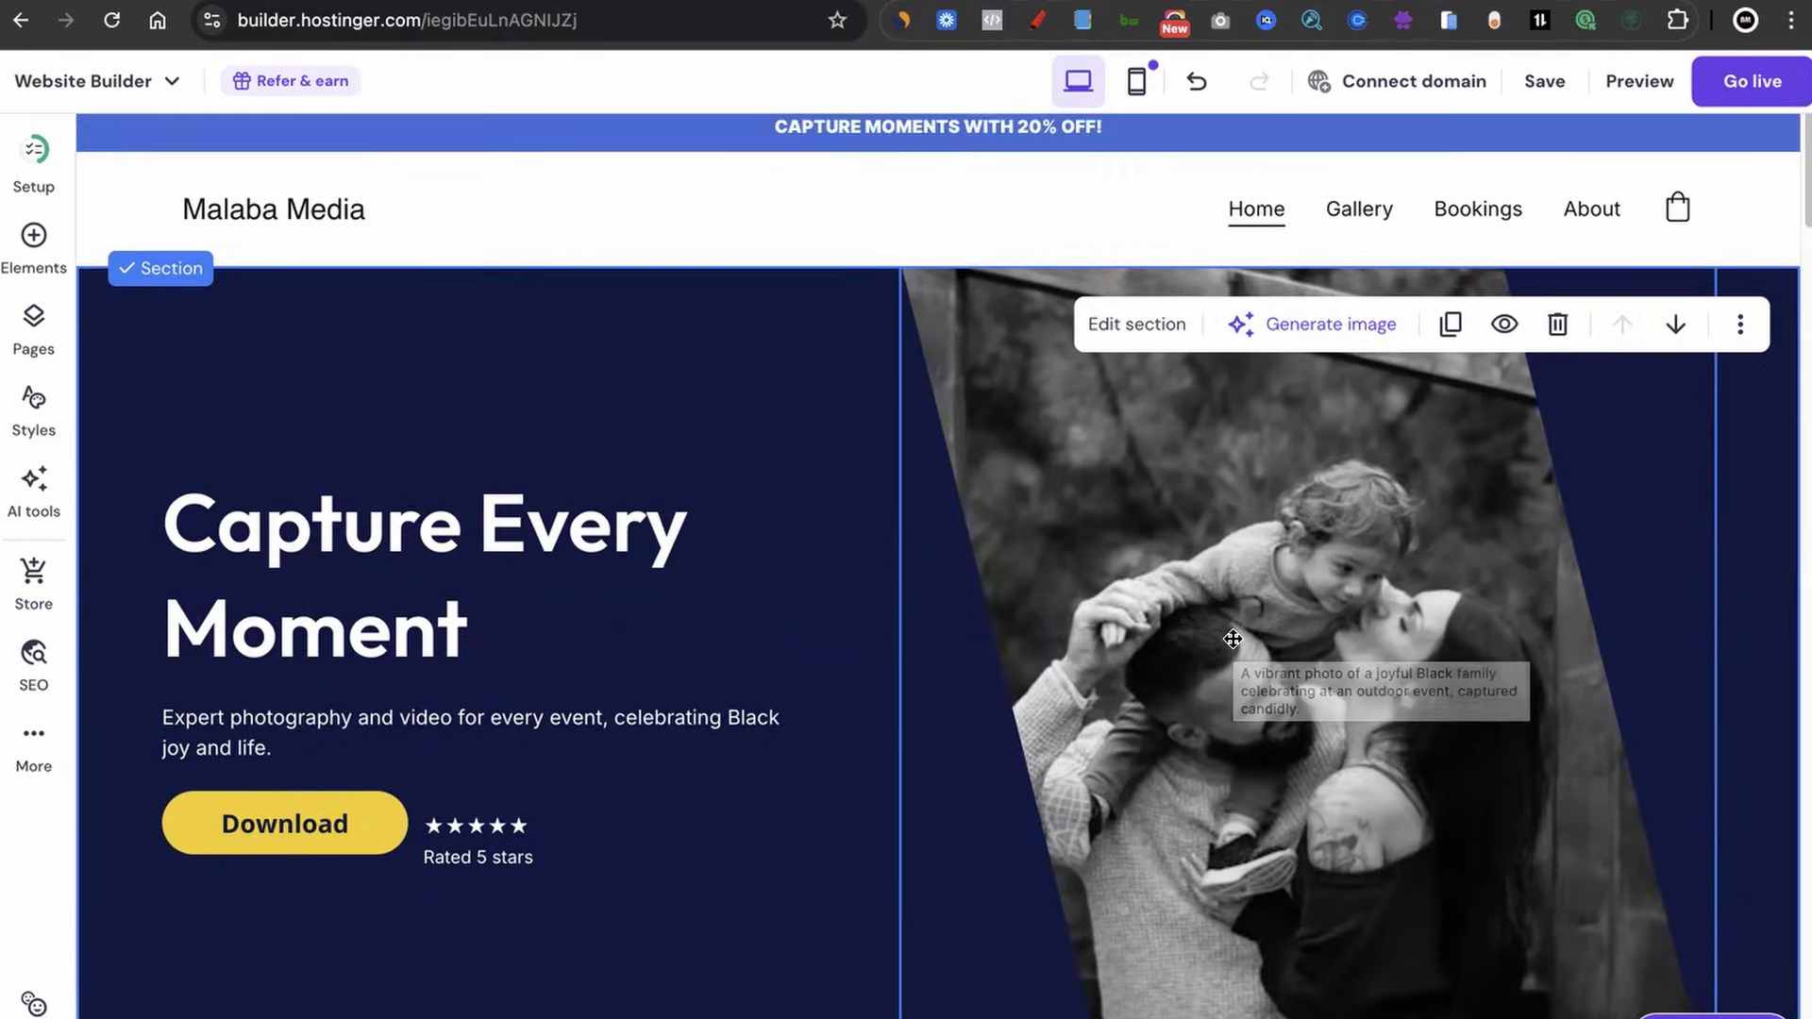
{"action": "double_click", "coordinate": [1294, 507]}
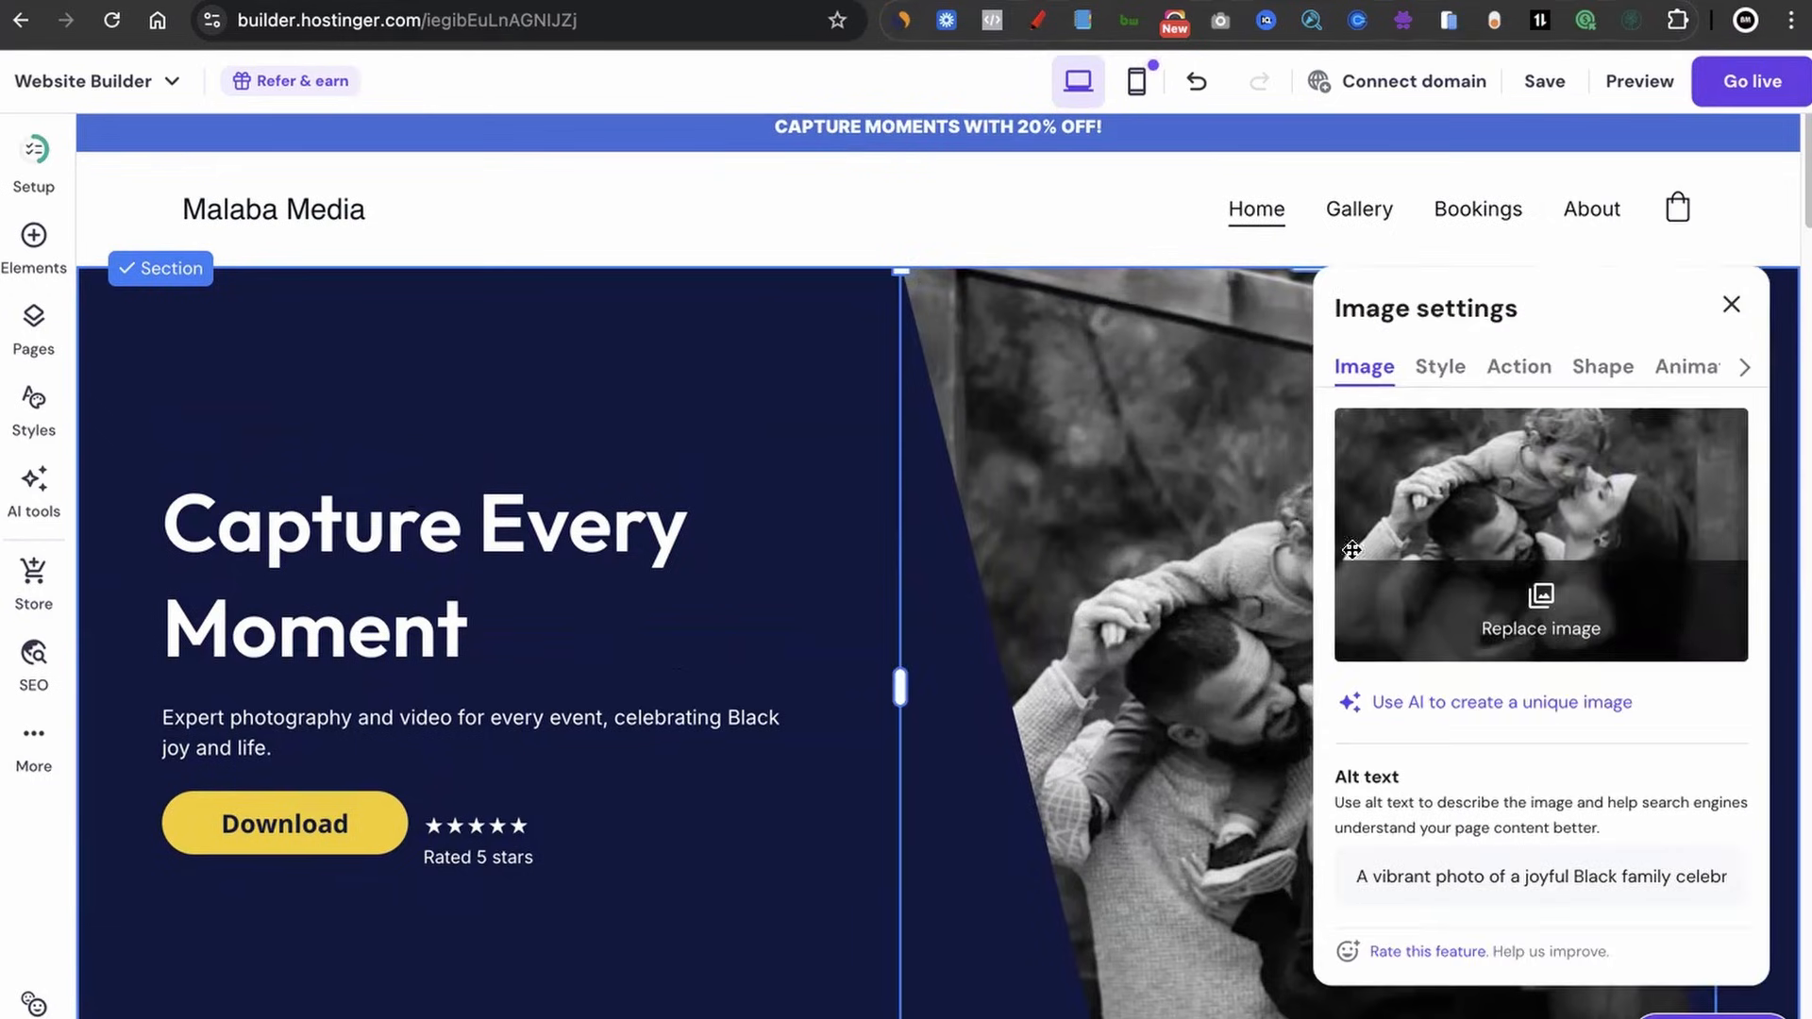
{"action": "left_click", "coordinate": [1538, 630]}
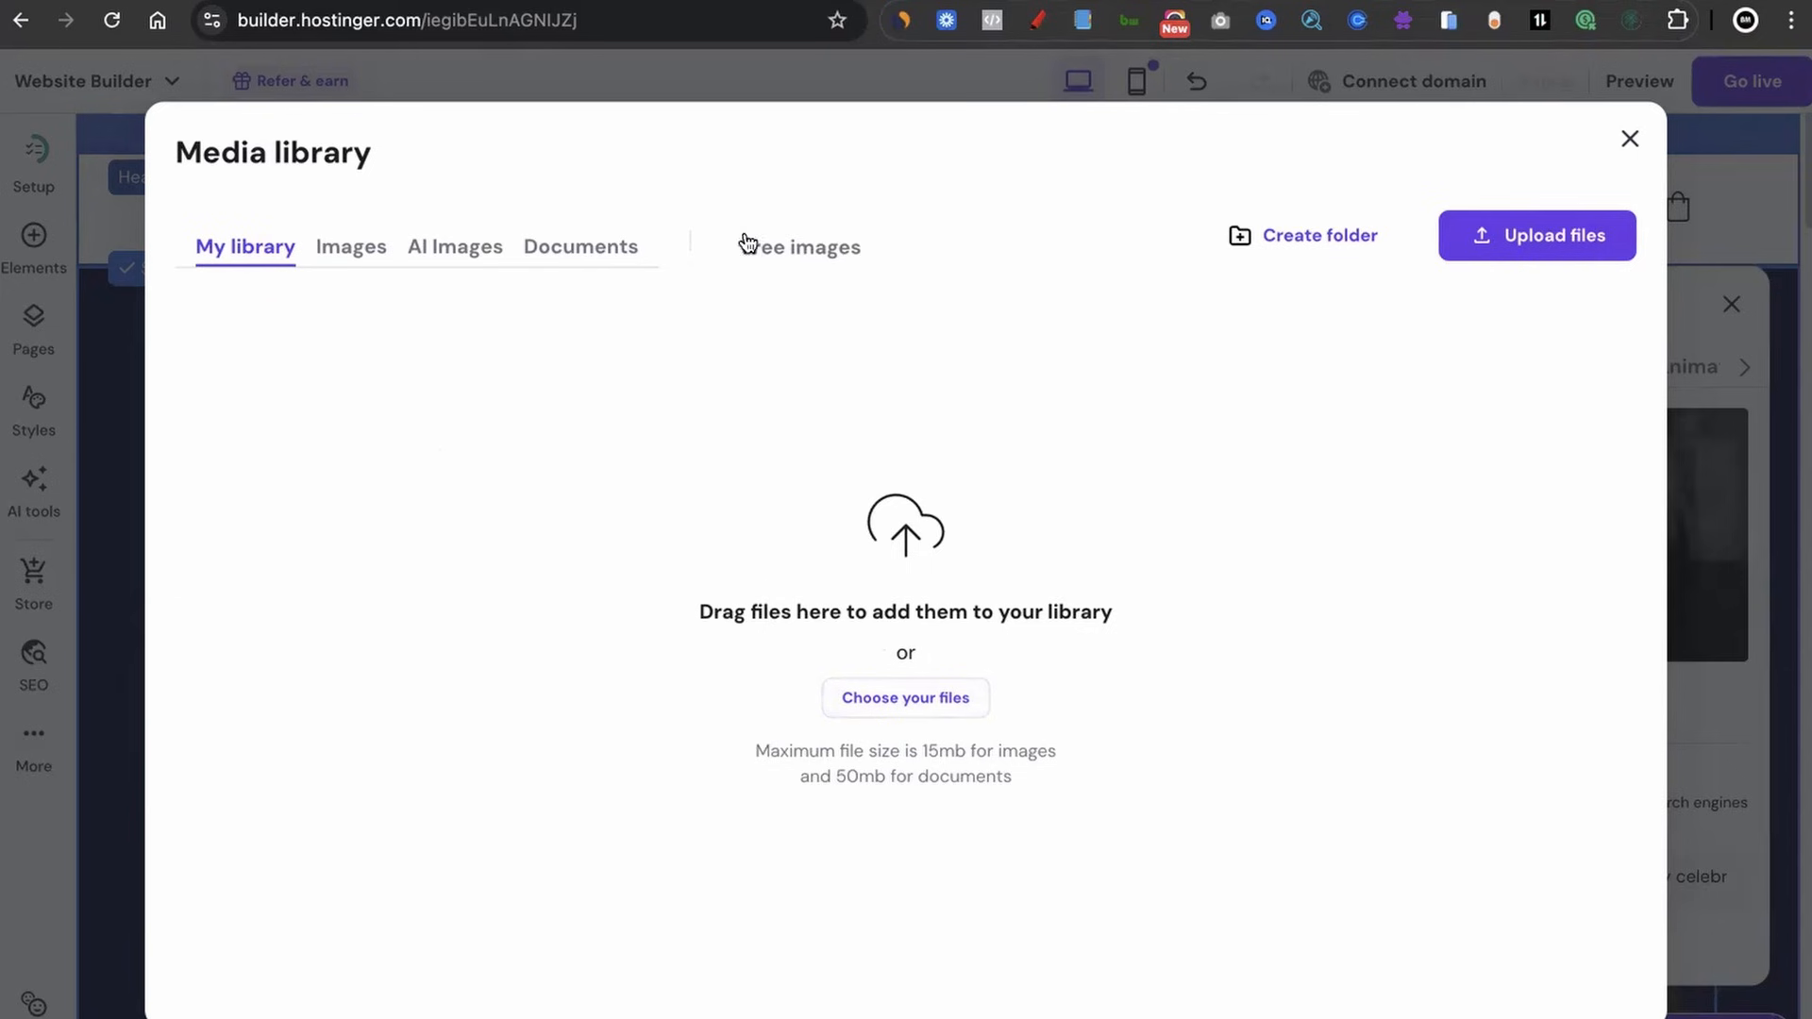
{"action": "left_click", "coordinate": [803, 257]}
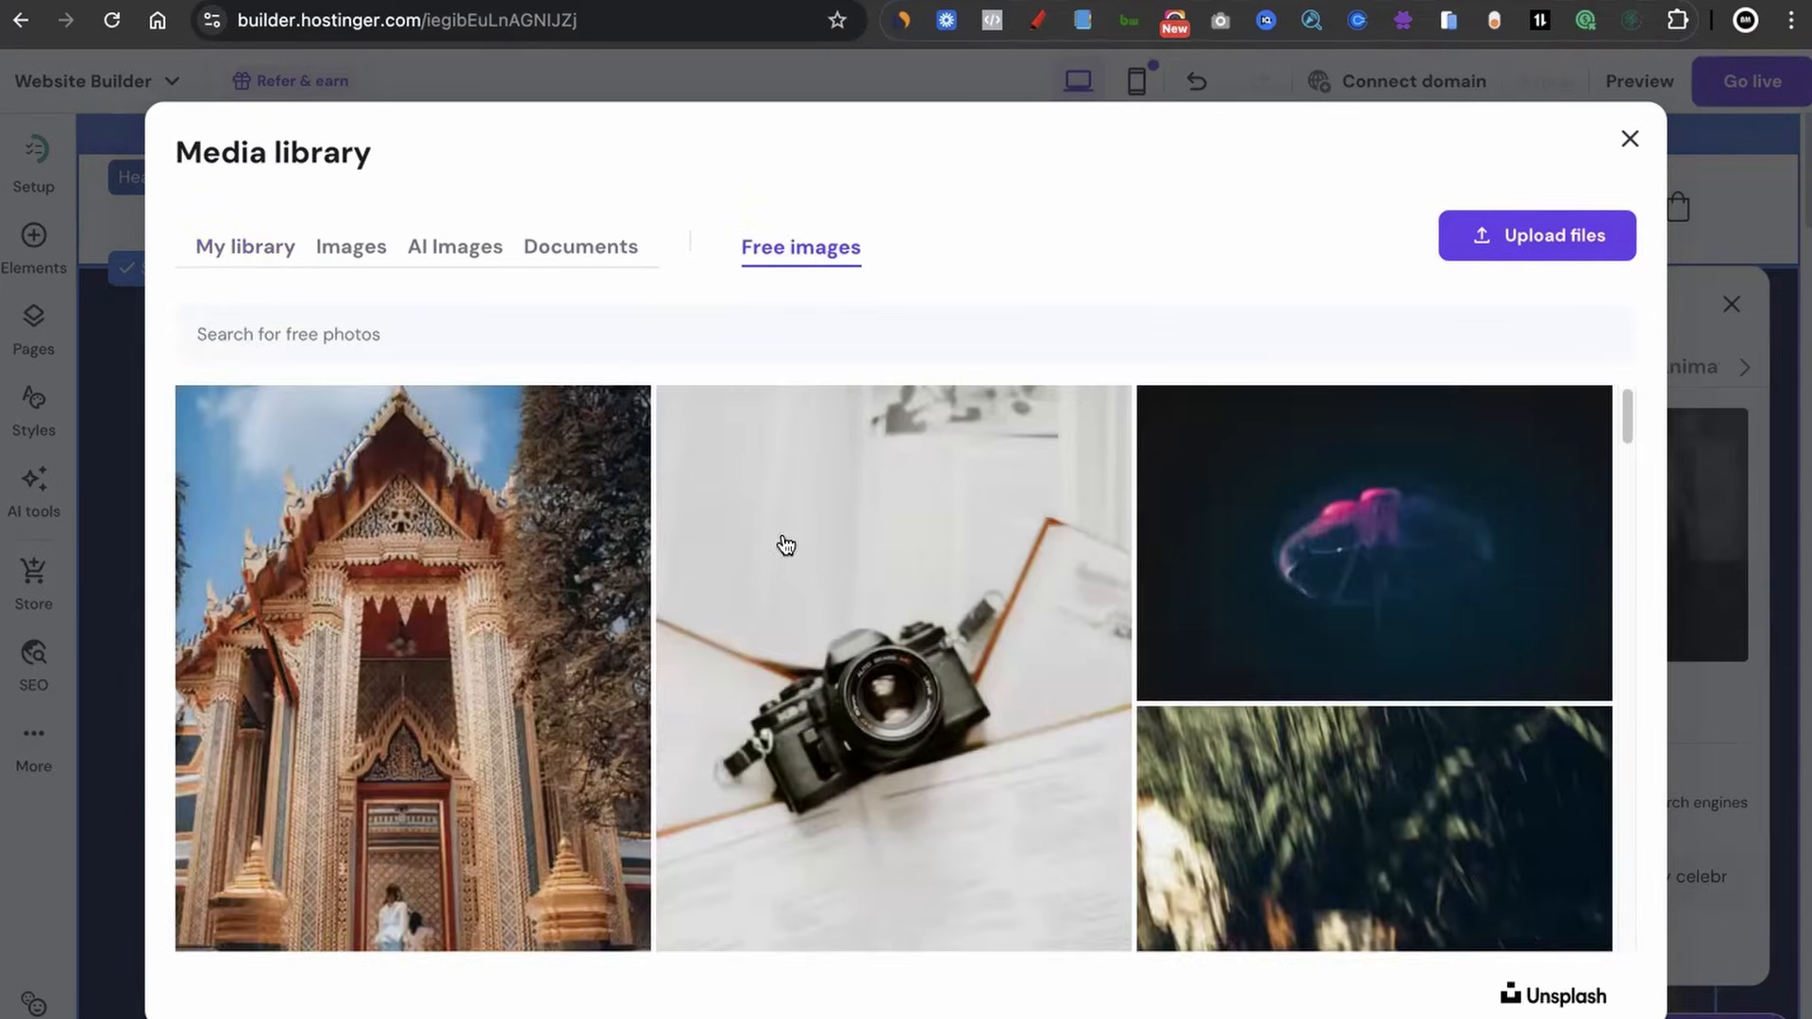
- Search the free photos for "people getting married", then refine the search to "black people getting married"
{"action": "left_click", "coordinate": [686, 339]}
{"action": "type", "text": "people getting married"}
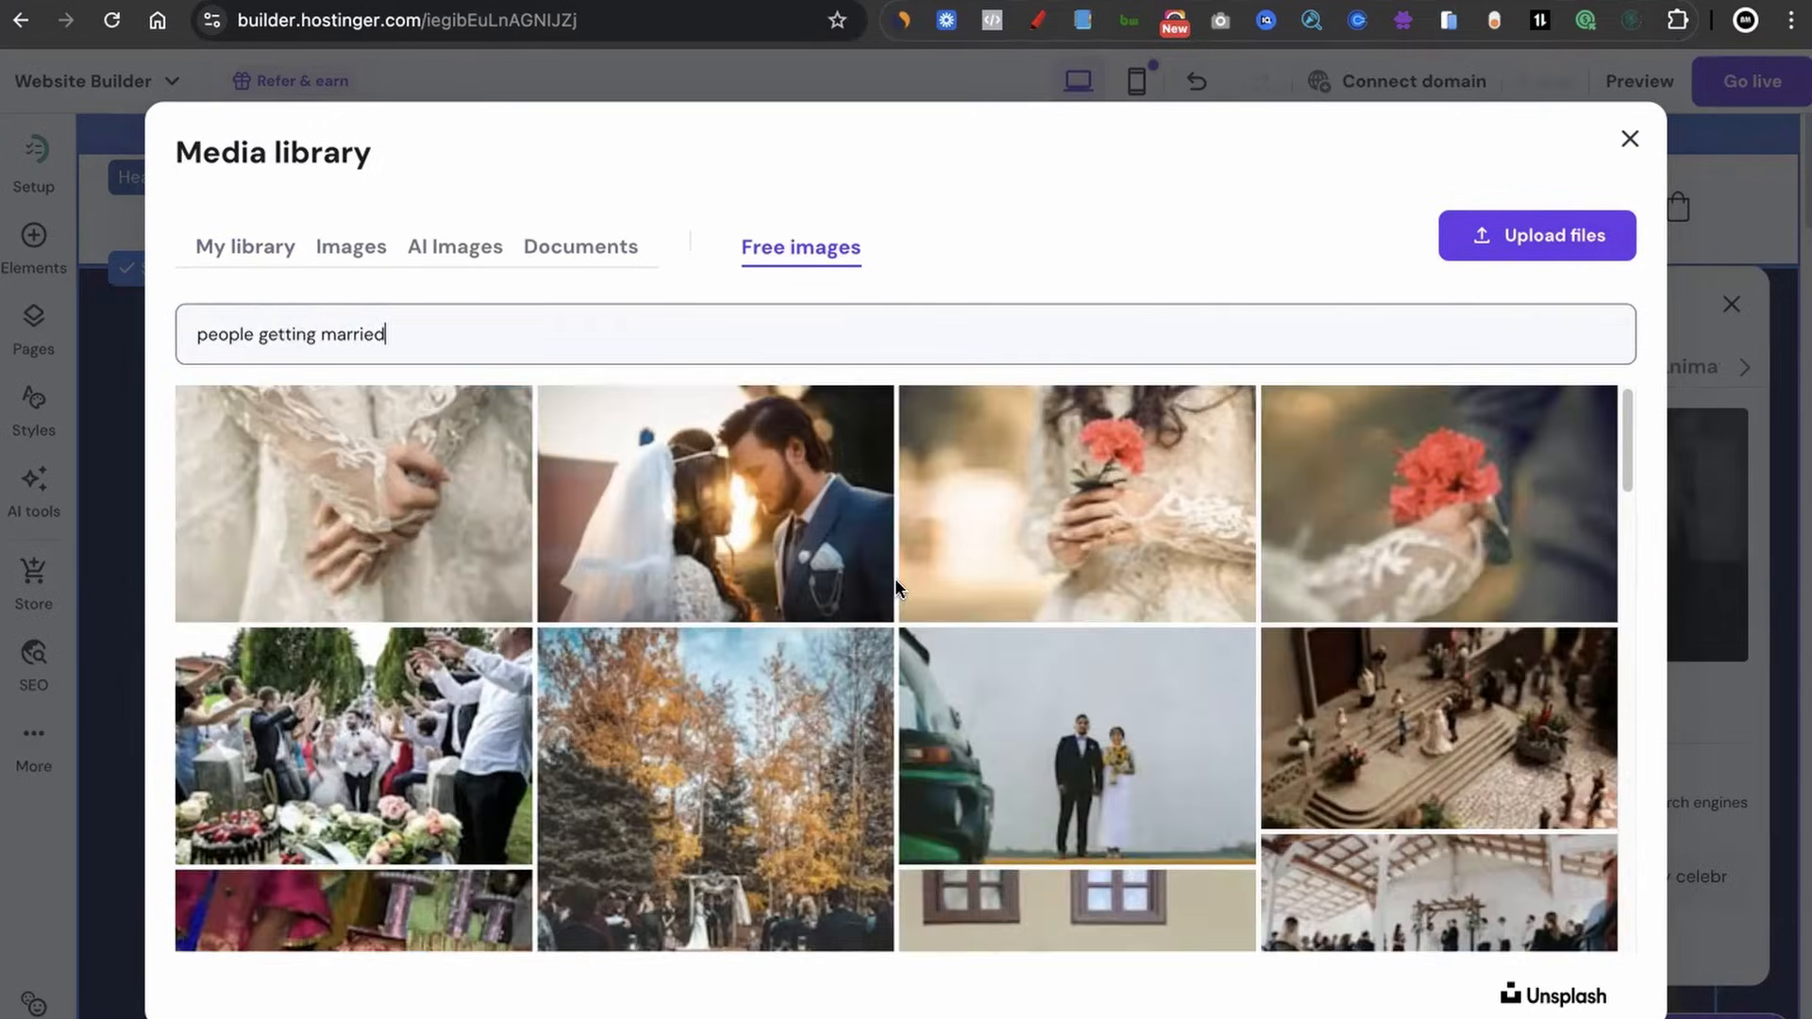
{"action": "scroll", "coordinate": [895, 578], "scroll_direction": "down", "scroll_amount": 1}
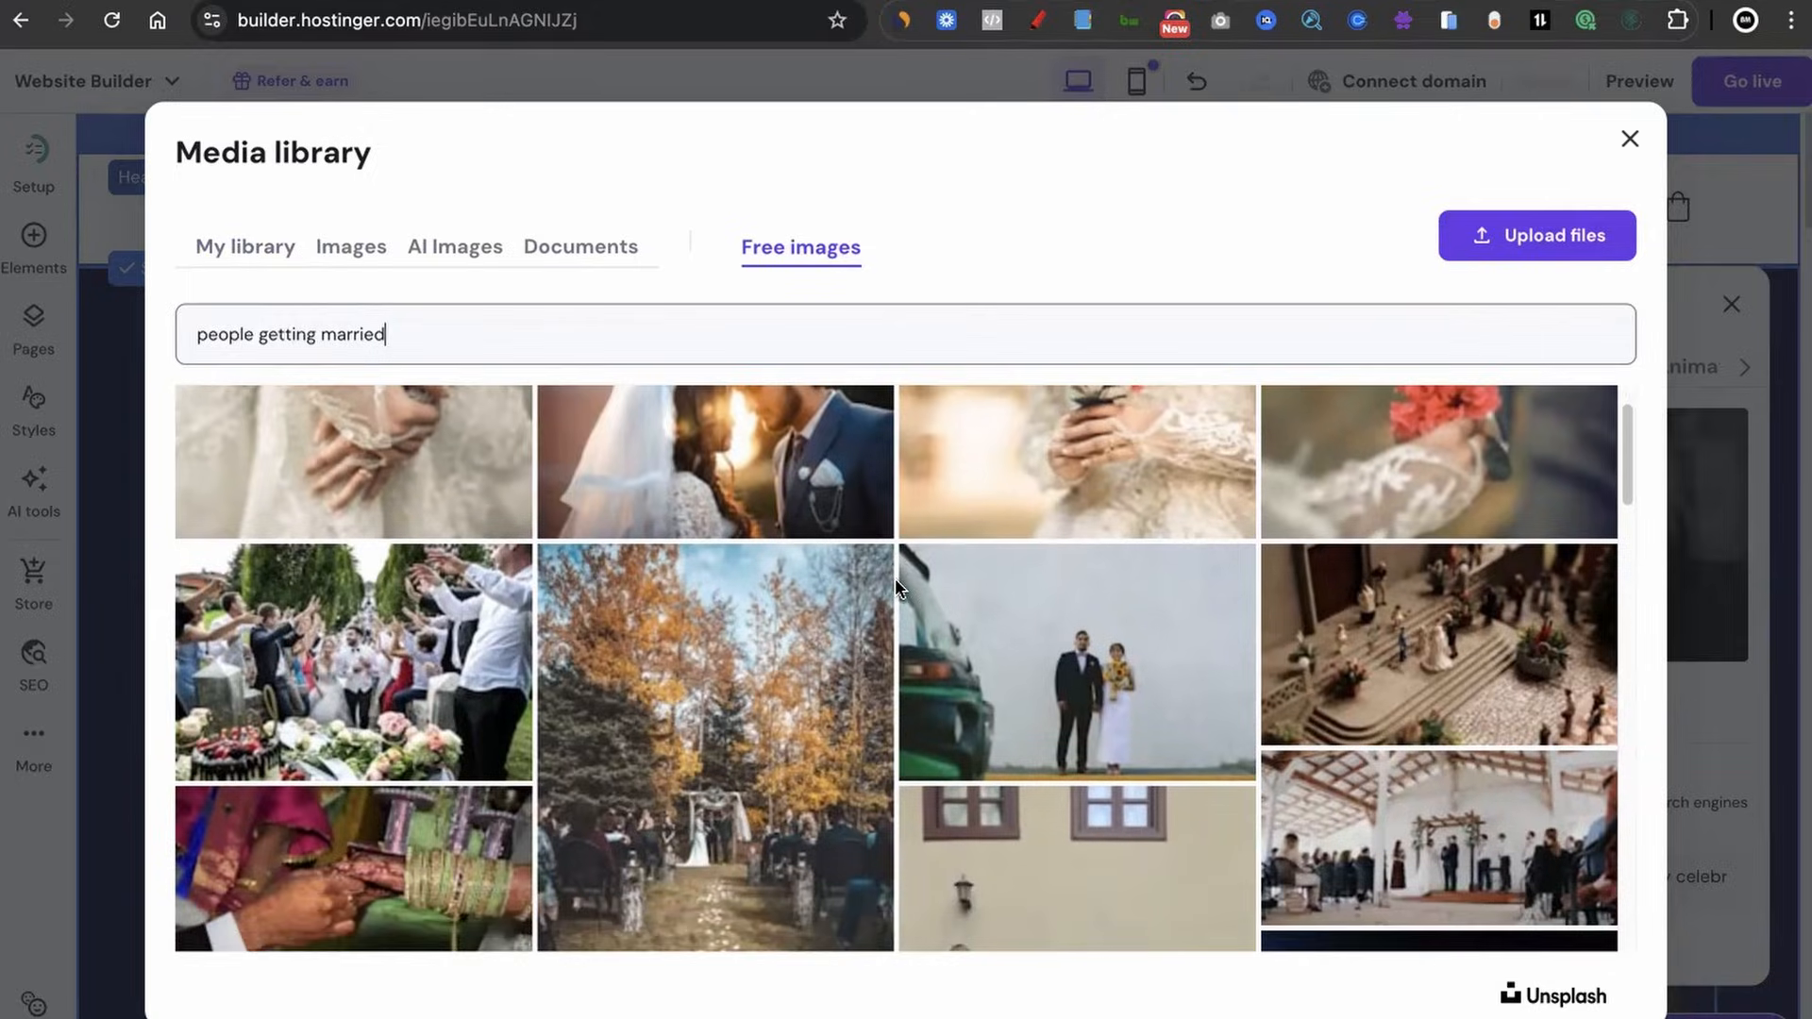
{"action": "key", "text": "super+Left"}
{"action": "type", "text": "black"}
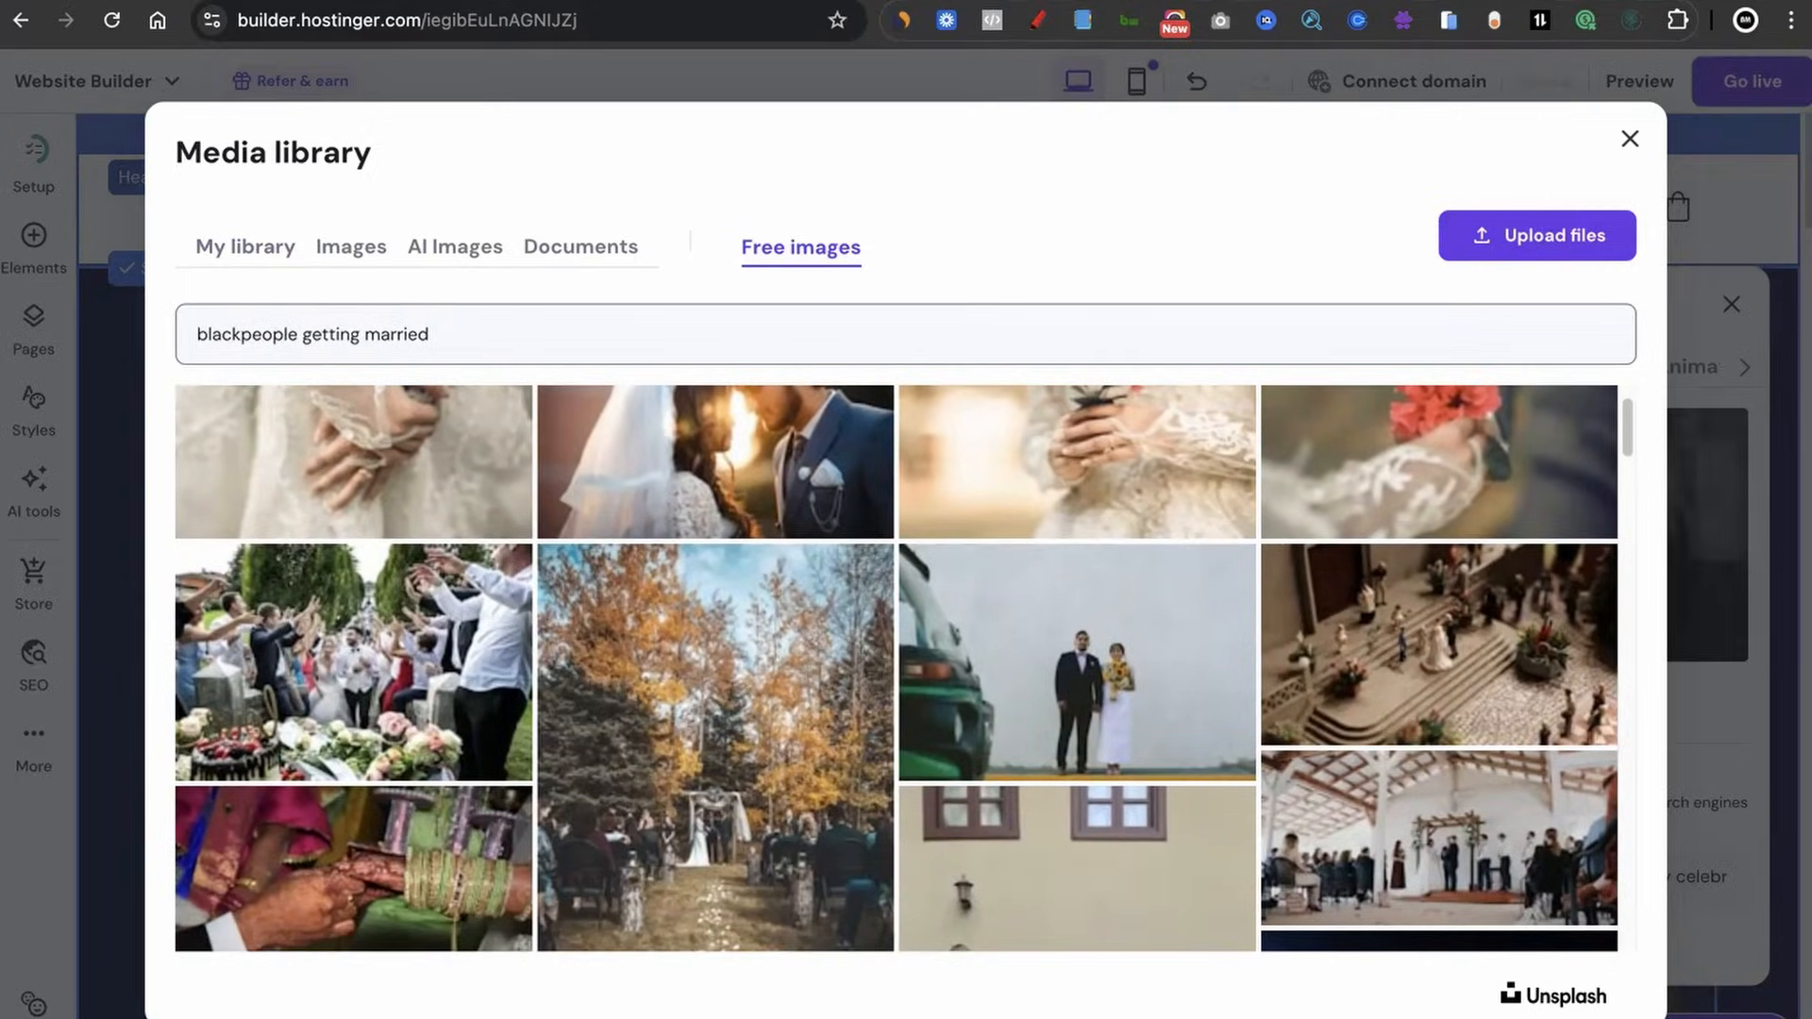
{"action": "key", "text": "Return"}
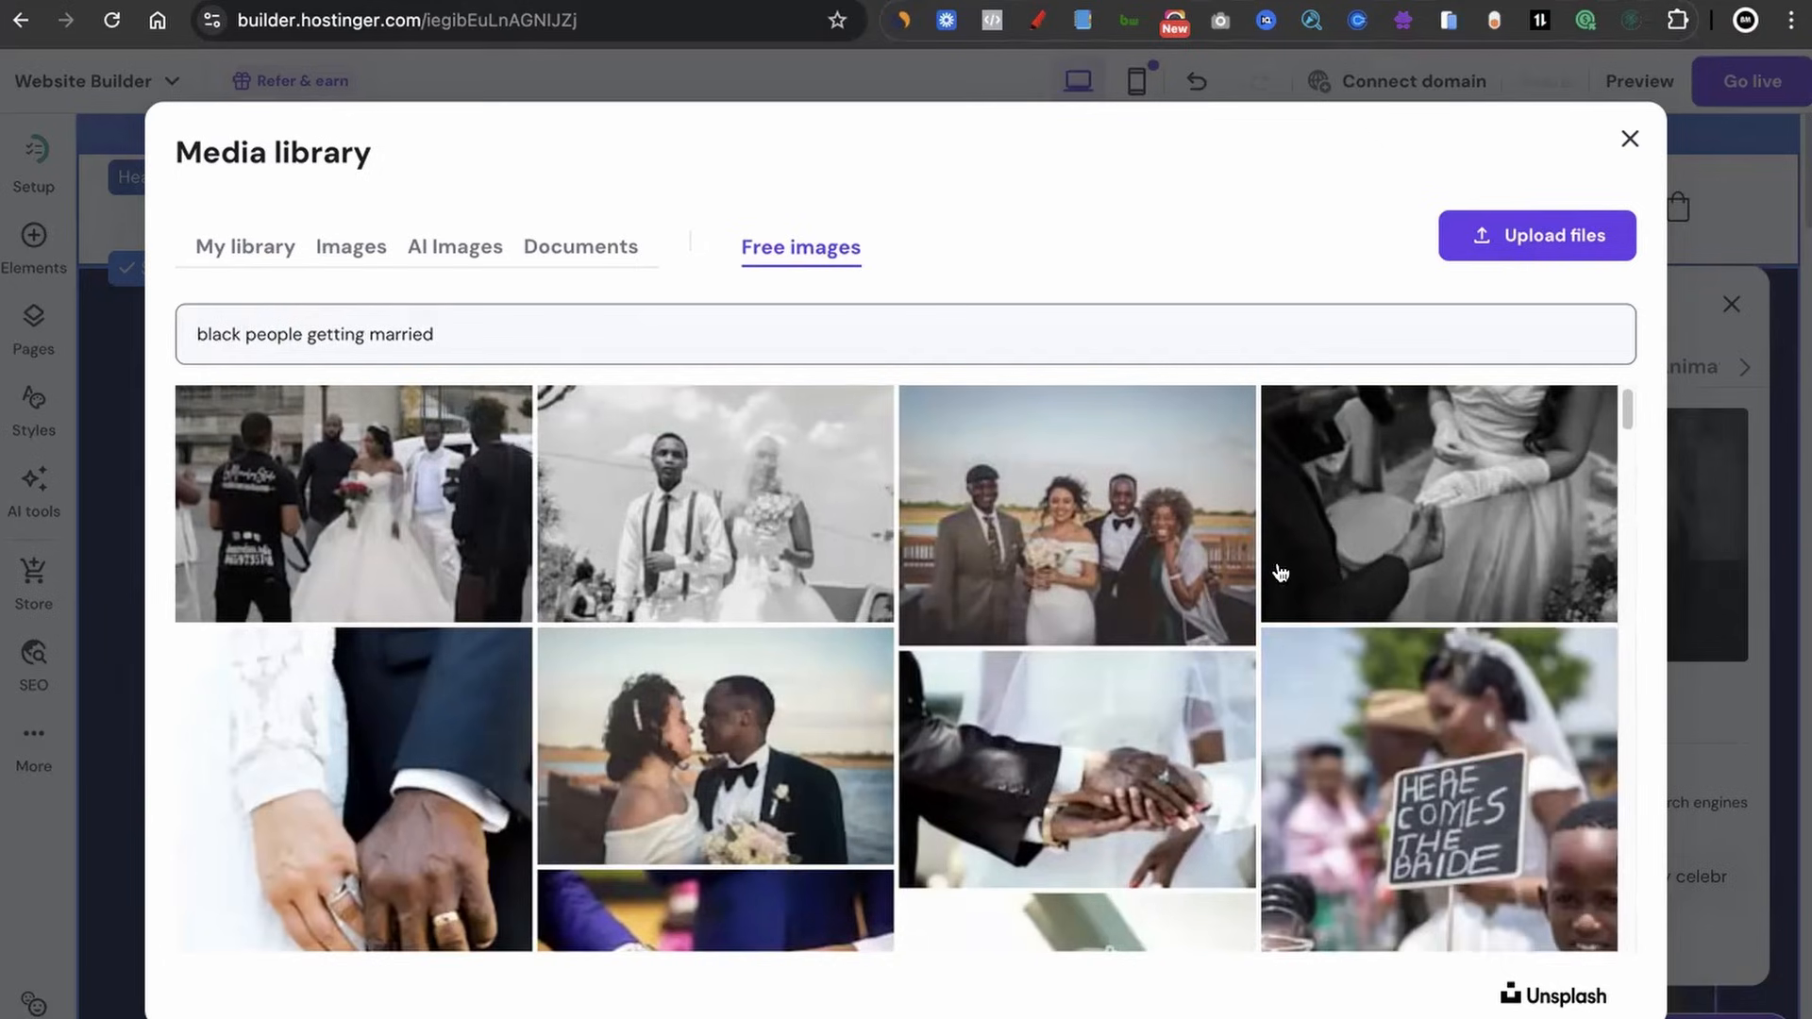
- Replace the hero photo with the stock picture of the veiled bride holding a bouquet and close the image settings
{"action": "scroll", "coordinate": [1281, 573], "scroll_direction": "down", "scroll_amount": 3}
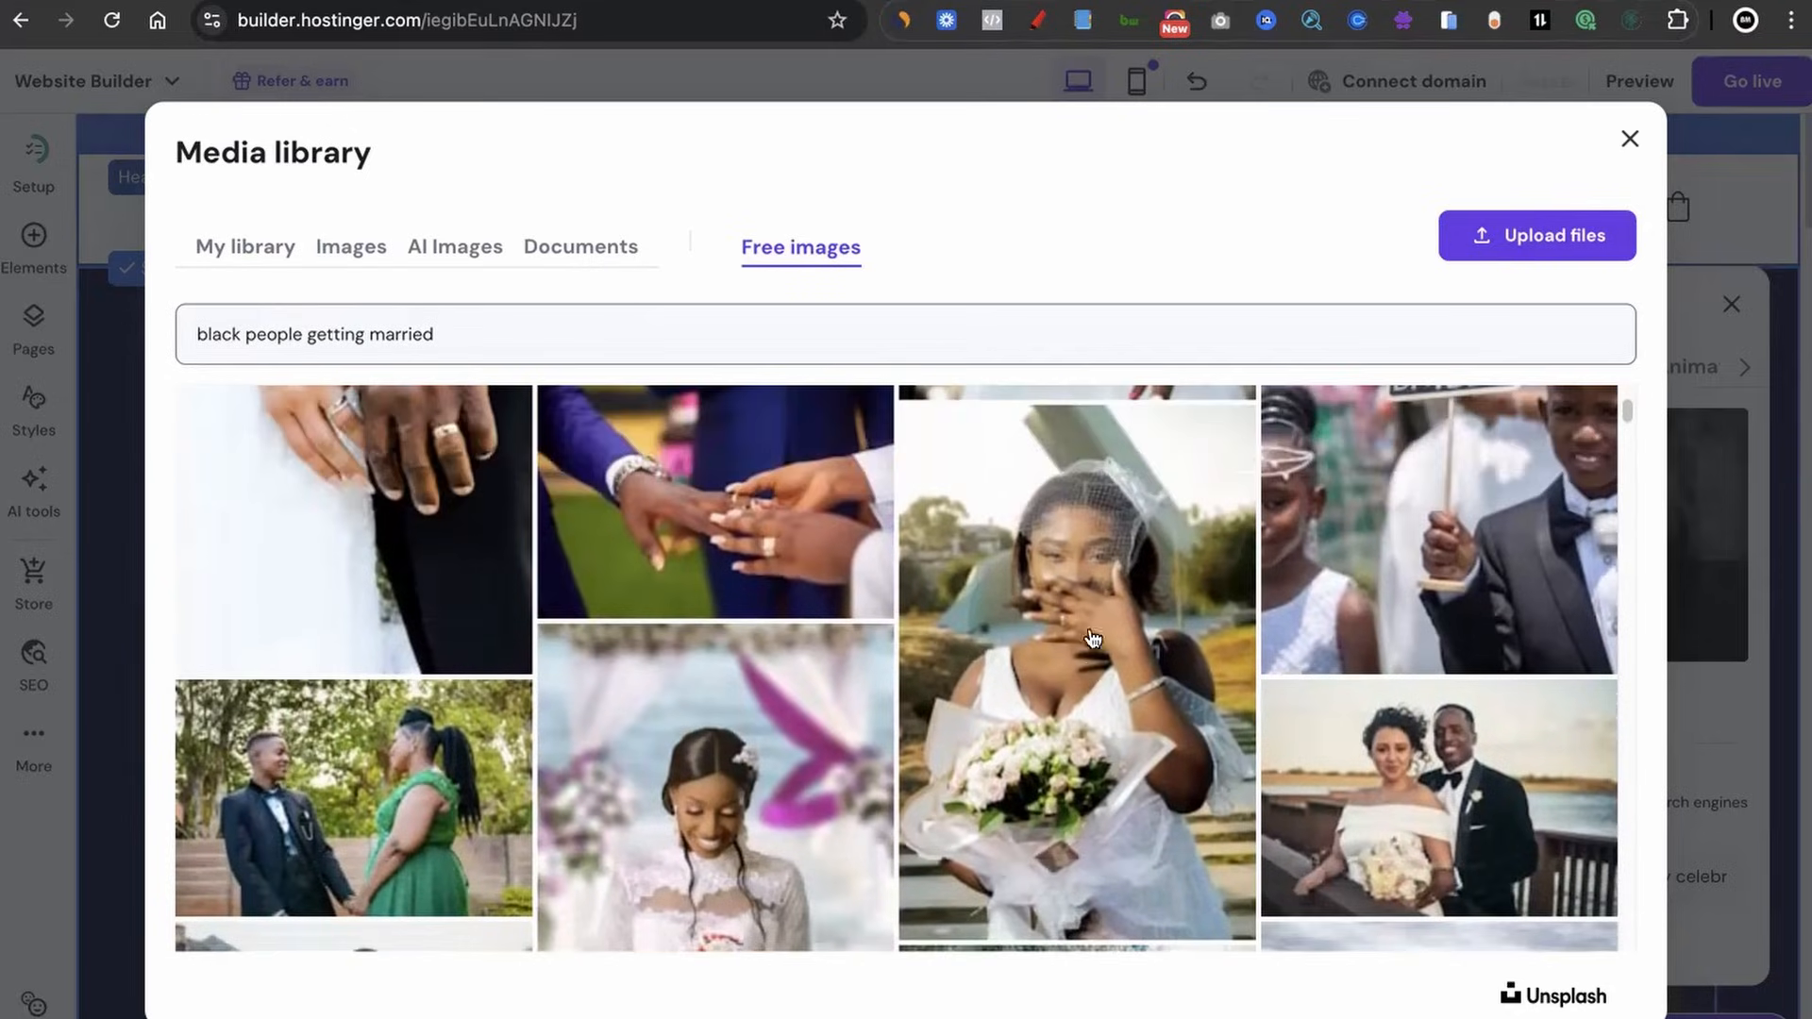
{"action": "left_click", "coordinate": [1092, 665]}
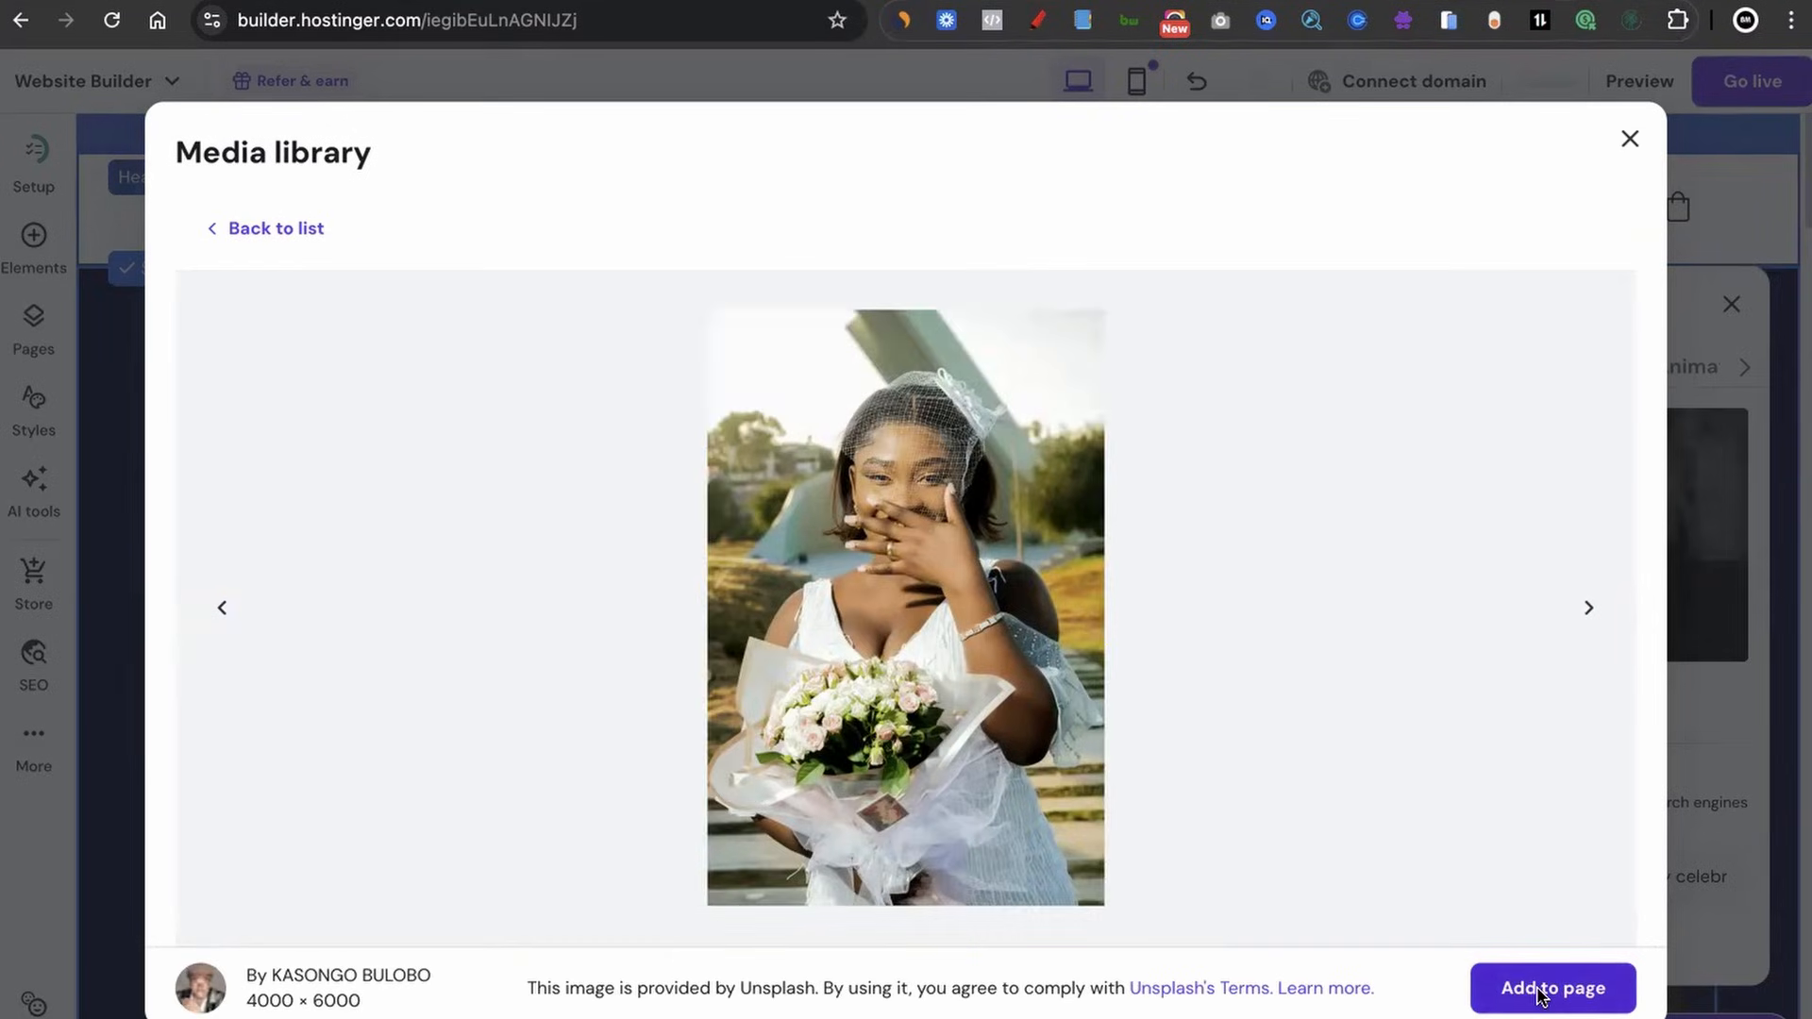
{"action": "left_click", "coordinate": [1547, 988]}
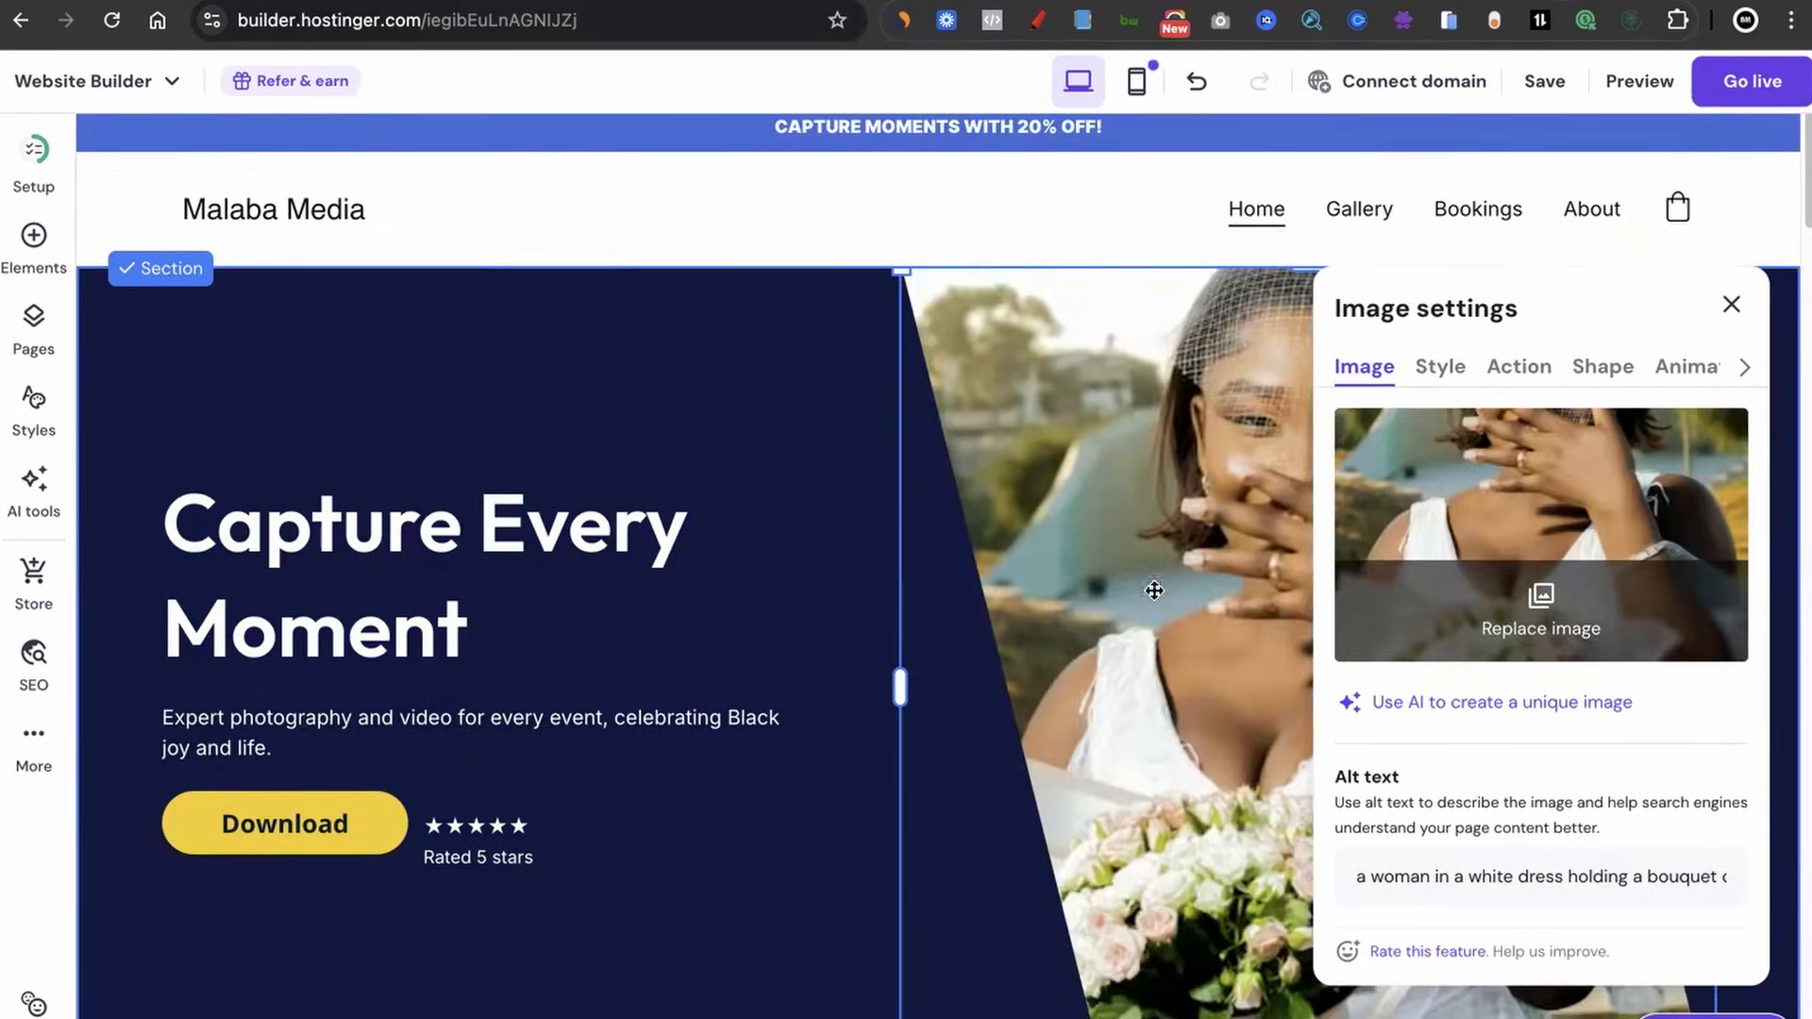
{"action": "left_click", "coordinate": [1032, 575]}
{"action": "left_click", "coordinate": [1033, 576]}
{"action": "left_click", "coordinate": [987, 710]}
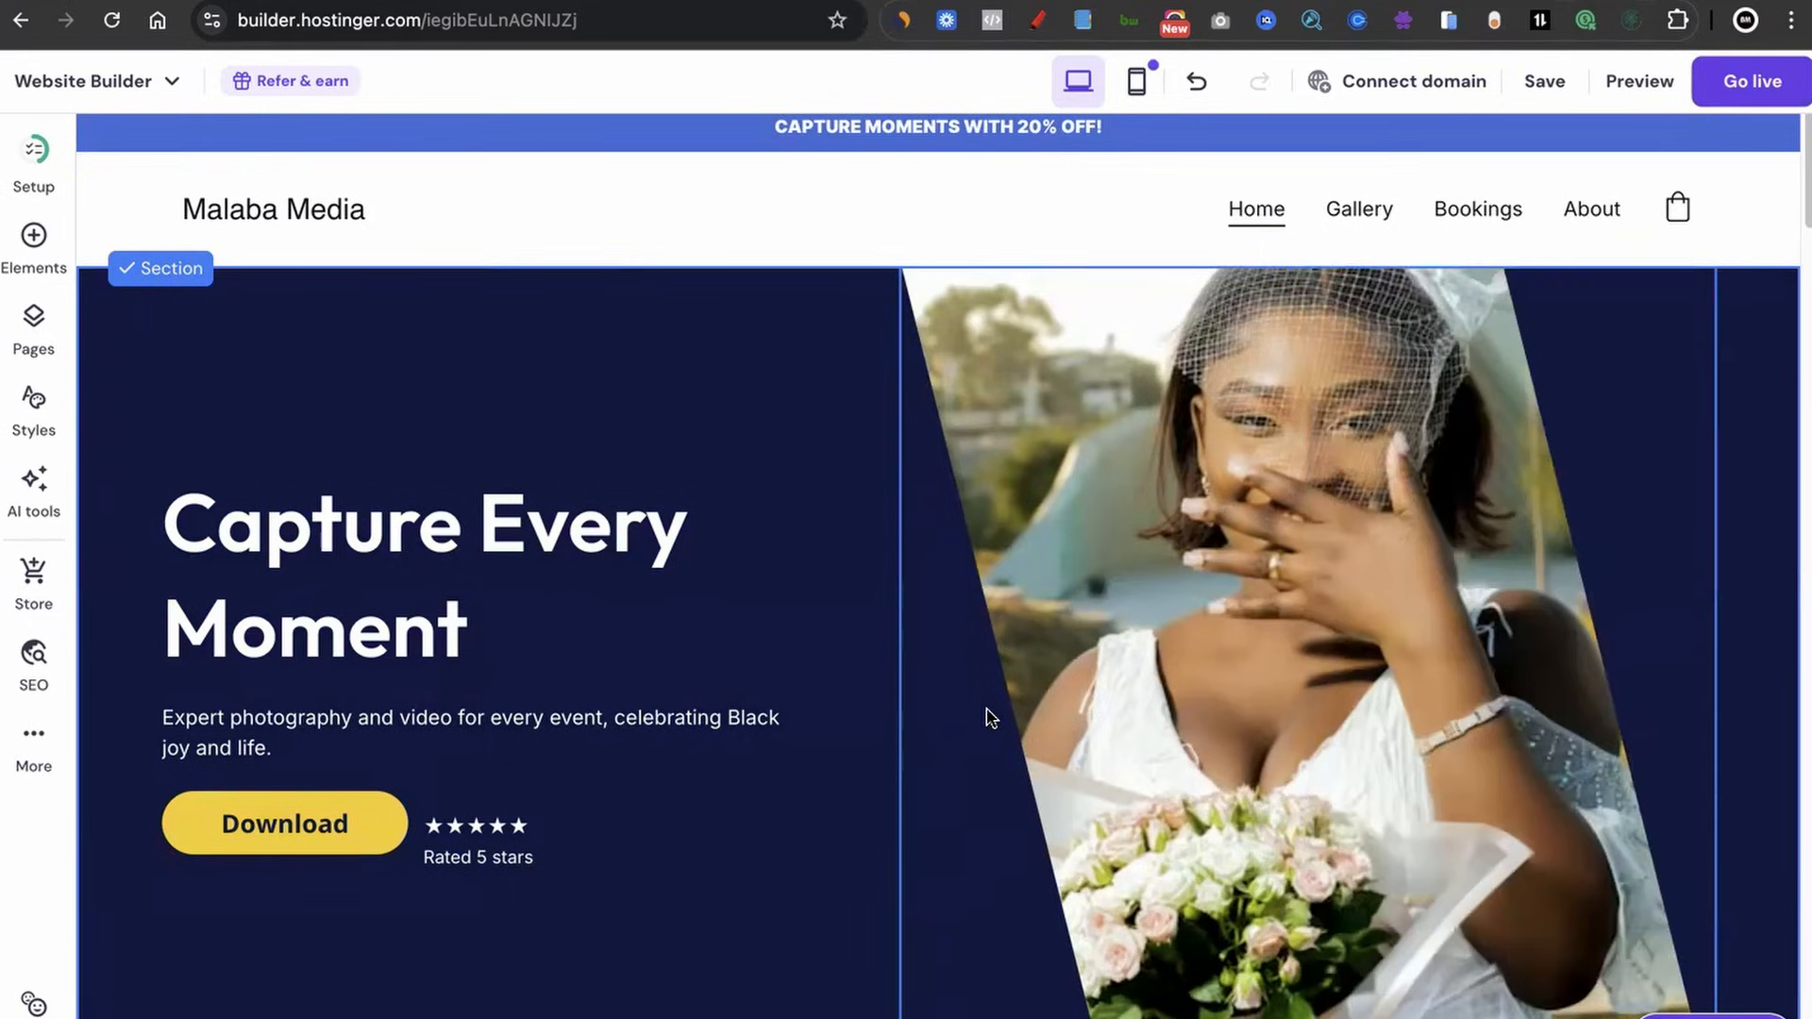
{"action": "left_click", "coordinate": [983, 715]}
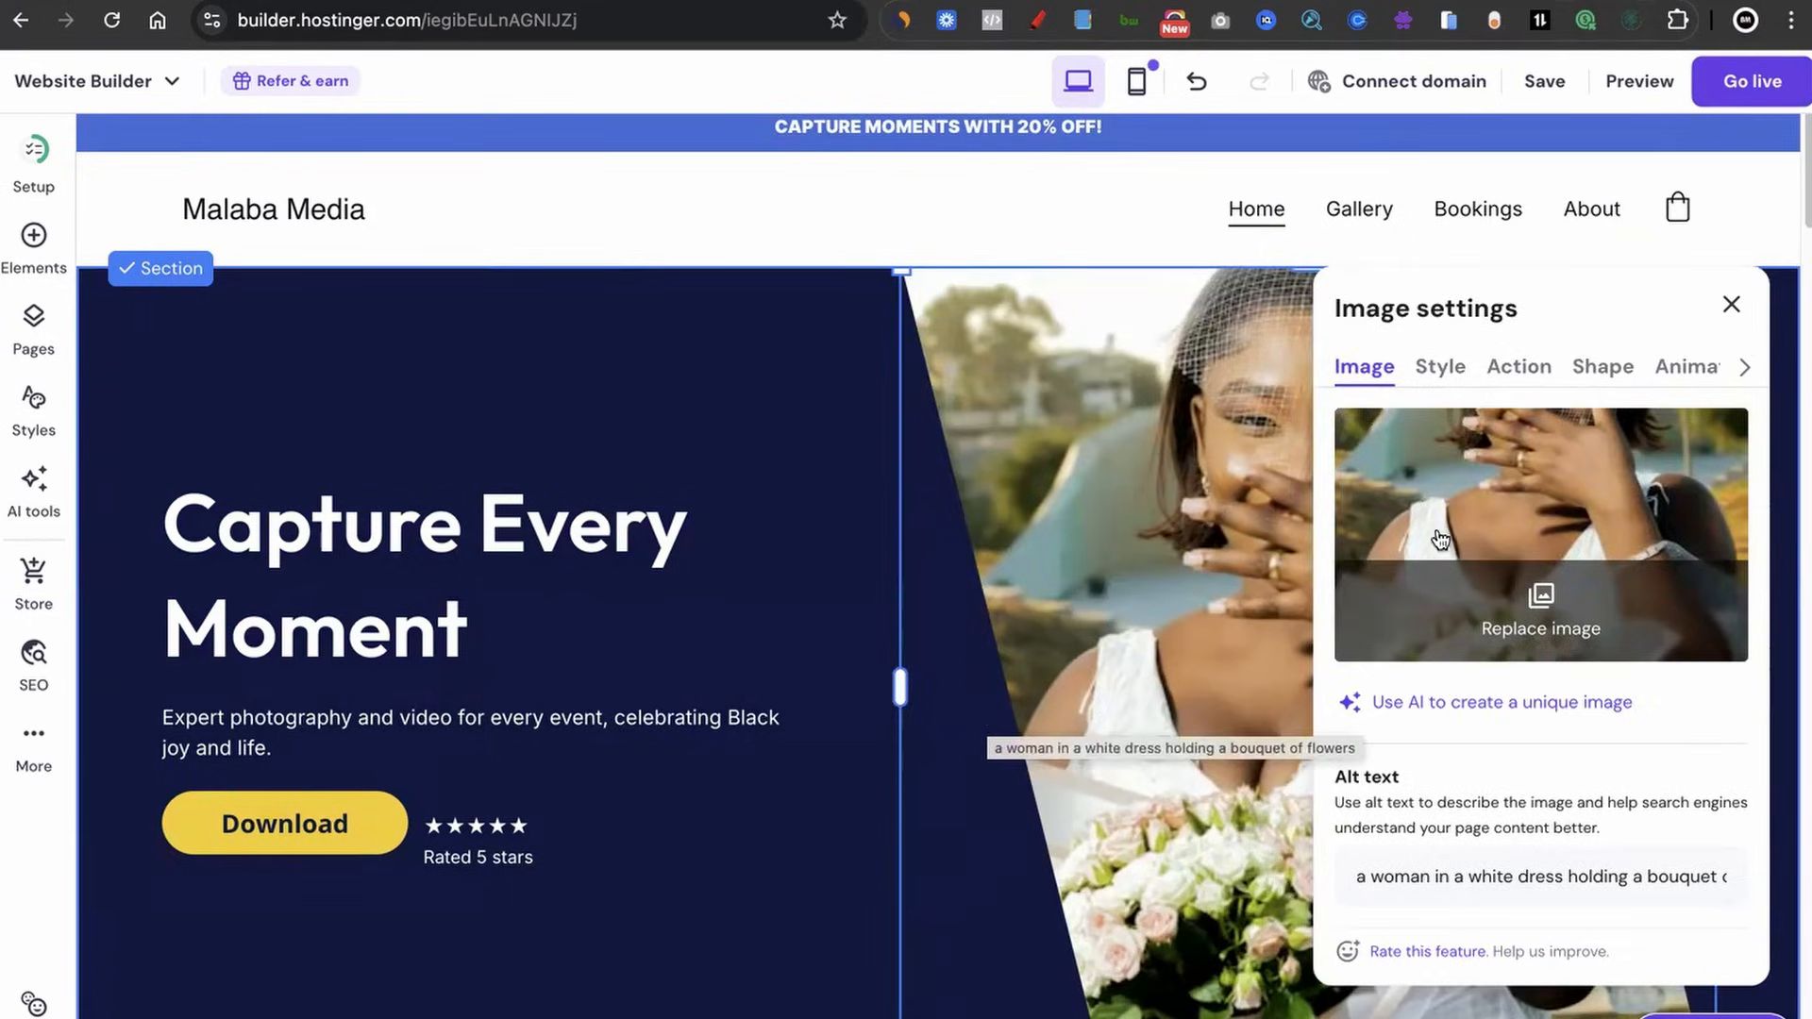
{"action": "left_click", "coordinate": [1733, 308]}
- Generate AI images from the description "a black family having a picnic"
{"action": "scroll", "coordinate": [1435, 514], "scroll_direction": "down", "scroll_amount": 5}
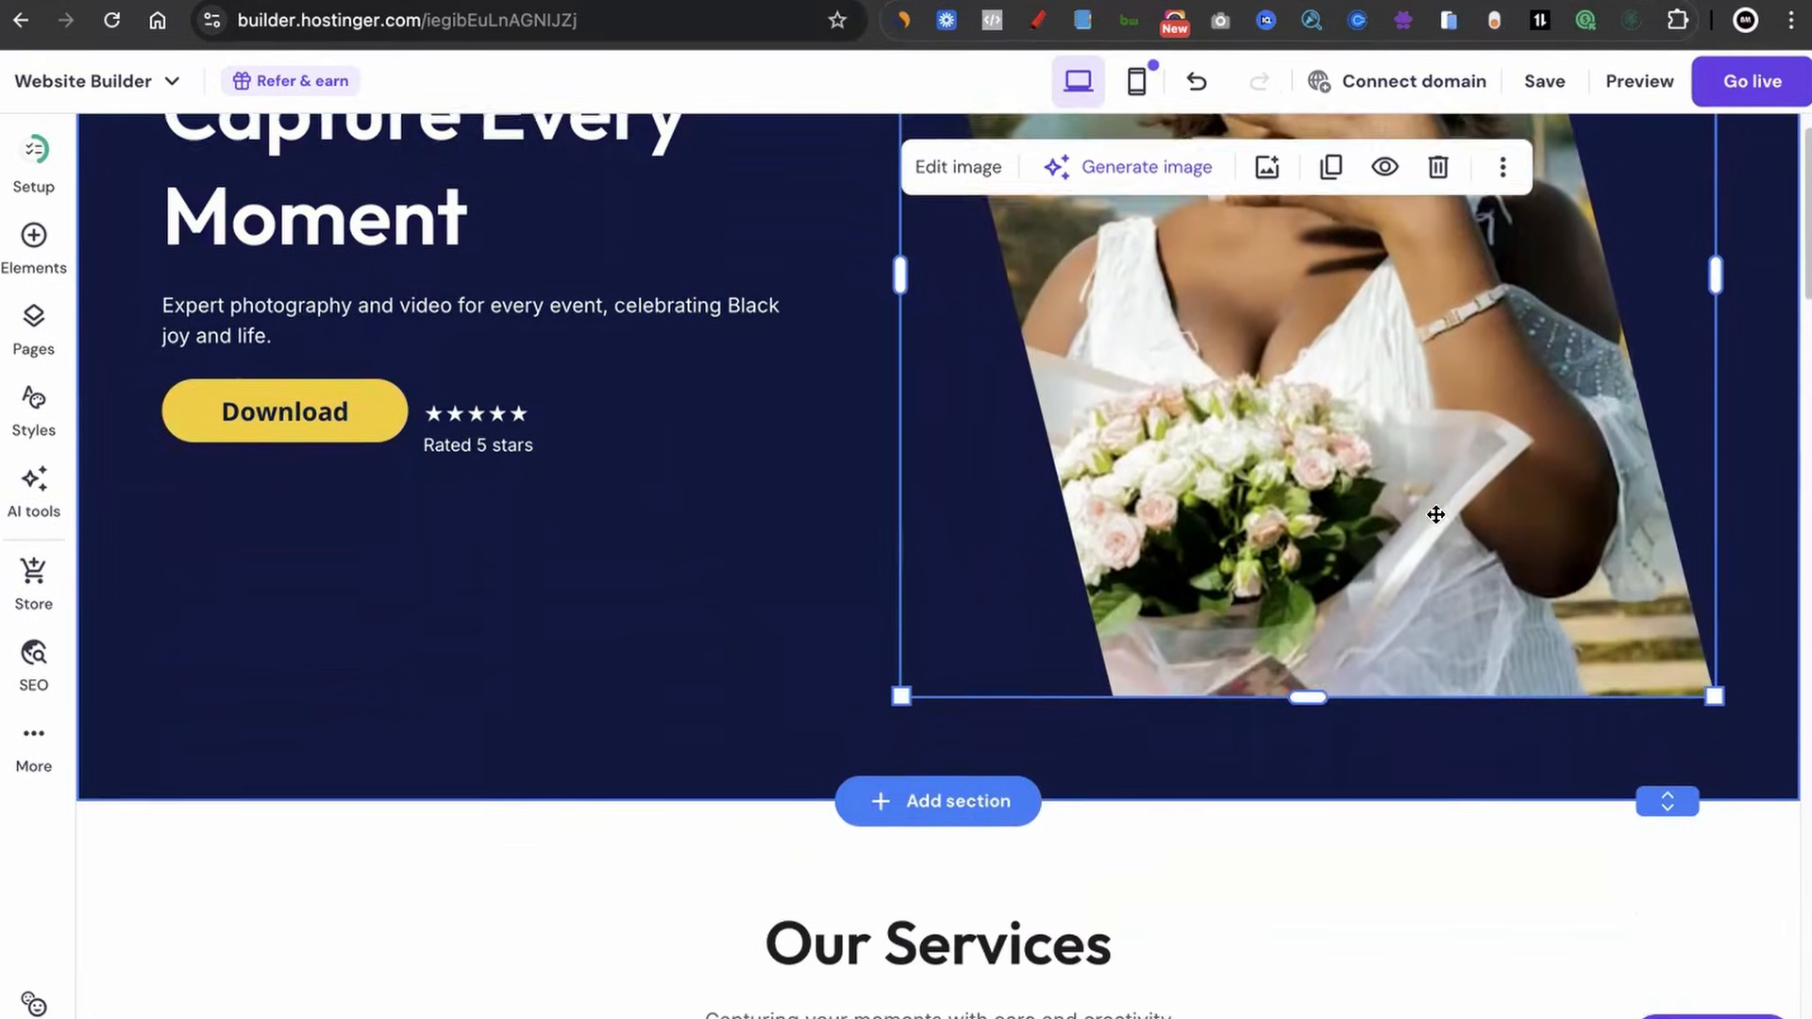
{"action": "scroll", "coordinate": [1436, 514], "scroll_direction": "up", "scroll_amount": 3}
{"action": "scroll", "coordinate": [1436, 515], "scroll_direction": "up", "scroll_amount": 1}
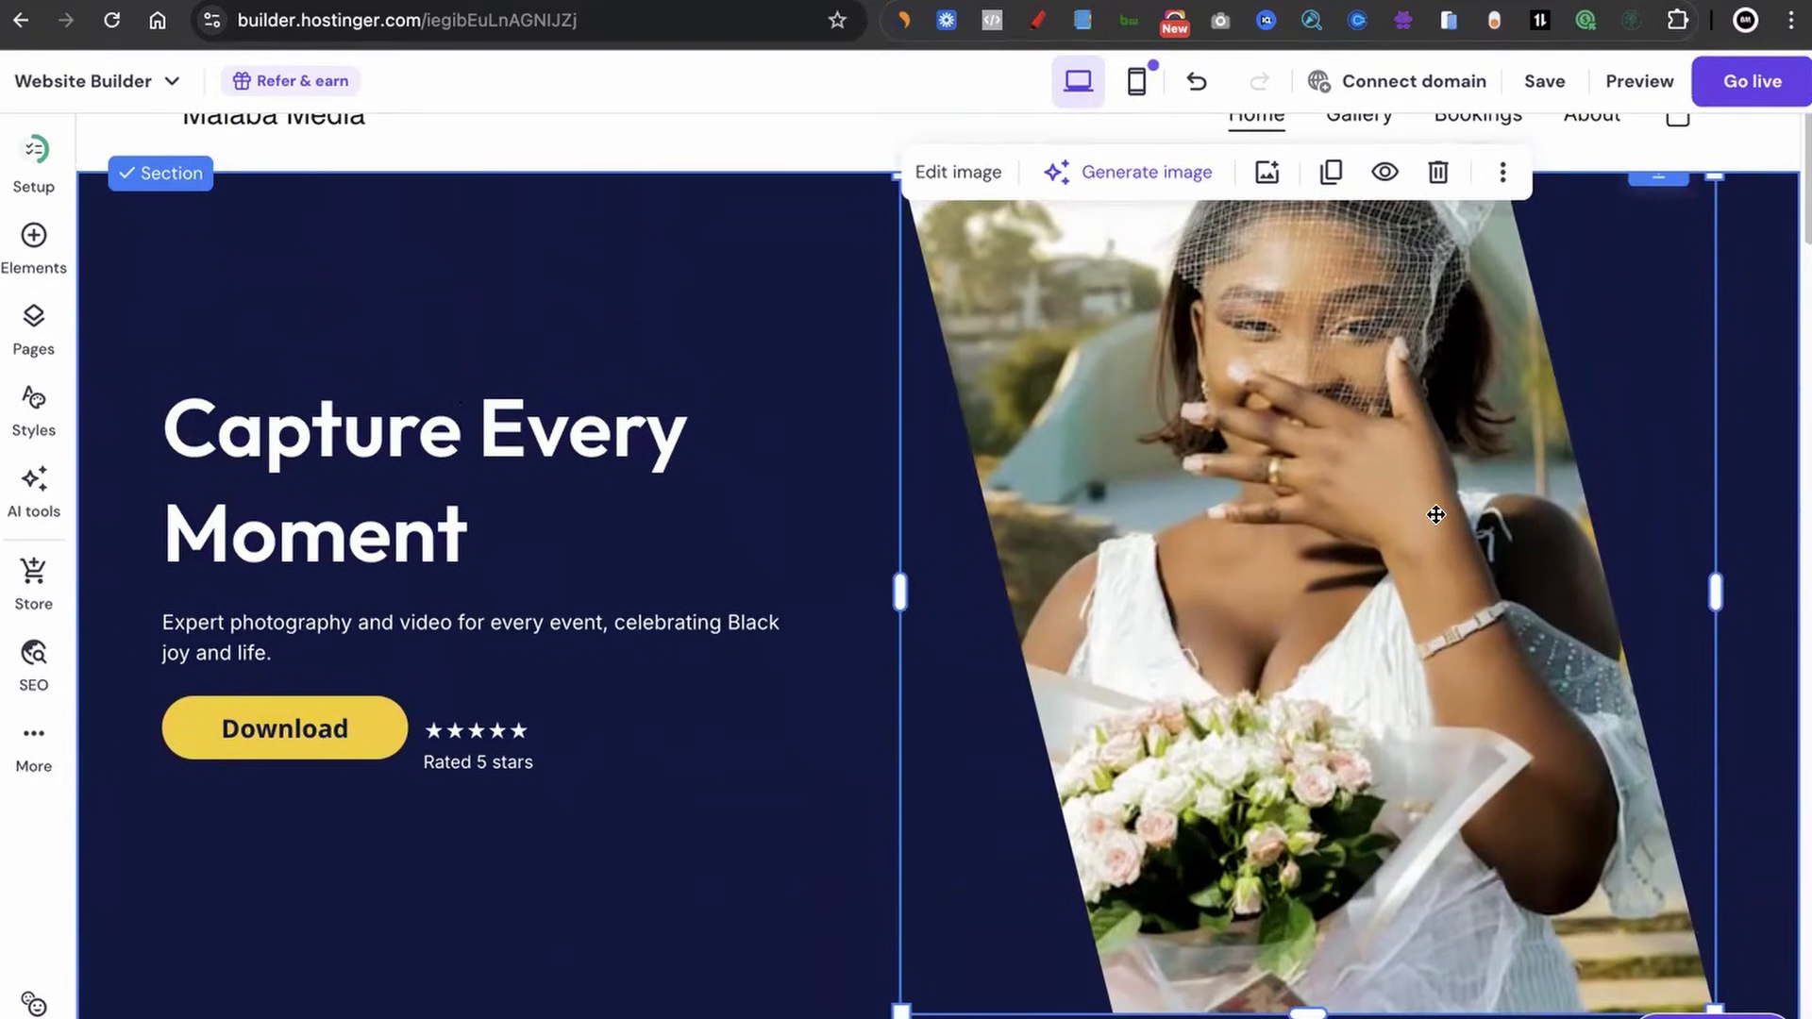
{"action": "scroll", "coordinate": [1436, 514], "scroll_direction": "down", "scroll_amount": 2}
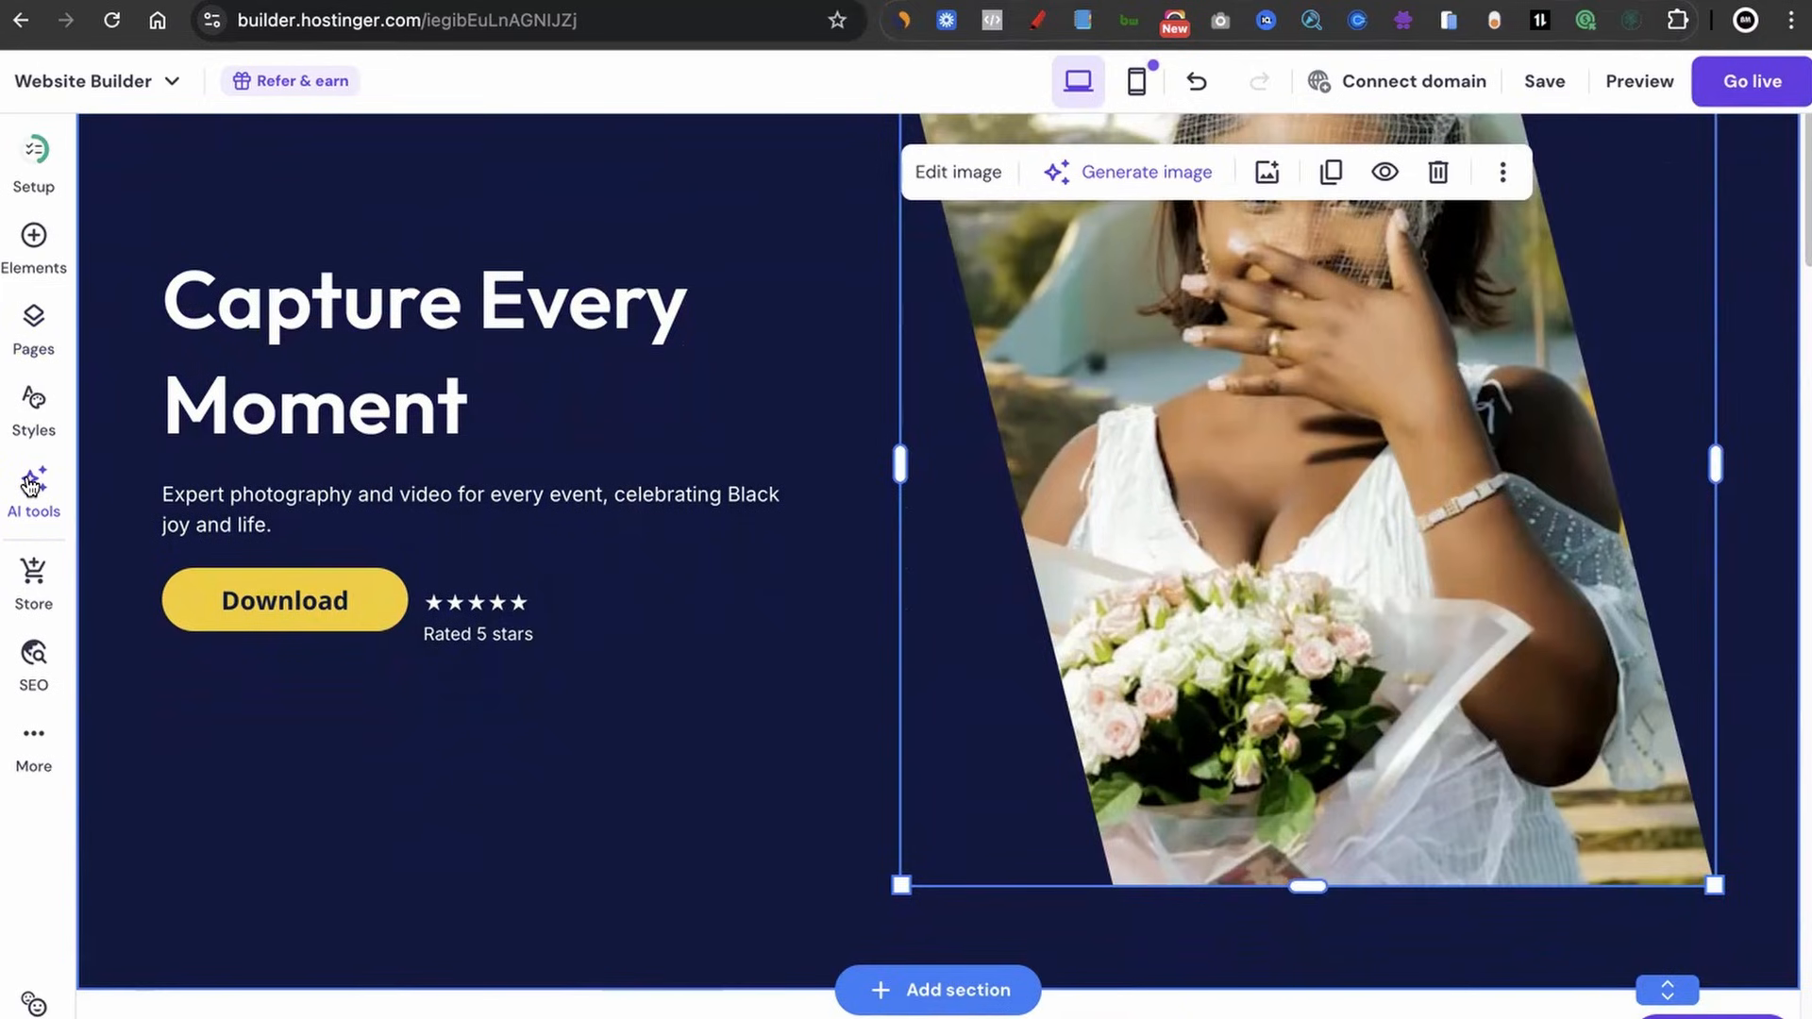
{"action": "left_click", "coordinate": [31, 486]}
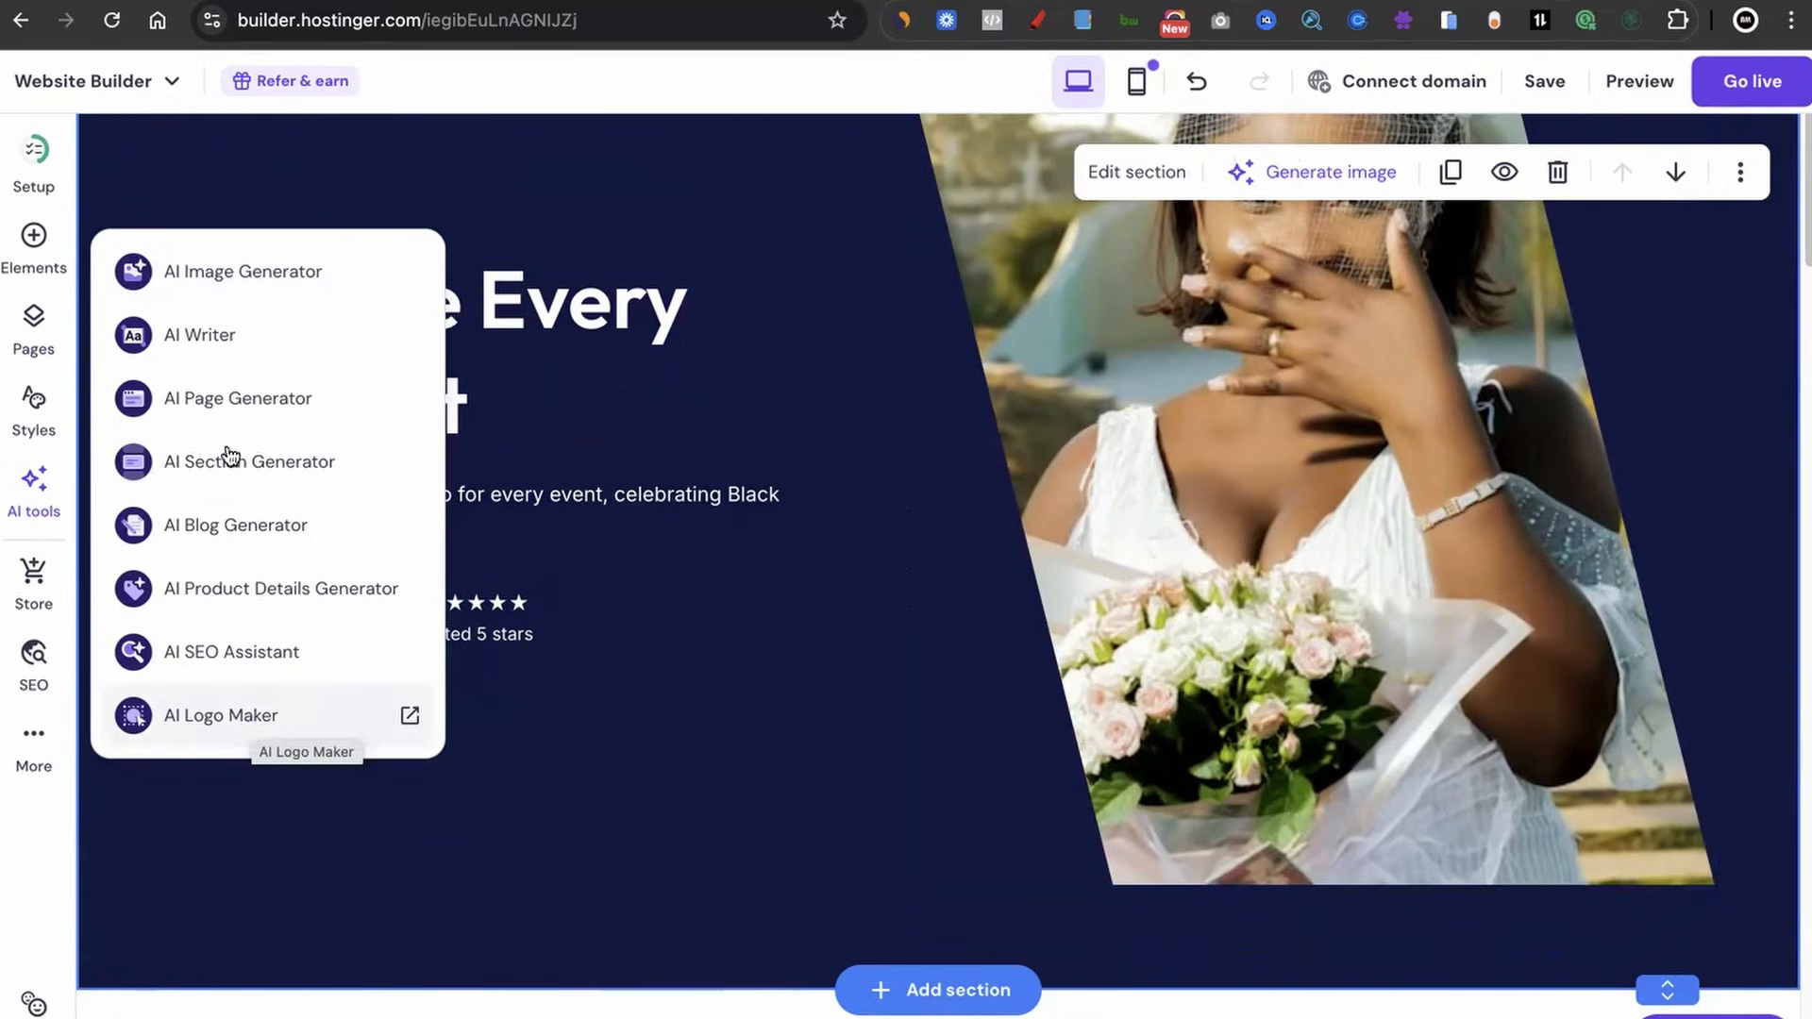
{"action": "left_click", "coordinate": [235, 274]}
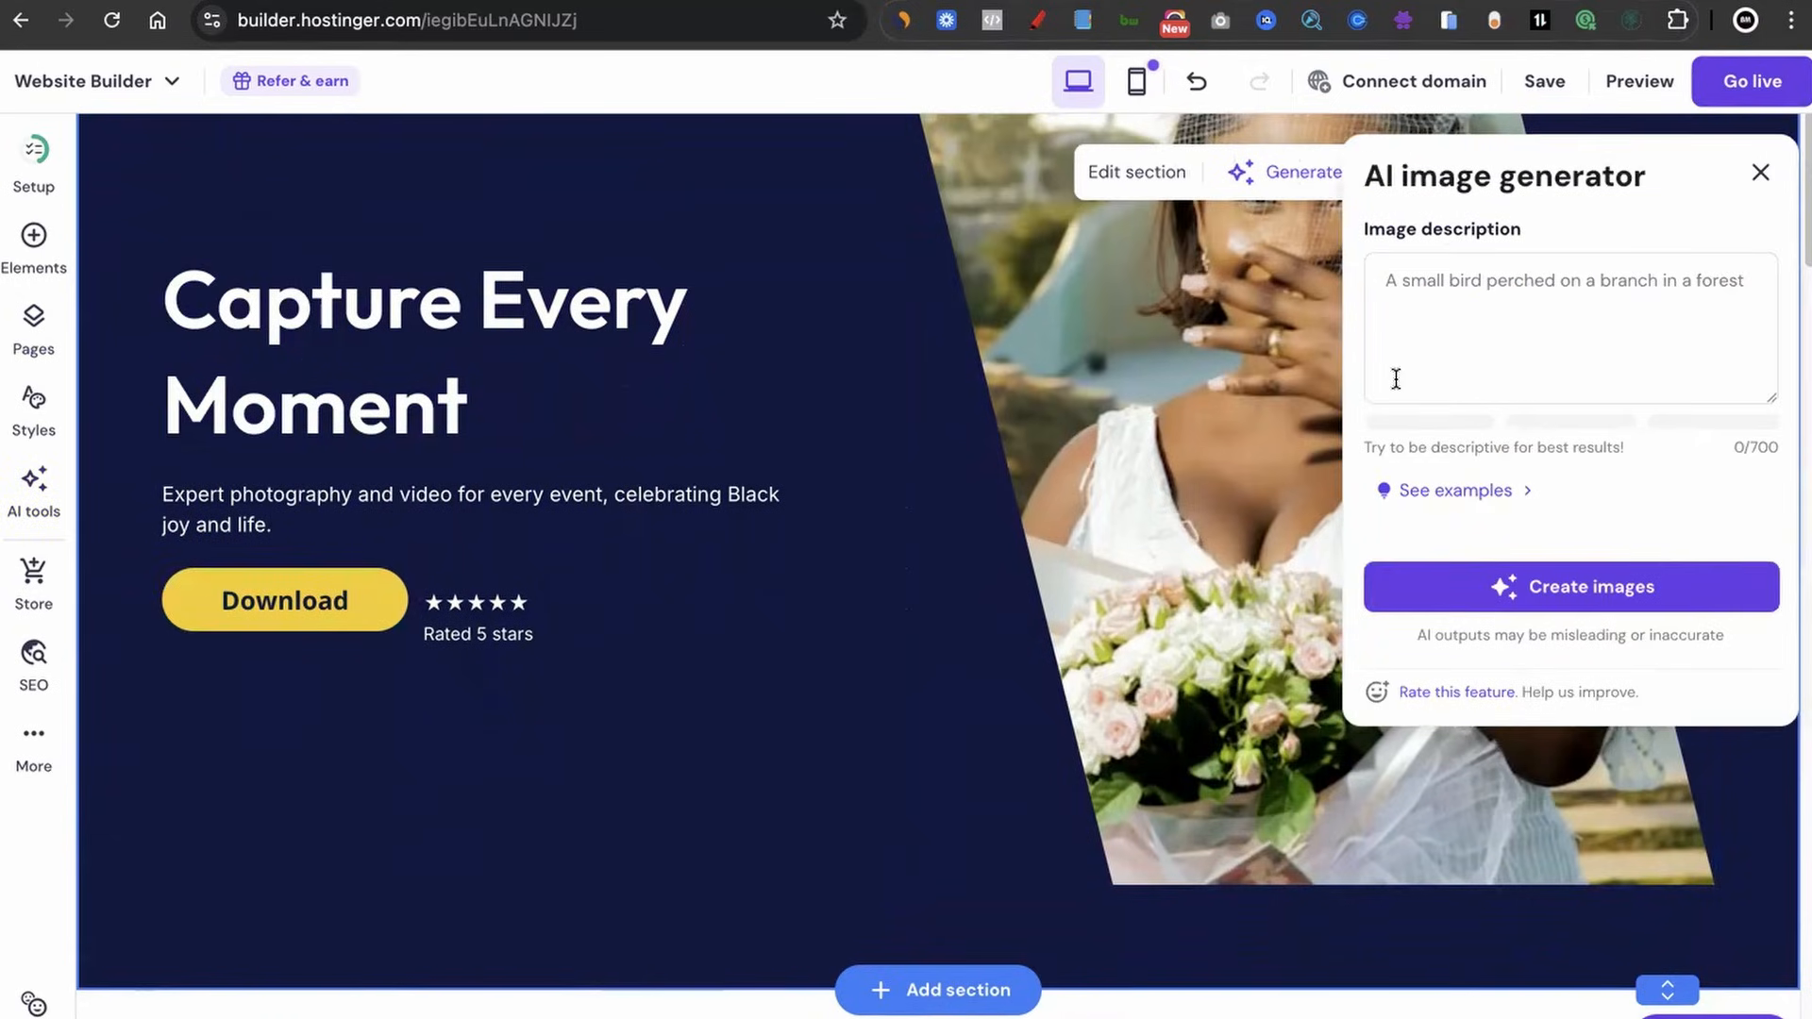
{"action": "type", "text": "a black family having a picnic"}
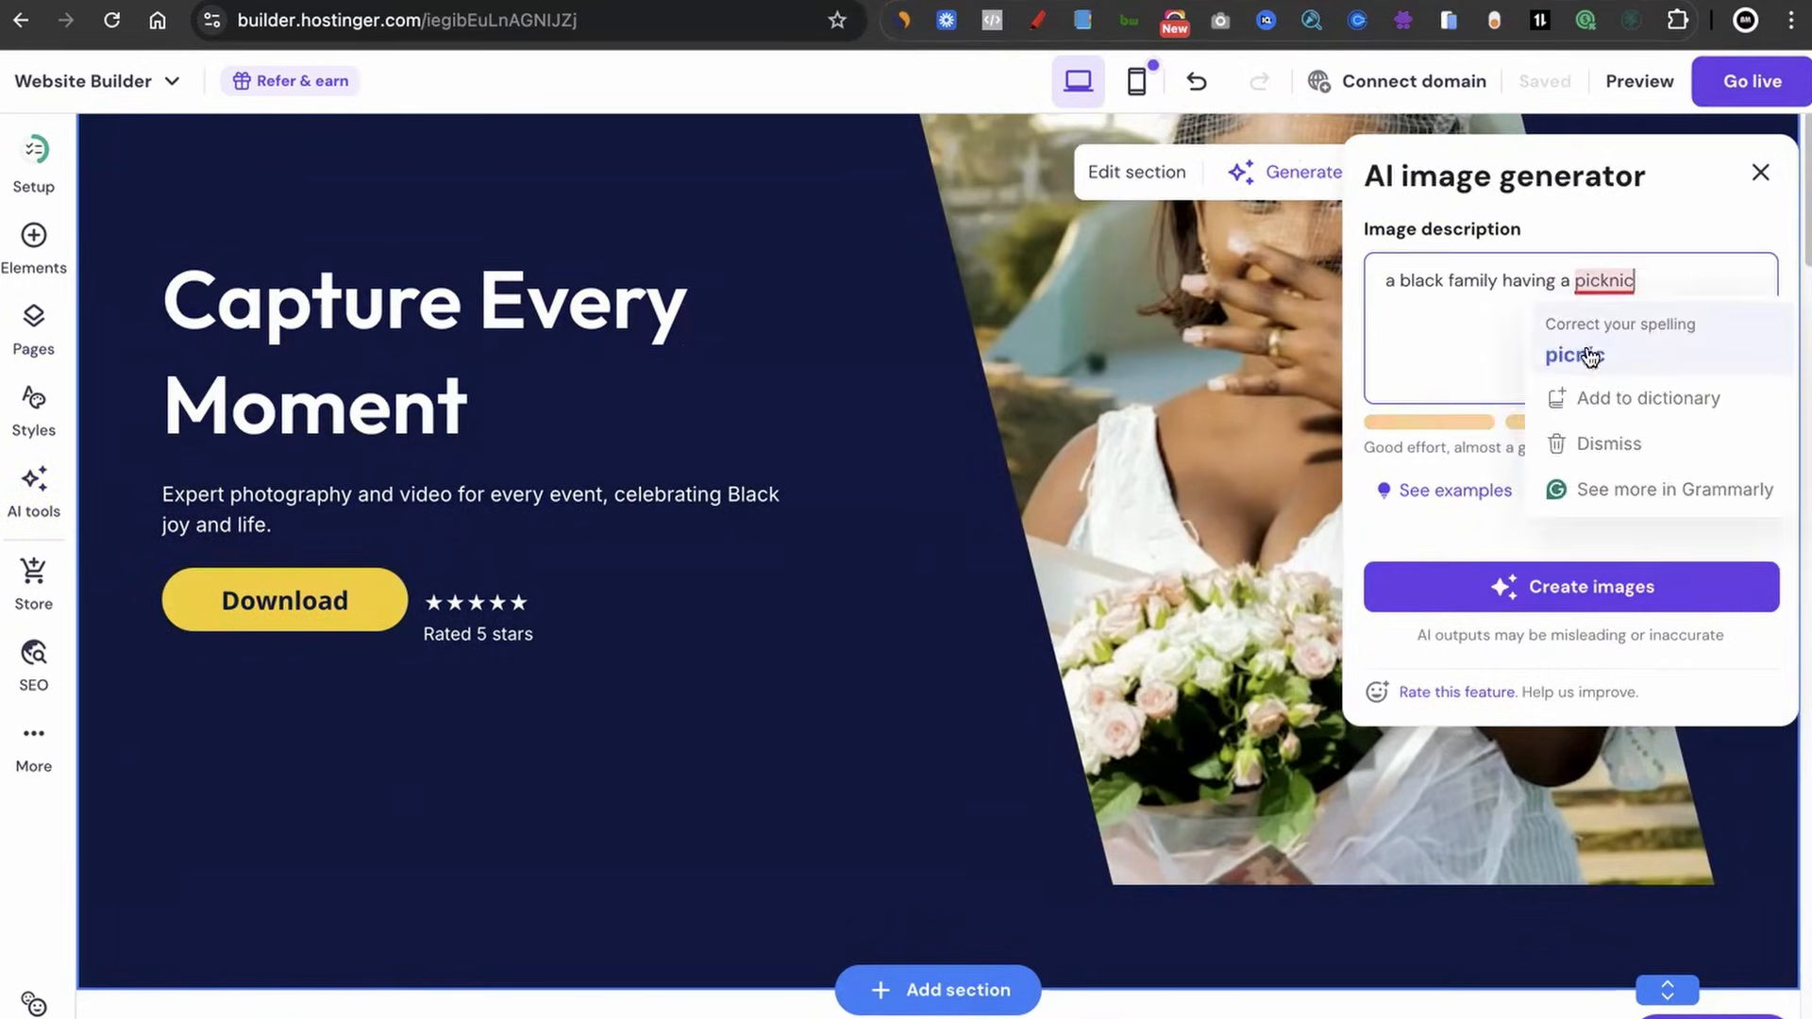
{"action": "left_click", "coordinate": [1589, 355]}
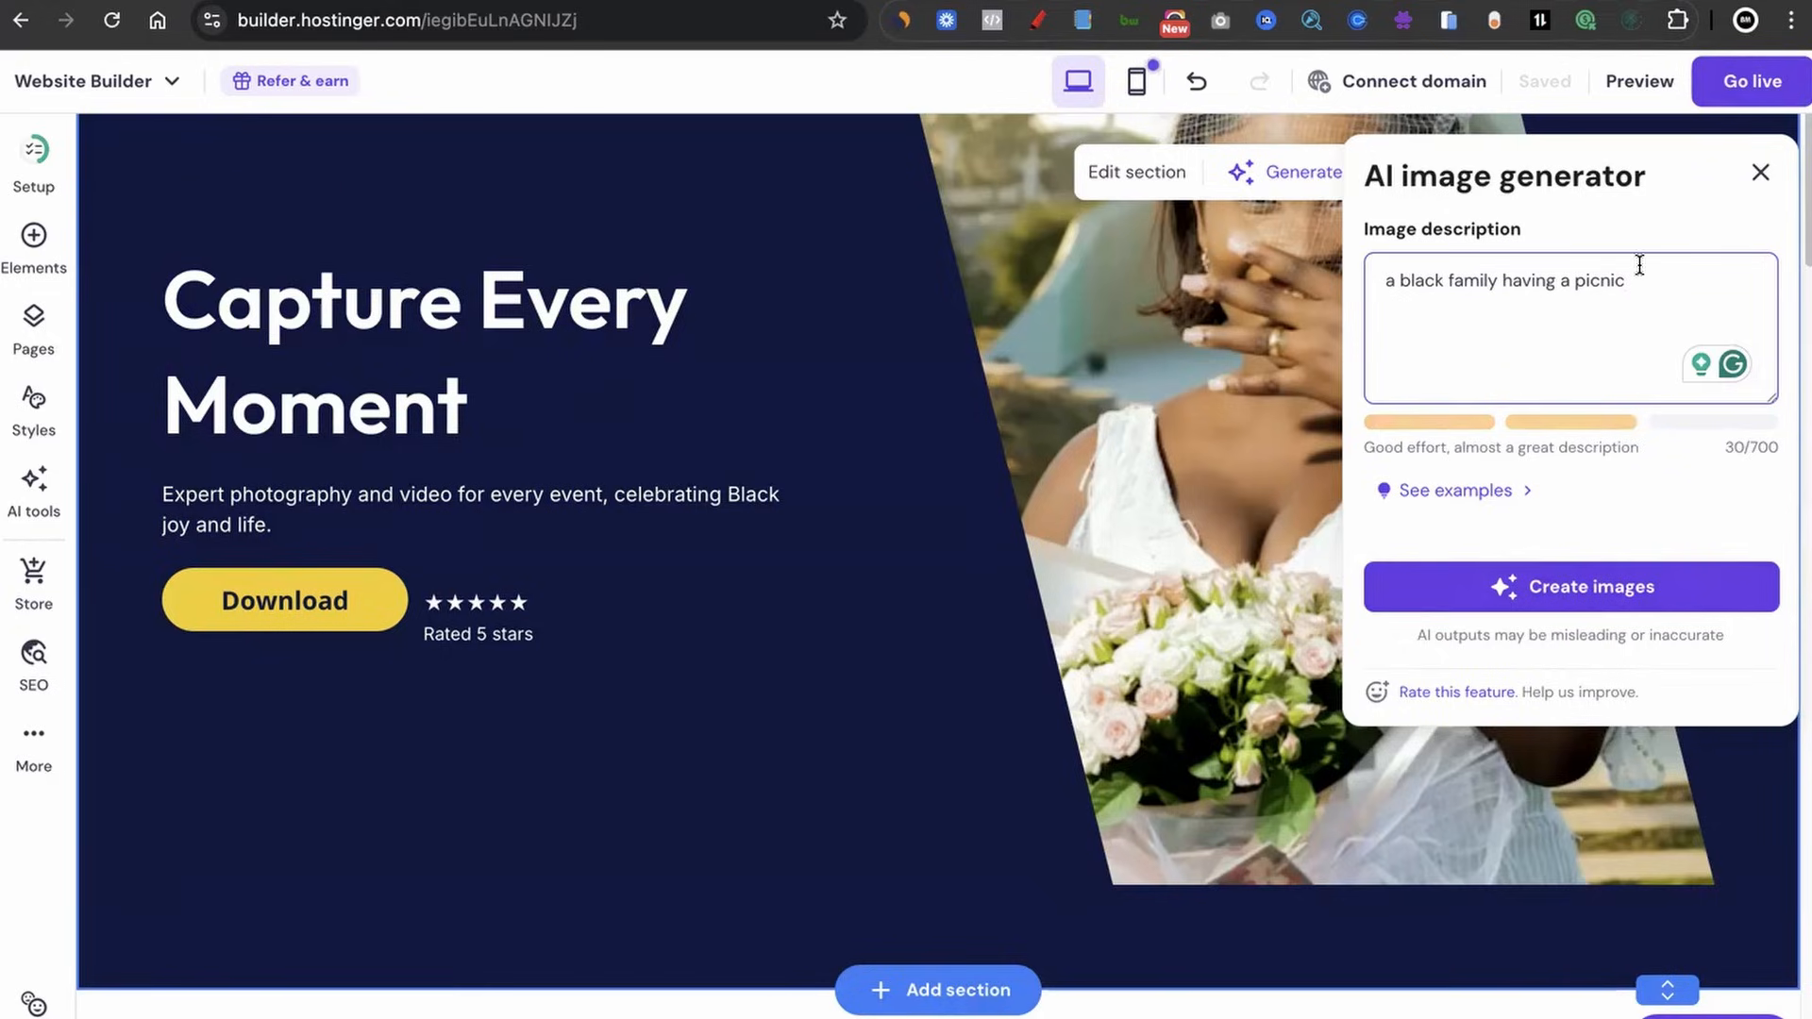
{"action": "left_click", "coordinate": [1605, 584]}
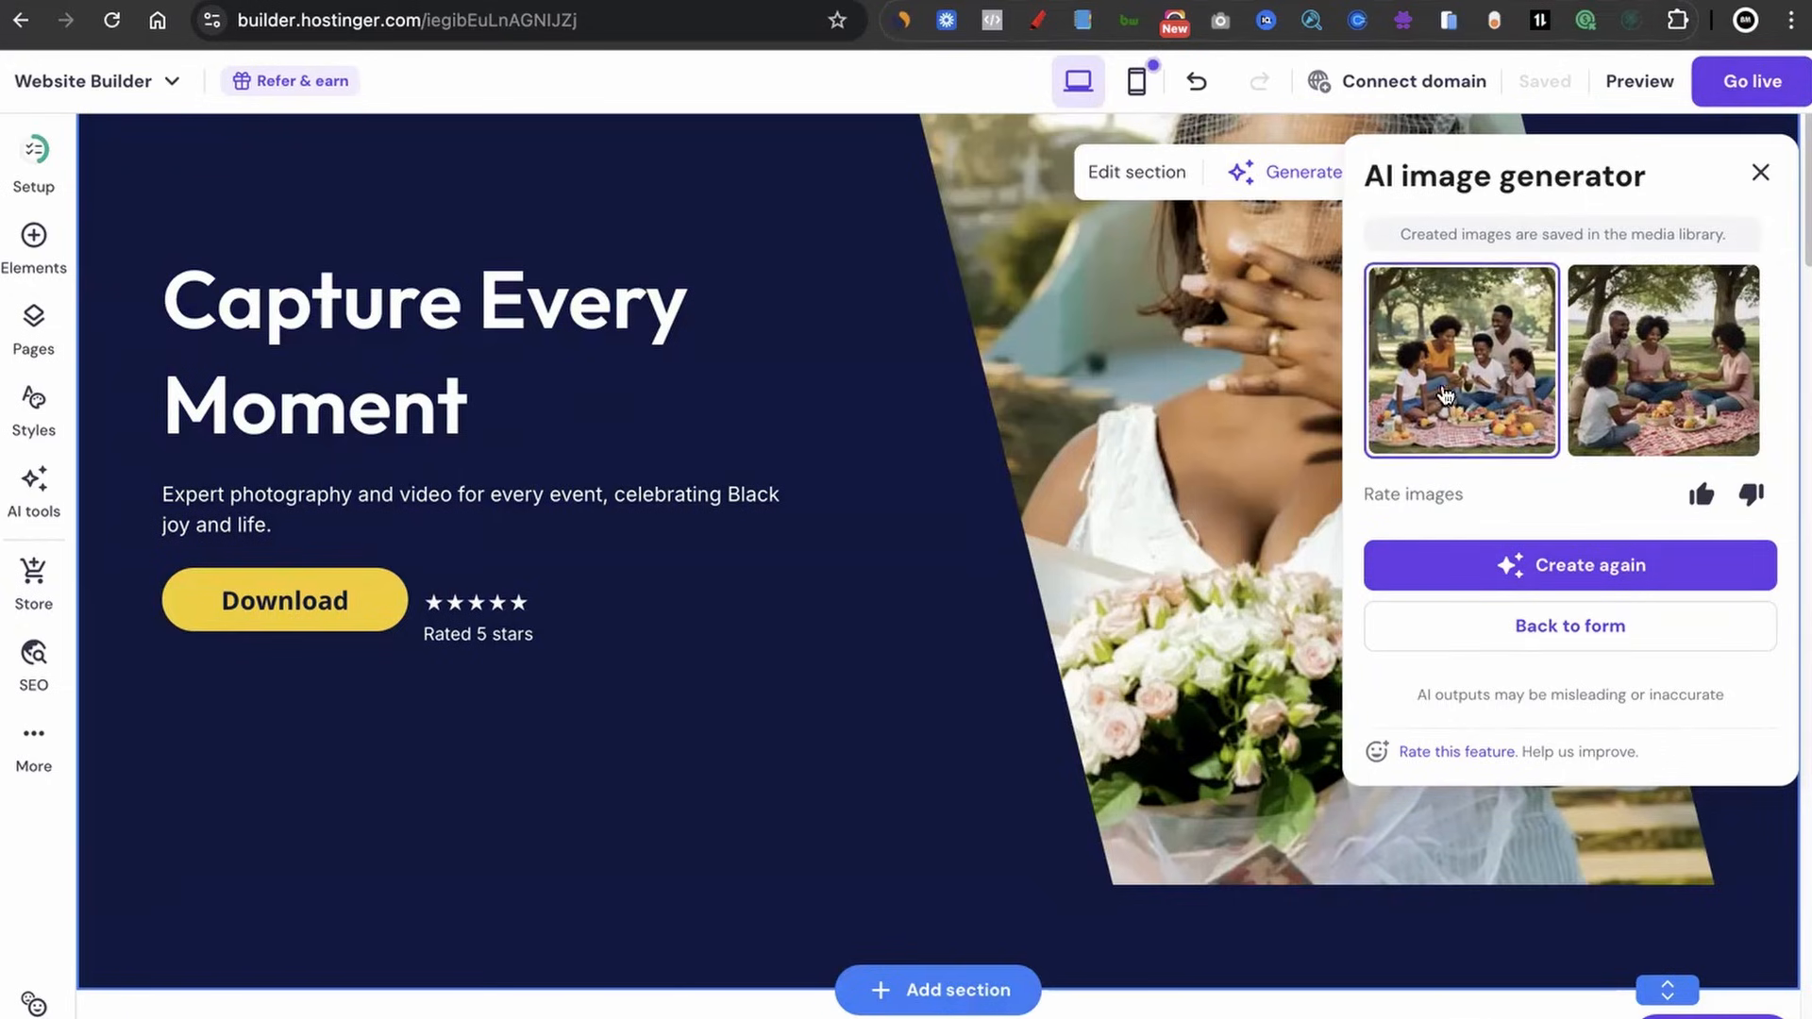
- Add the first generated picnic image to the hero section and move it to the section's left half, below the text
{"action": "left_click", "coordinate": [1462, 384]}
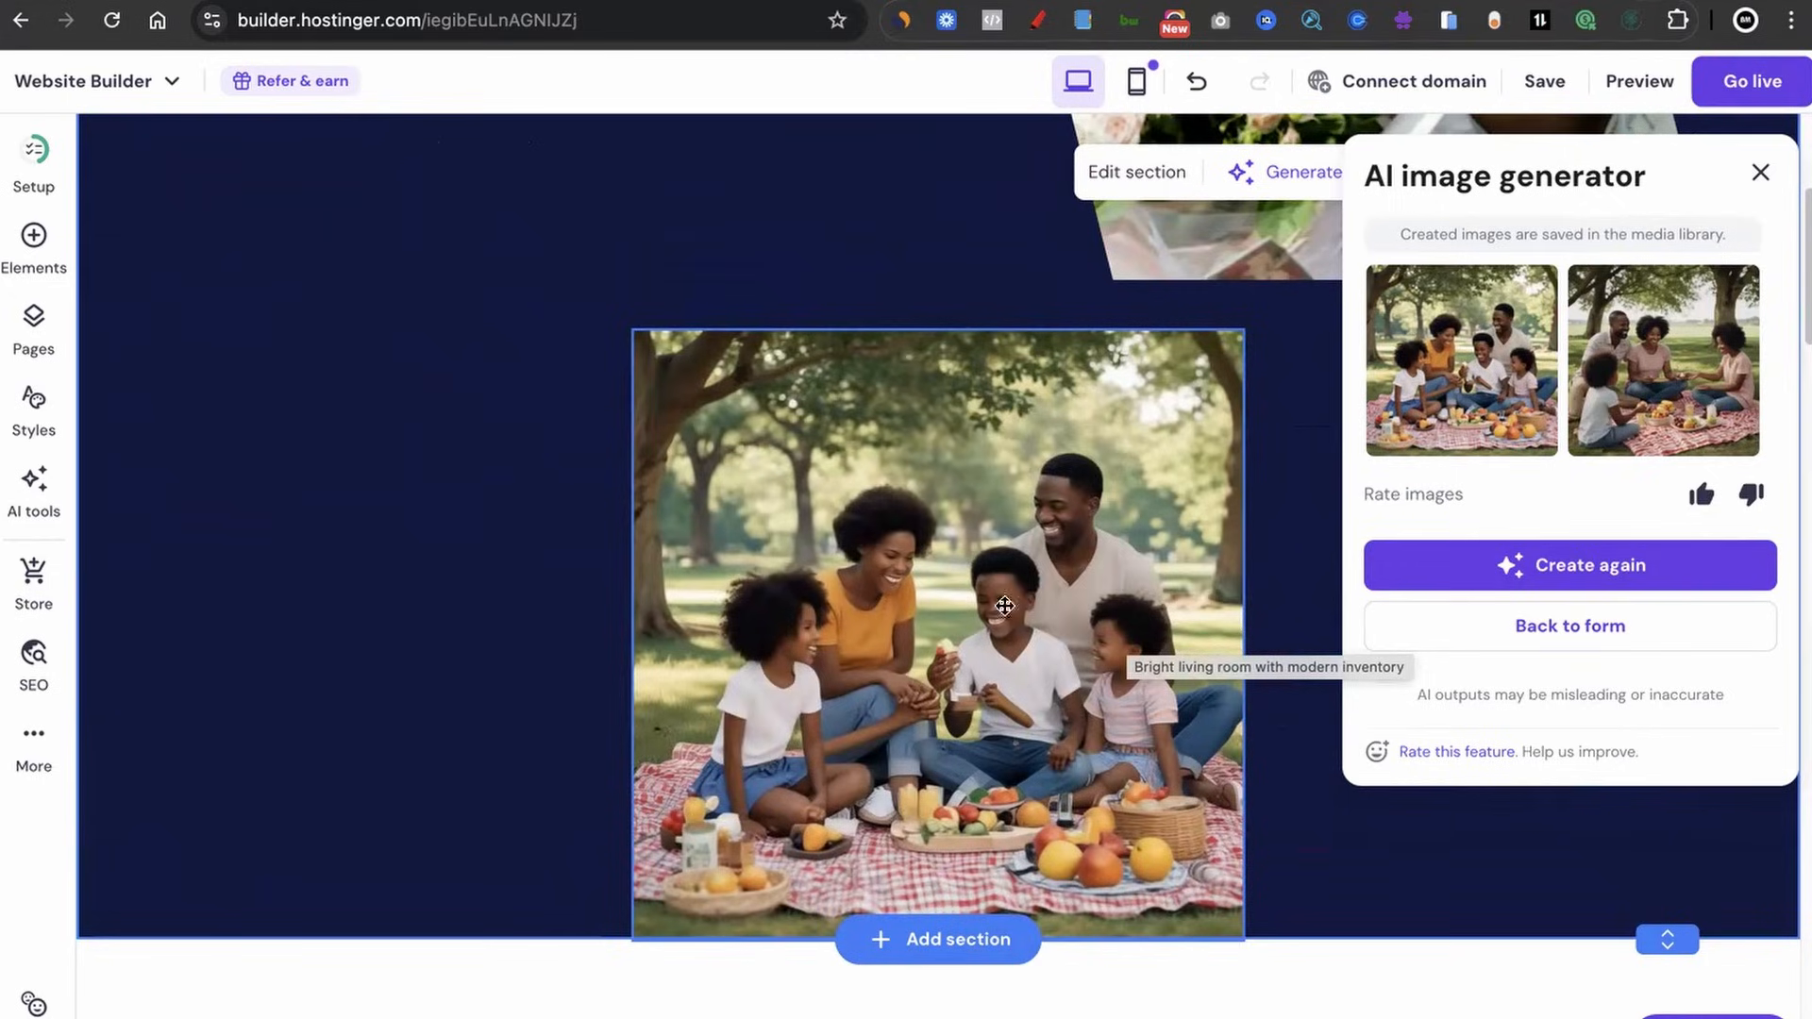
{"action": "left_click_drag", "start_coordinate": [1000, 621], "coordinate": [572, 616]}
{"action": "left_click", "coordinate": [36, 491]}
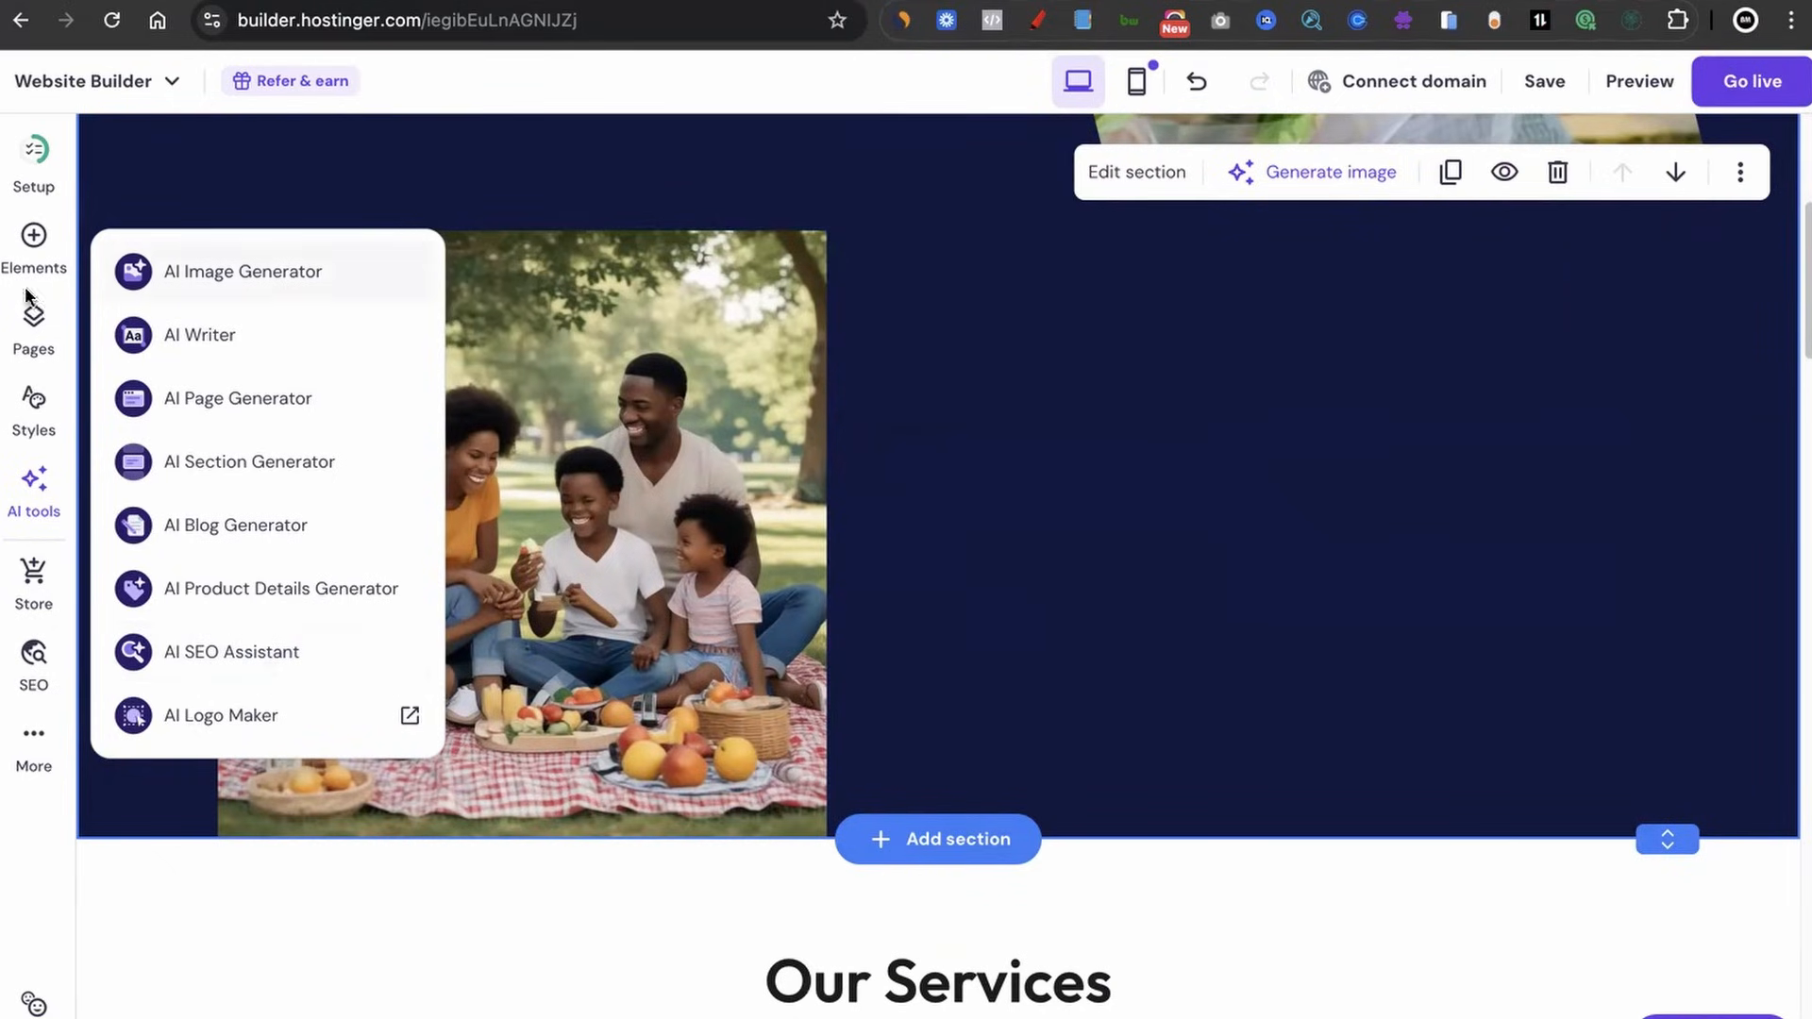
{"action": "left_click", "coordinate": [36, 580]}
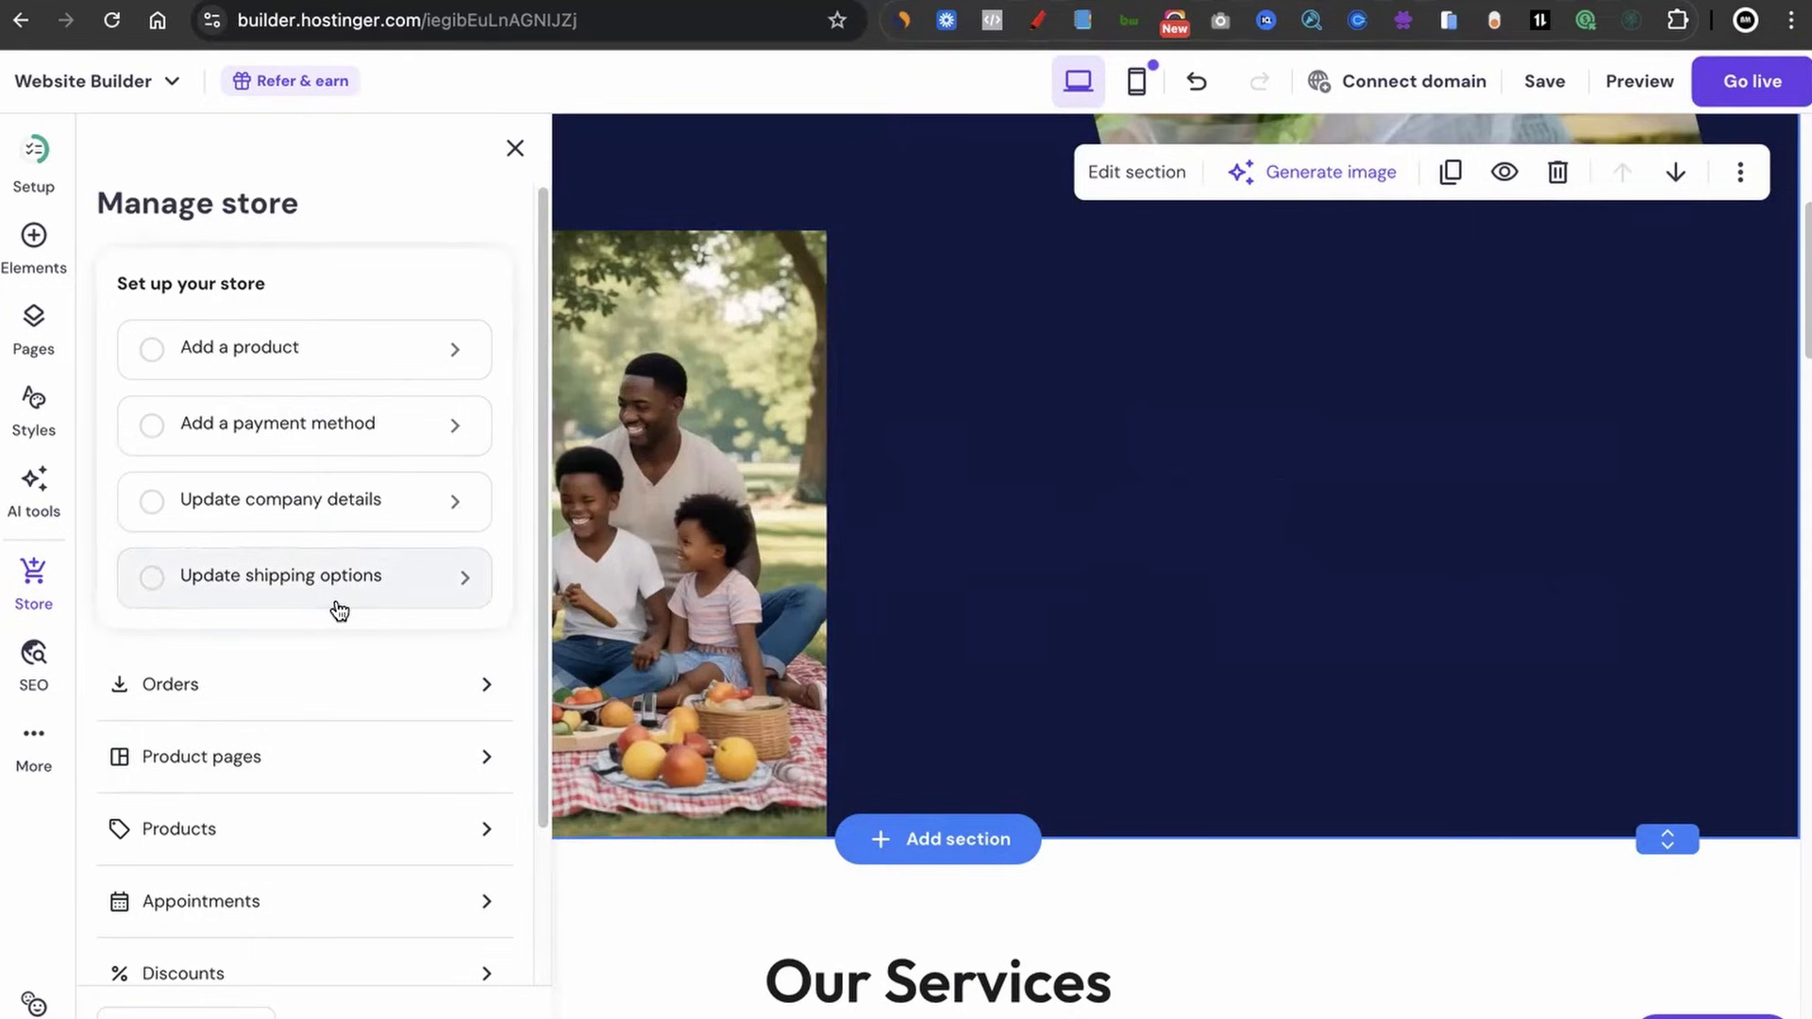
{"action": "left_click", "coordinate": [34, 484]}
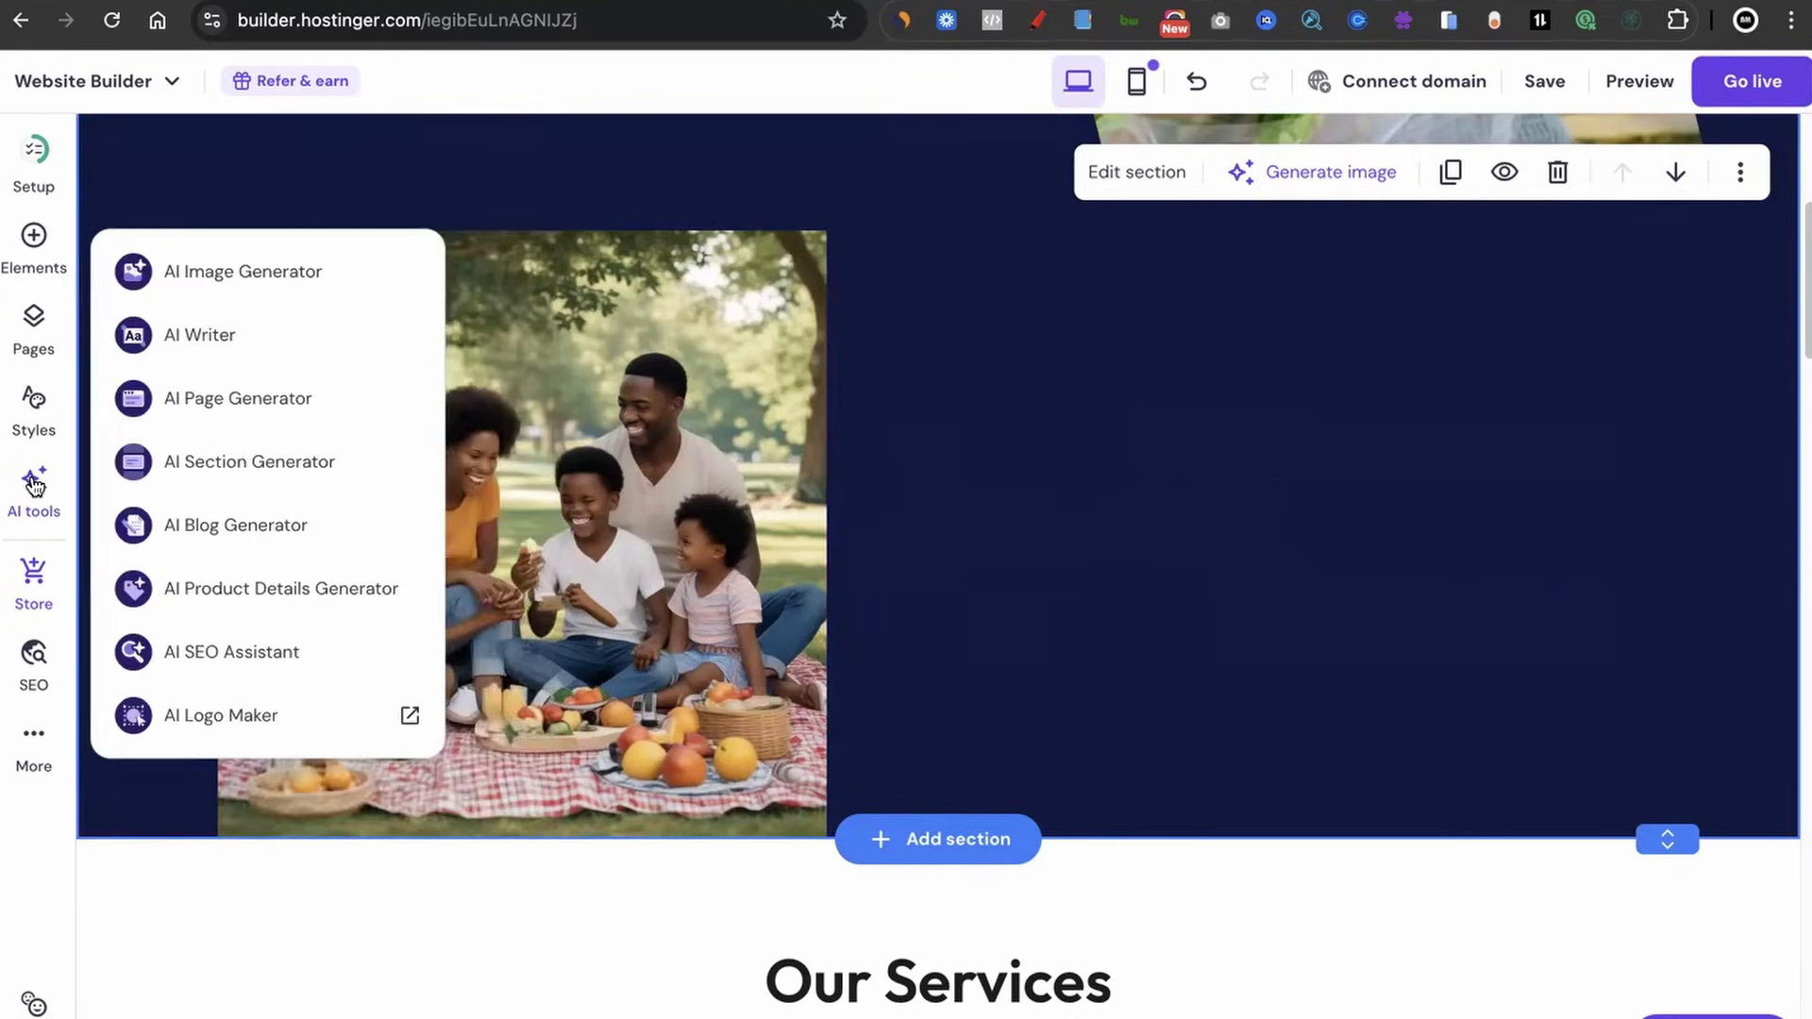